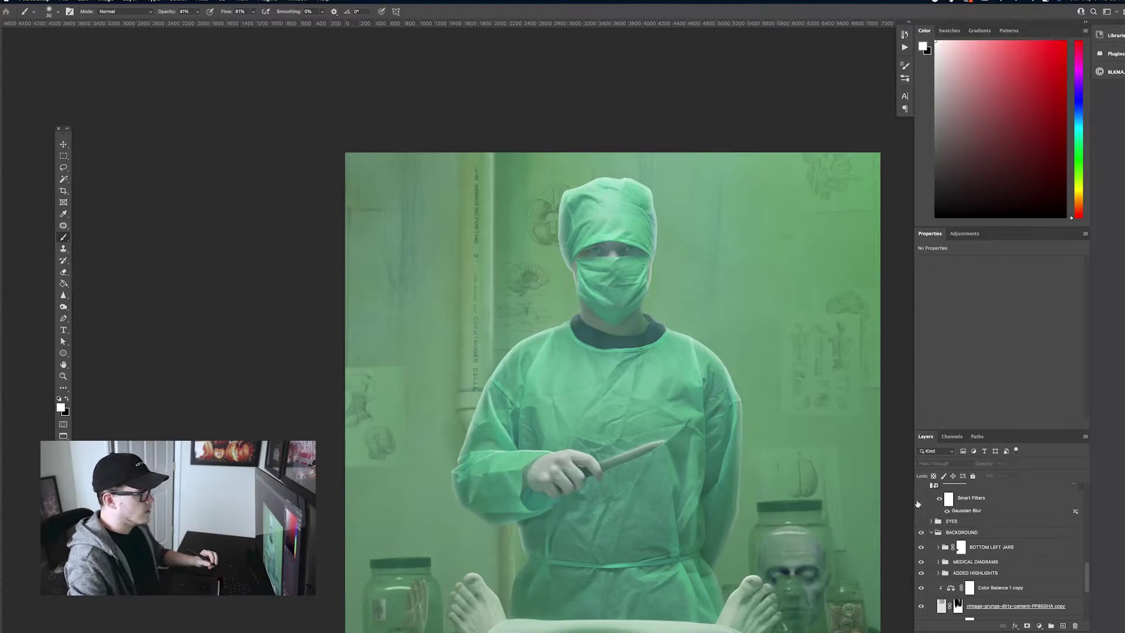
Toggle the ADDED HIGHLIGHTS group off and on to compare the effect, and leave it hidden
left_click_drag(752, 425, 711, 378)
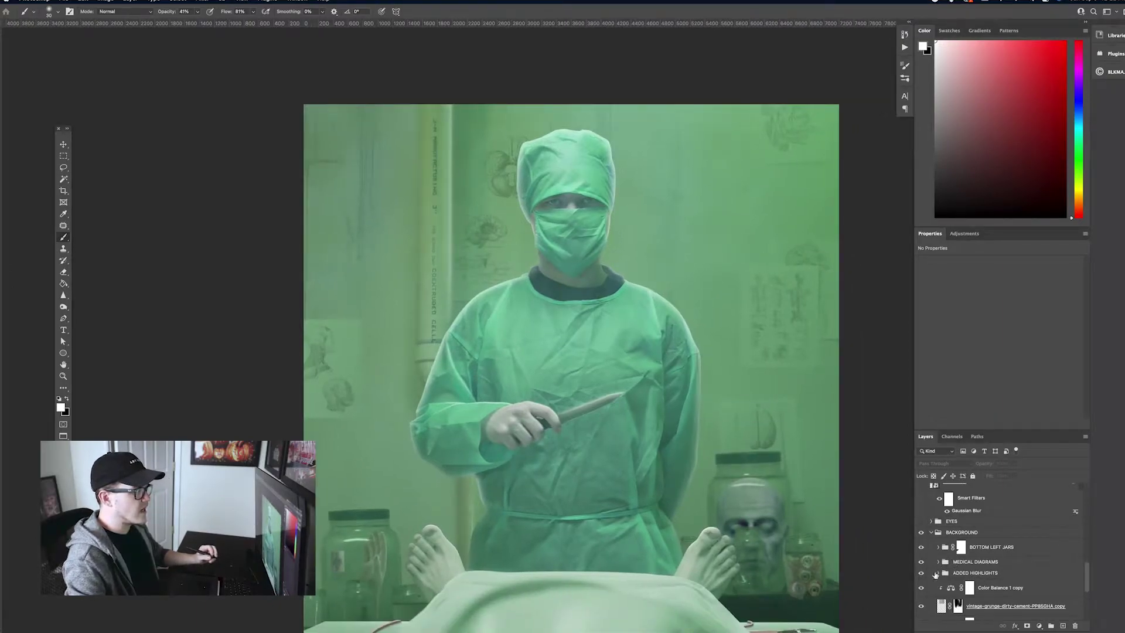
left_click(920, 573)
left_click(920, 574)
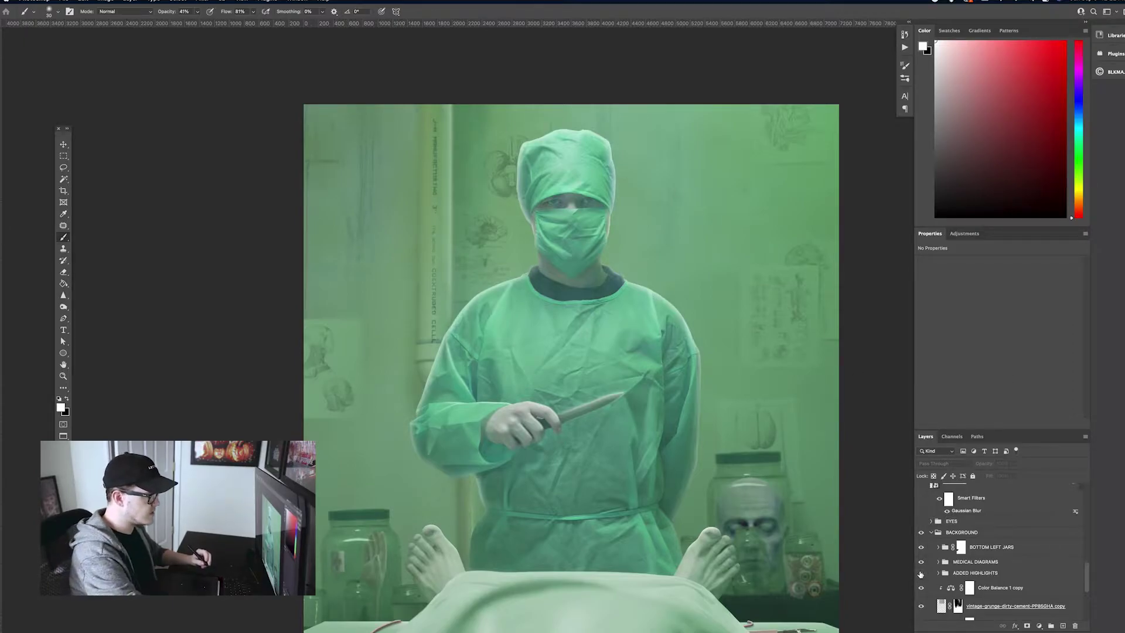
left_click(920, 574)
Add a new empty layer directly above the ADDED HIGHLIGHTS group
key("super+plus")
key("super+plus")
key("super+plus")
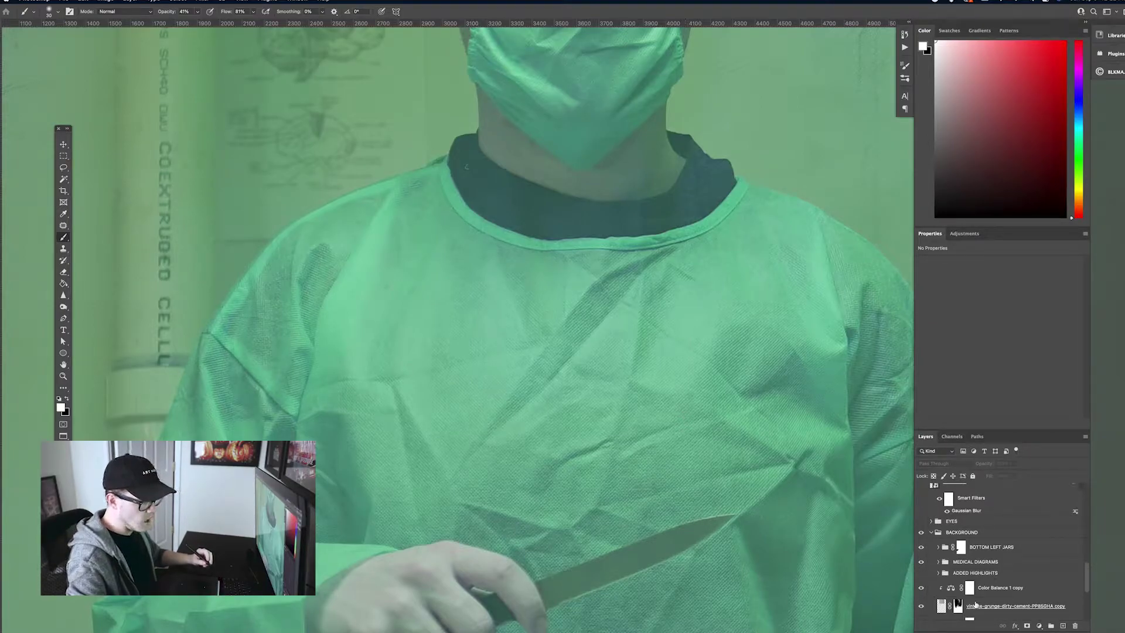
left_click(985, 573)
left_click(1063, 626)
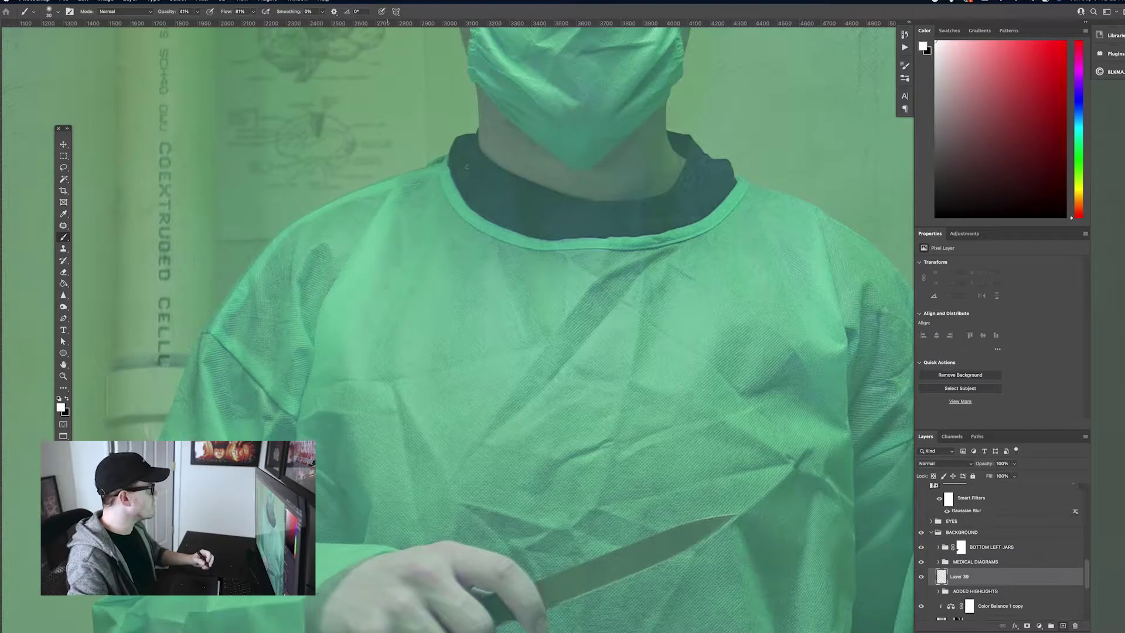
Set the soft round brush to 100% opacity and 39% flow
left_click(56, 12)
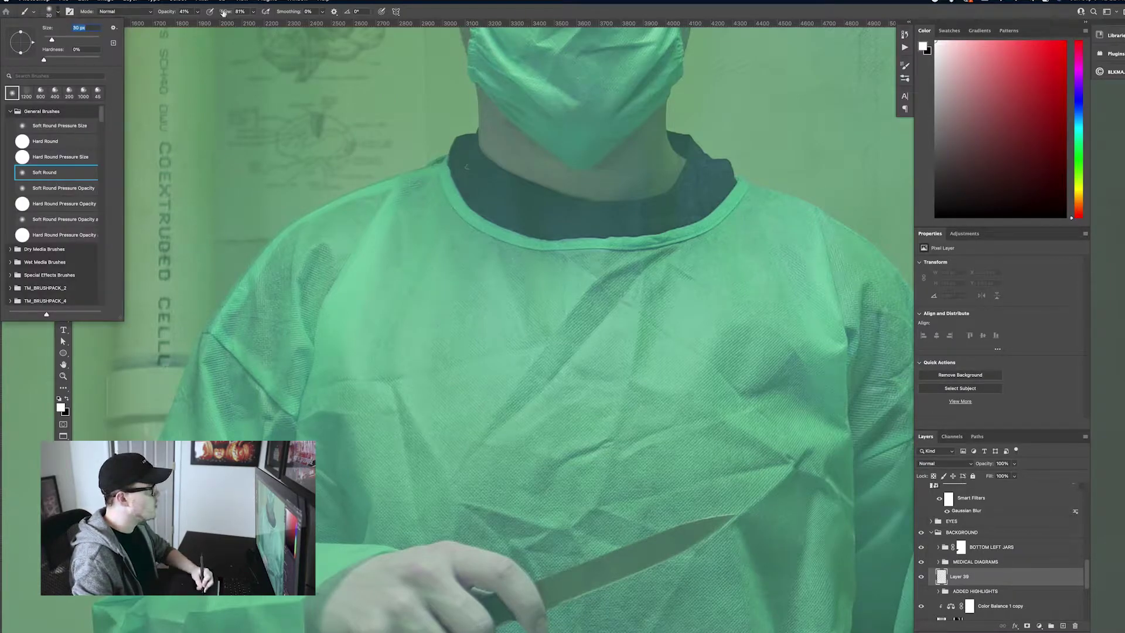
left_click(409, 15)
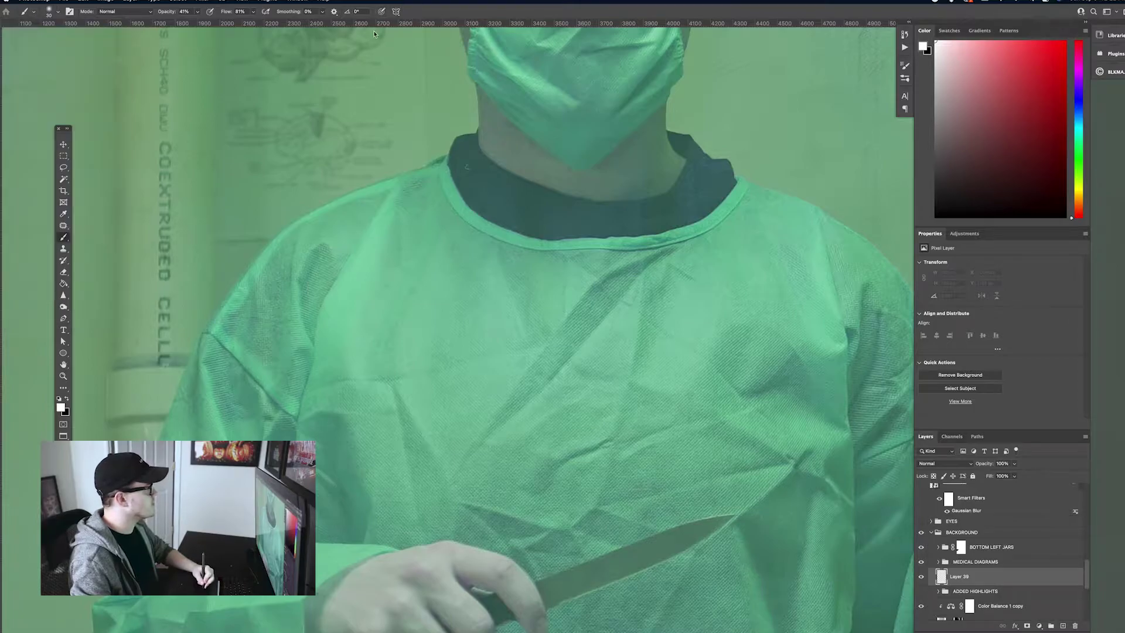
left_click_drag(165, 12, 214, 10)
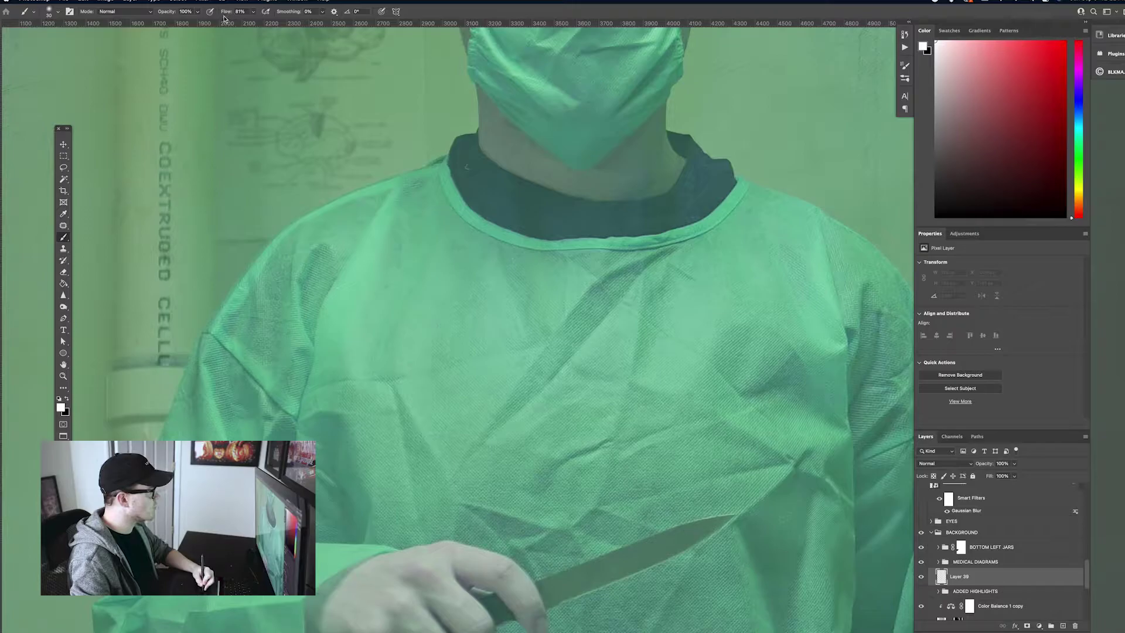
left_click_drag(225, 17, 209, 13)
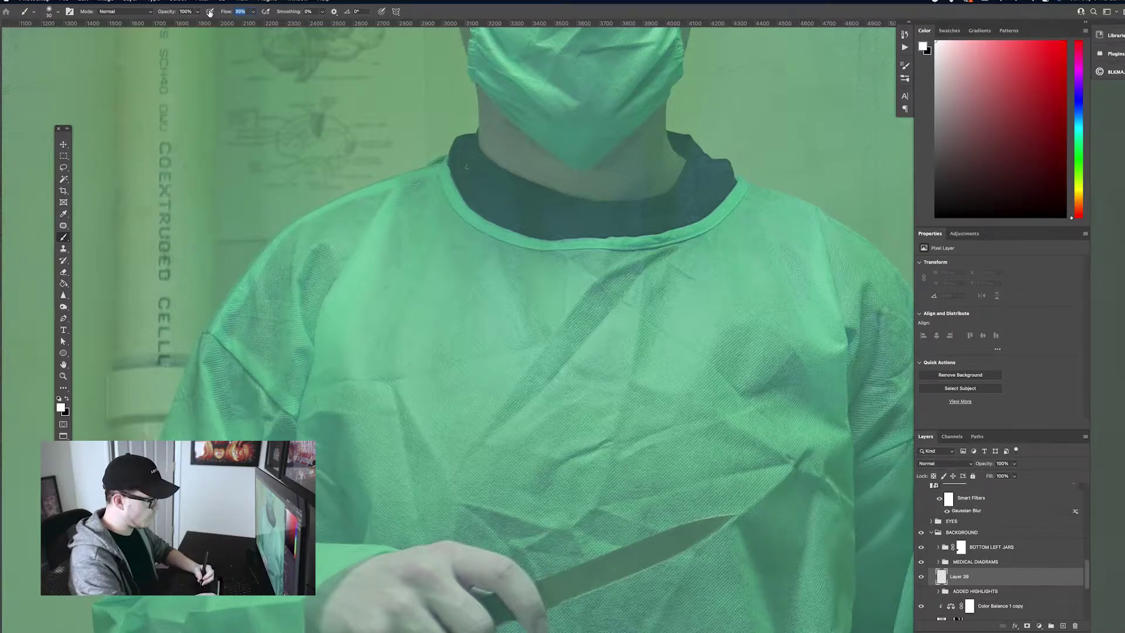
Paint a white rim highlight along the collar and the outer shoulder edge on the image's left side
scroll(386, 140, "up", 3)
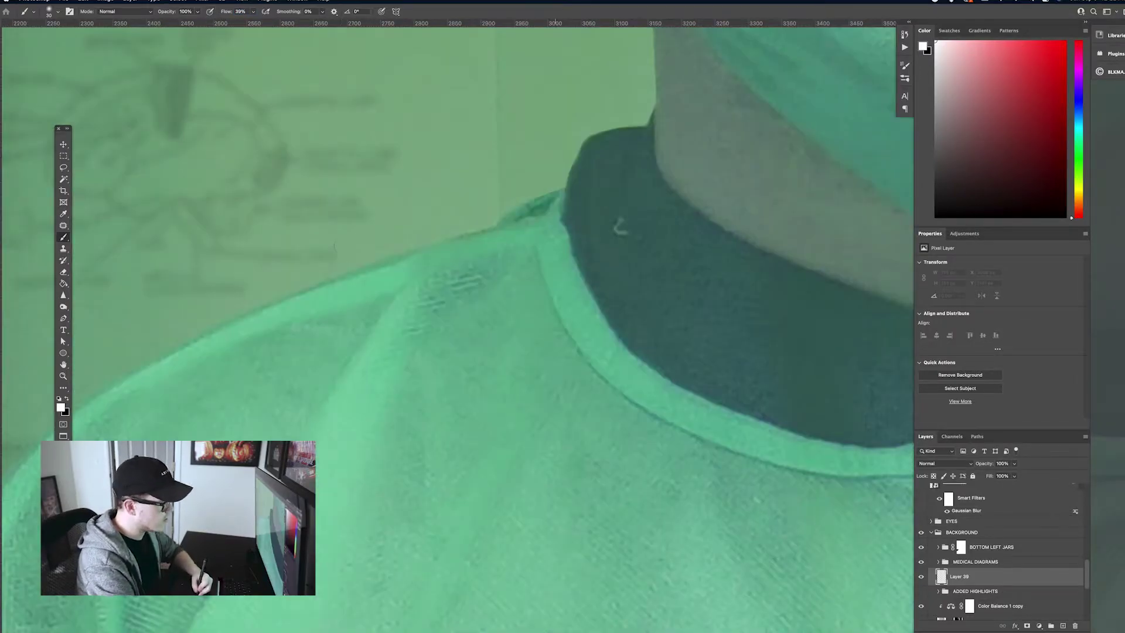
mouse_move(622, 133)
left_mouse_down()
mouse_move(647, 128)
mouse_move(581, 151)
mouse_move(558, 206)
mouse_move(374, 259)
mouse_move(146, 369)
mouse_move(6, 495)
left_mouse_up()
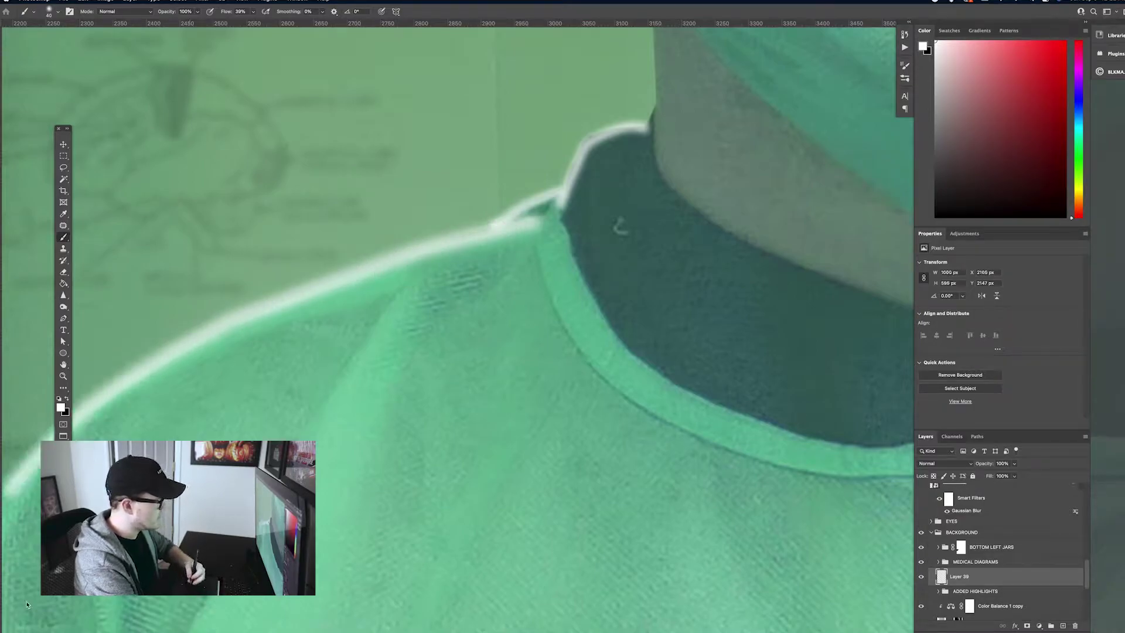
key("super+minus")
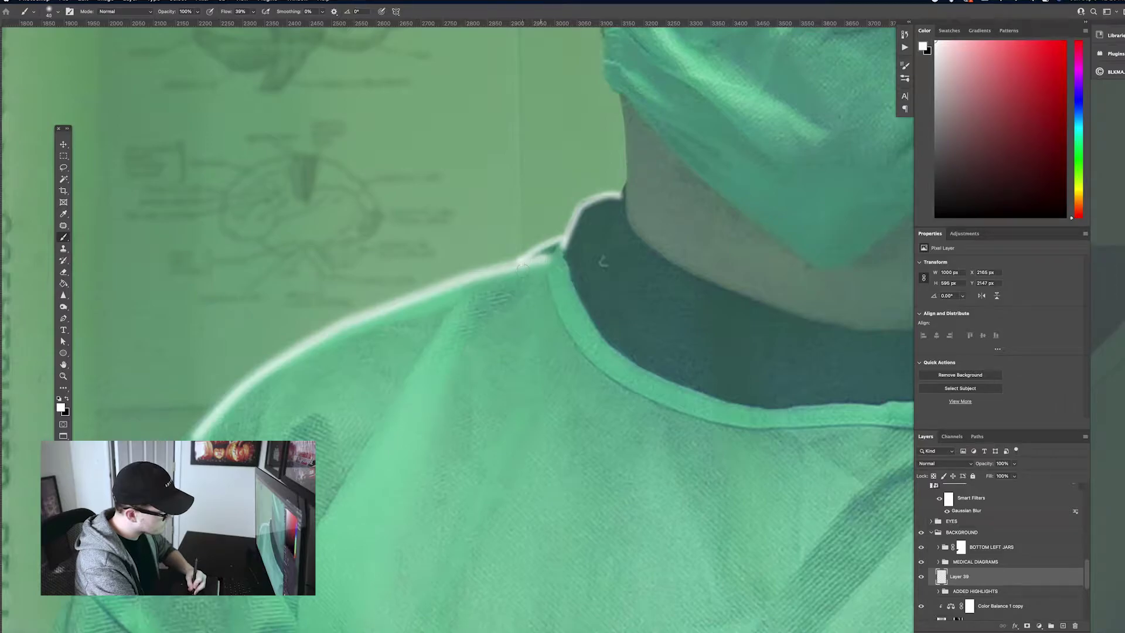
mouse_move(534, 261)
left_mouse_down()
mouse_move(348, 331)
mouse_move(246, 390)
mouse_move(199, 437)
left_mouse_up()
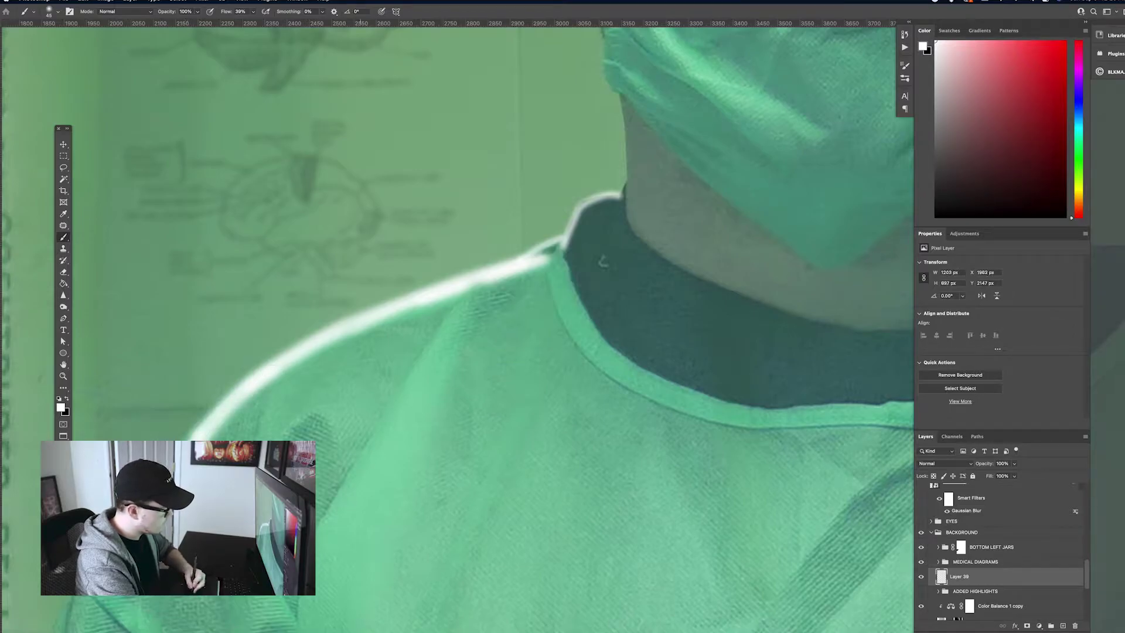
Paint a thick white highlight down the gown's shoulder fold and reinforce the highlight on the collar edge
left_click_drag(479, 283, 331, 537)
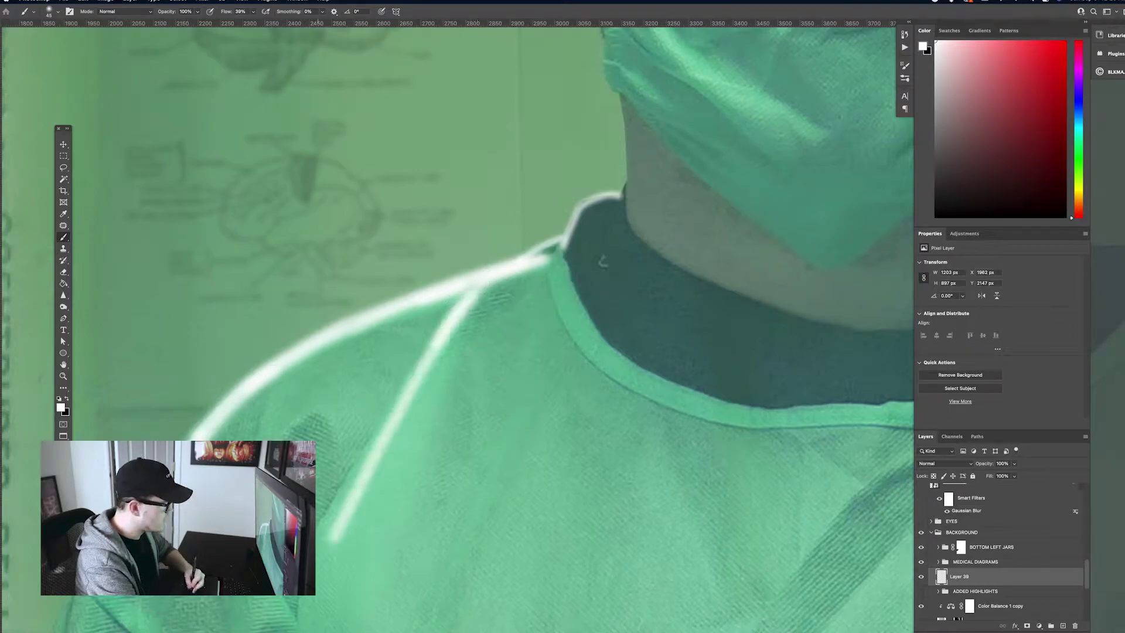
mouse_move(474, 284)
left_mouse_down()
mouse_move(336, 497)
mouse_move(330, 541)
left_mouse_up()
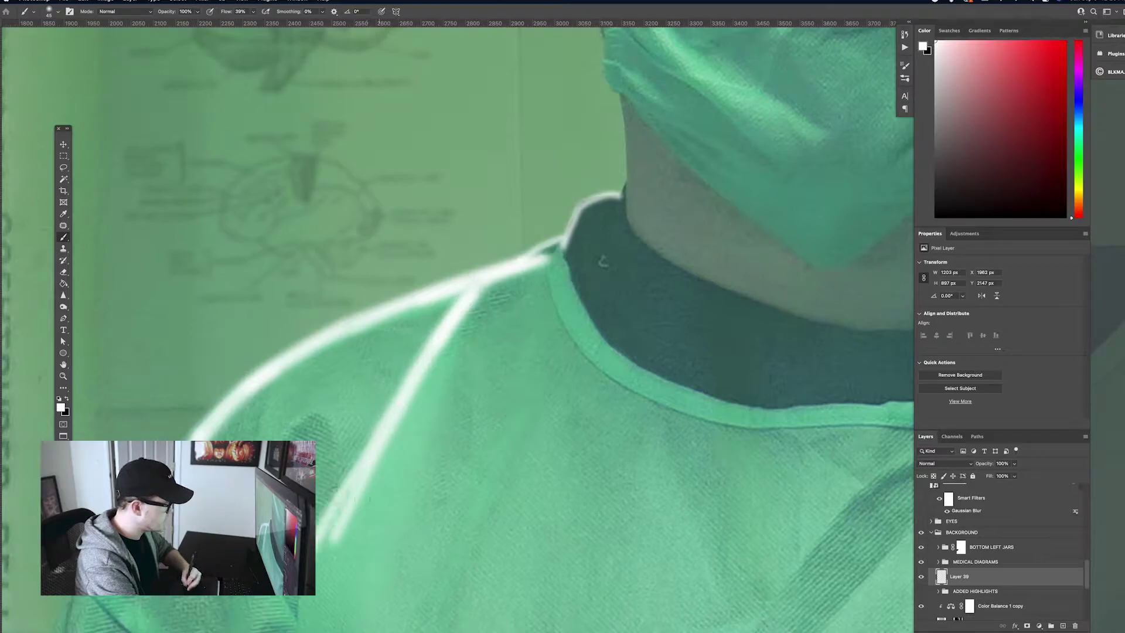
left_click_drag(342, 501, 319, 559)
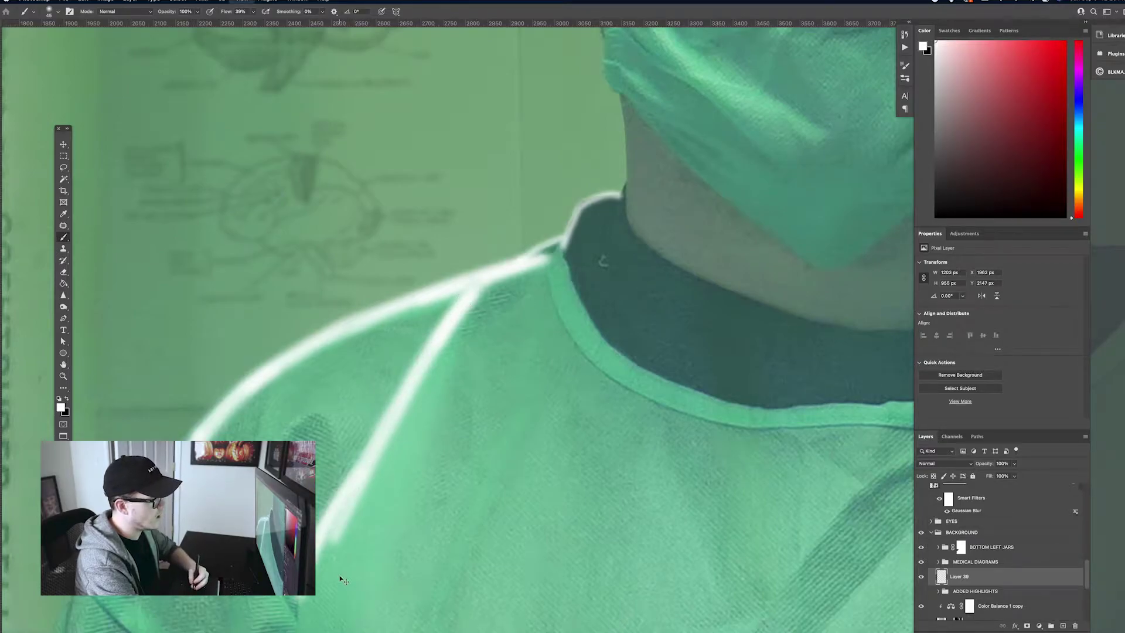
key("super+plus")
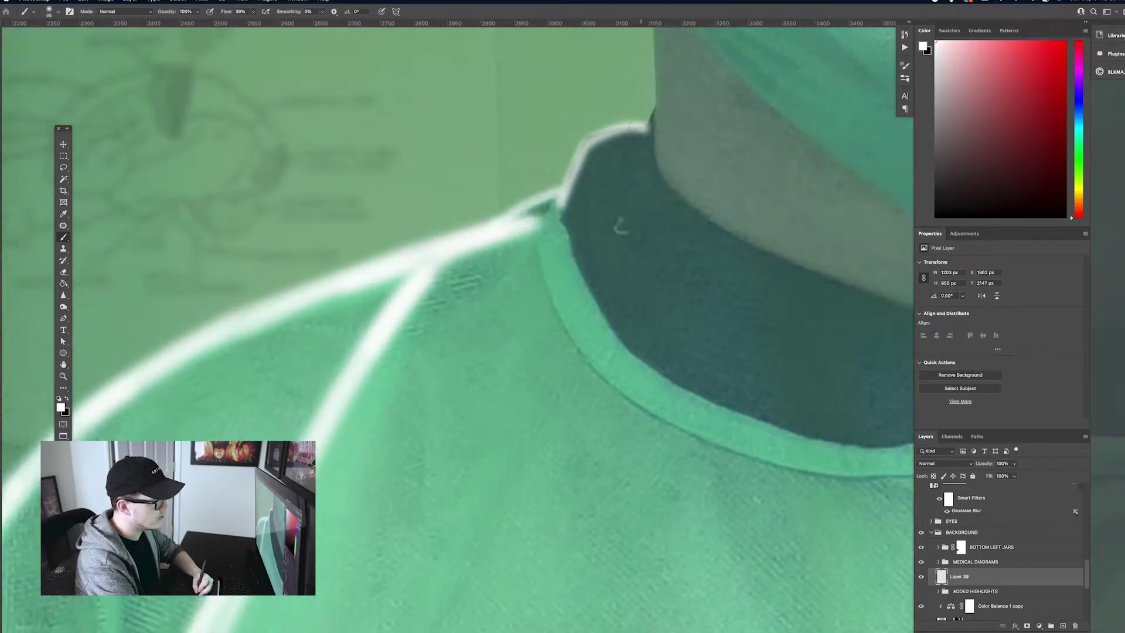
mouse_move(639, 127)
left_mouse_down()
mouse_move(582, 157)
mouse_move(558, 205)
left_mouse_up()
Paint white highlights along the outer edge and folds of the gown's upper sleeve on the image's left side
key("super+minus")
key("super+minus")
left_click_drag(320, 364, 402, 144)
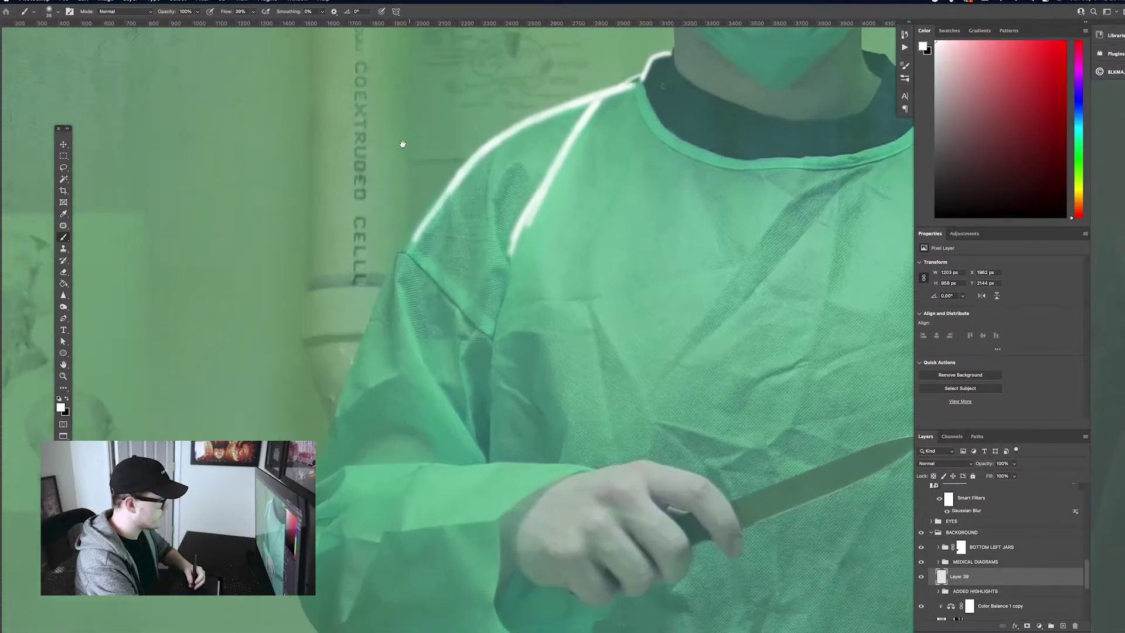
scroll(565, 367, "up", 3)
left_click_drag(235, 216, 401, 545)
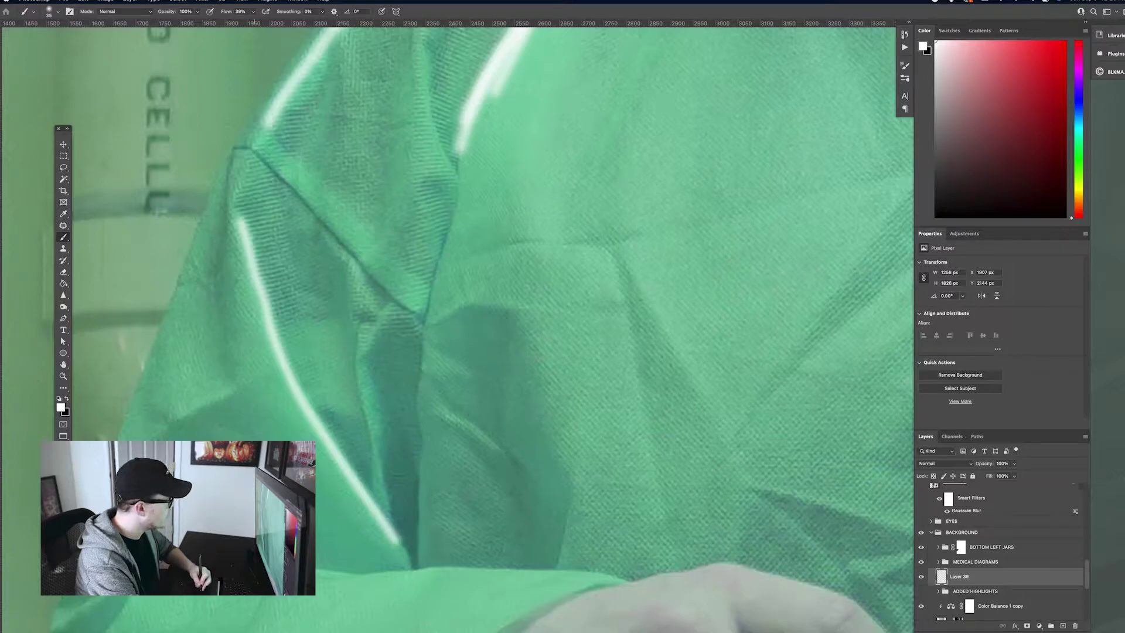
mouse_move(322, 29)
left_mouse_down()
mouse_move(249, 120)
mouse_move(123, 419)
left_mouse_up()
left_click_drag(222, 393, 161, 432)
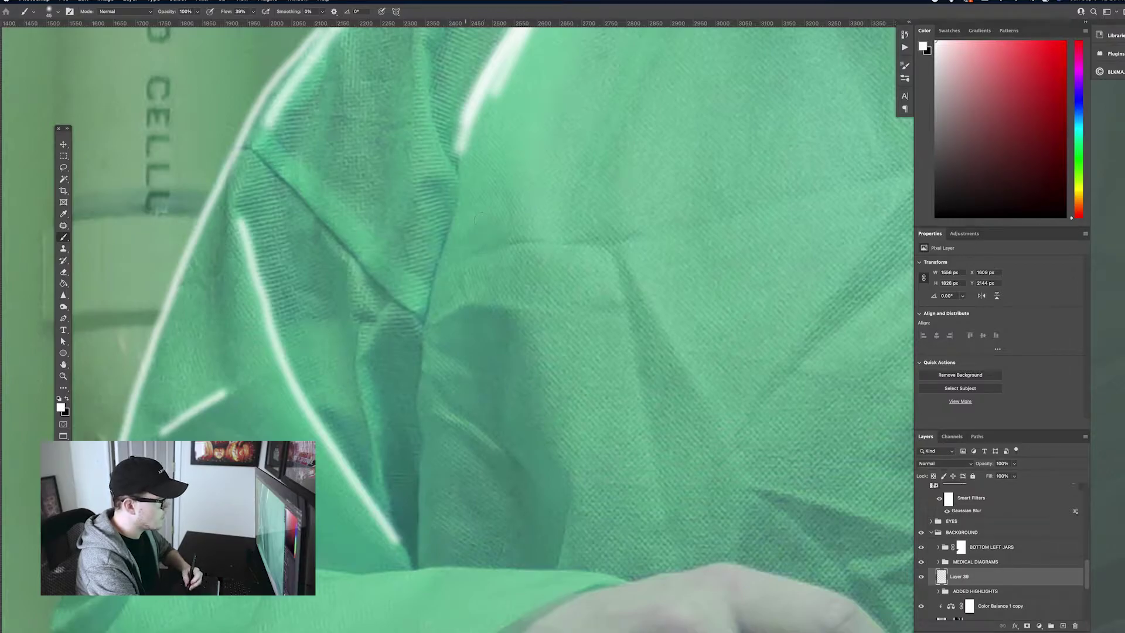
left_click_drag(466, 204, 424, 324)
Paint a white rim highlight along the surgical cap's crown, its left edge and the adjoining fold
key("super+minus")
key("super+minus")
key("super+minus")
key("super+minus")
key("super+minus")
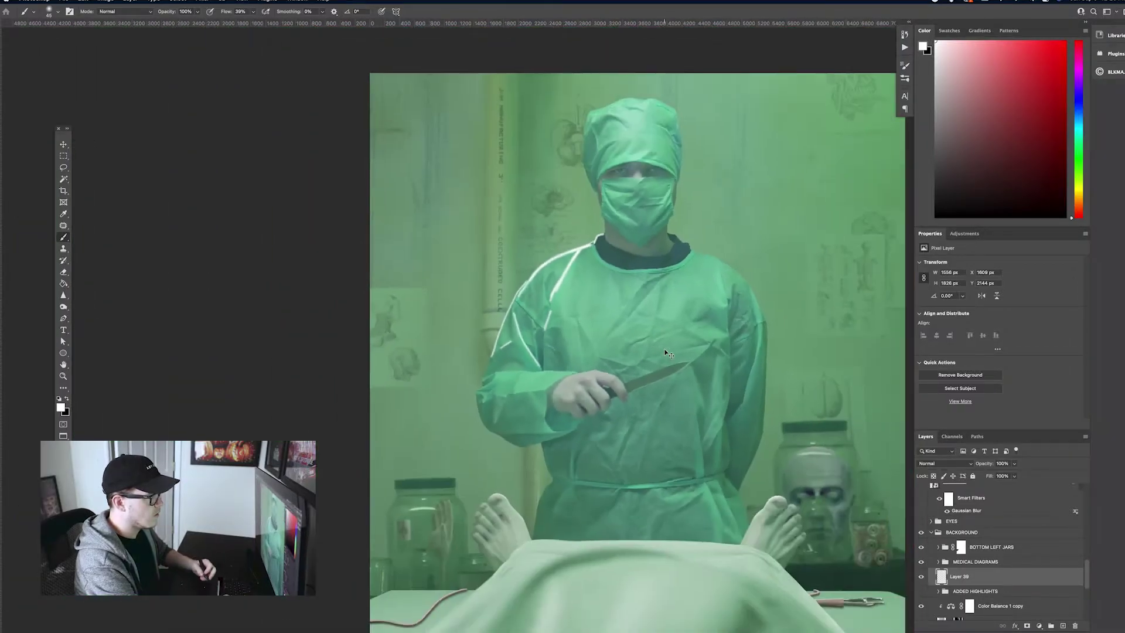
key("super+plus")
key("super+plus")
left_click_drag(568, 102, 430, 472)
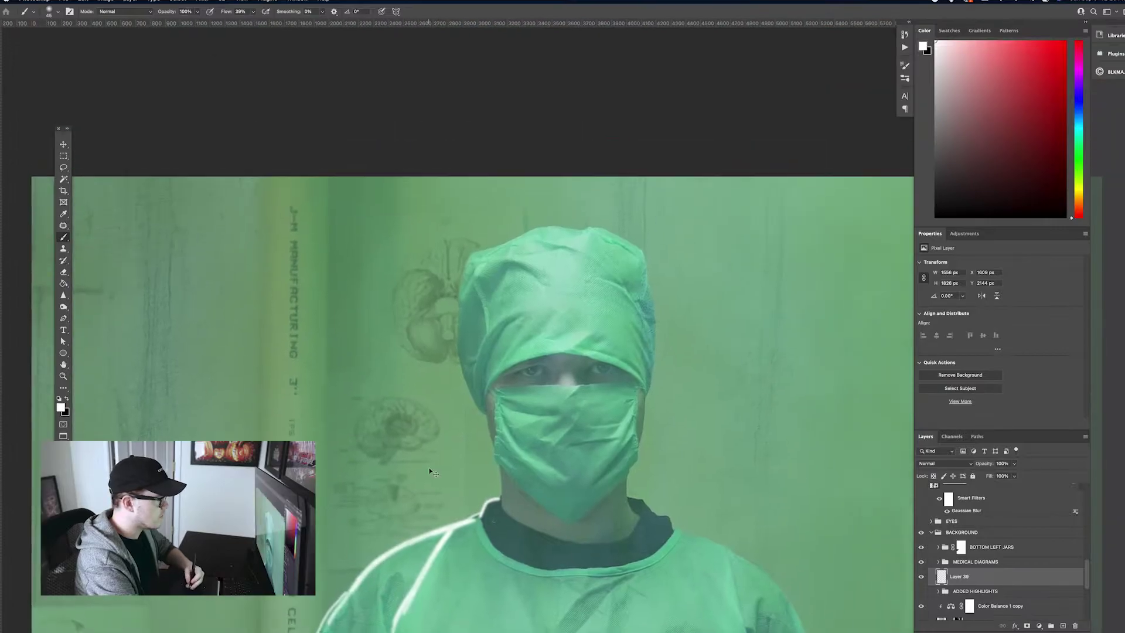
key("super+plus")
key("super+plus")
key("super+plus")
left_click_drag(387, 208, 388, 267)
scroll(387, 267, "up", 3)
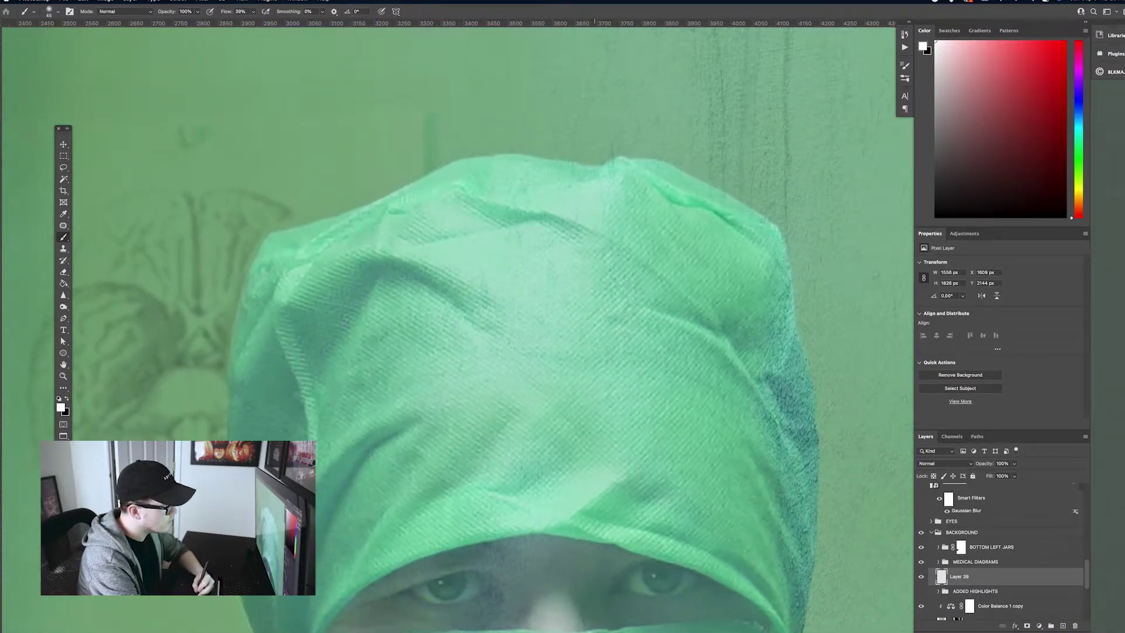
mouse_move(598, 165)
left_mouse_down()
mouse_move(481, 160)
mouse_move(404, 179)
mouse_move(257, 249)
mouse_move(234, 305)
left_mouse_up()
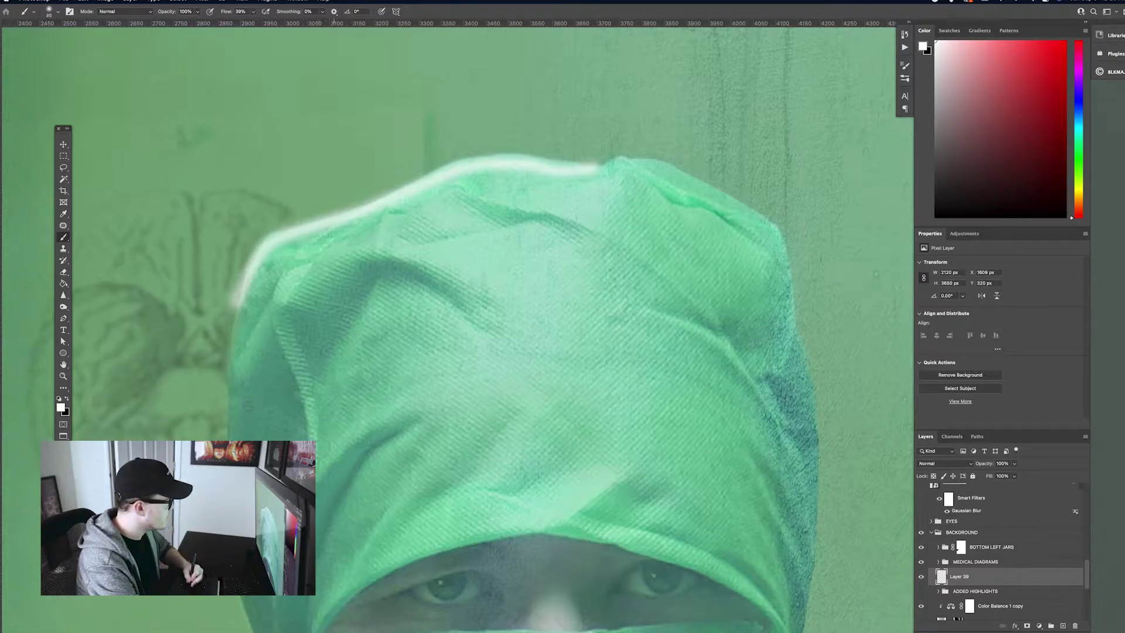
left_click_drag(319, 239, 258, 331)
mouse_move(266, 239)
left_mouse_down()
mouse_move(234, 323)
mouse_move(219, 433)
left_mouse_up()
Paint a white rim highlight over the crown's right half and down the right edge of the surgical cap
key("super+minus")
key("super+minus")
key("super+minus")
key("super+plus")
key("super+plus")
key("super+plus")
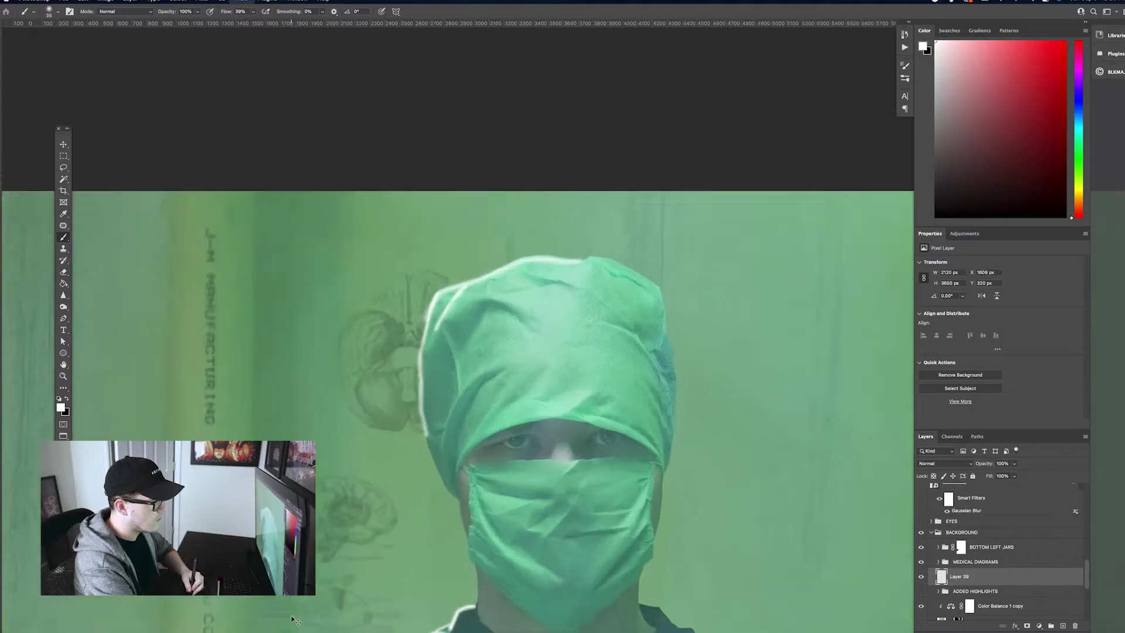
mouse_move(788, 267)
left_mouse_down()
mouse_move(765, 222)
mouse_move(680, 172)
mouse_move(629, 161)
mouse_move(594, 179)
left_mouse_up()
left_click_drag(779, 241, 820, 509)
Add a white layer mask to the painted highlight layer
key("h")
key("super+minus")
key("super+plus")
key("super+plus")
key("super+plus")
key("super+plus")
key("super+plus")
key("super+plus")
key("super+plus")
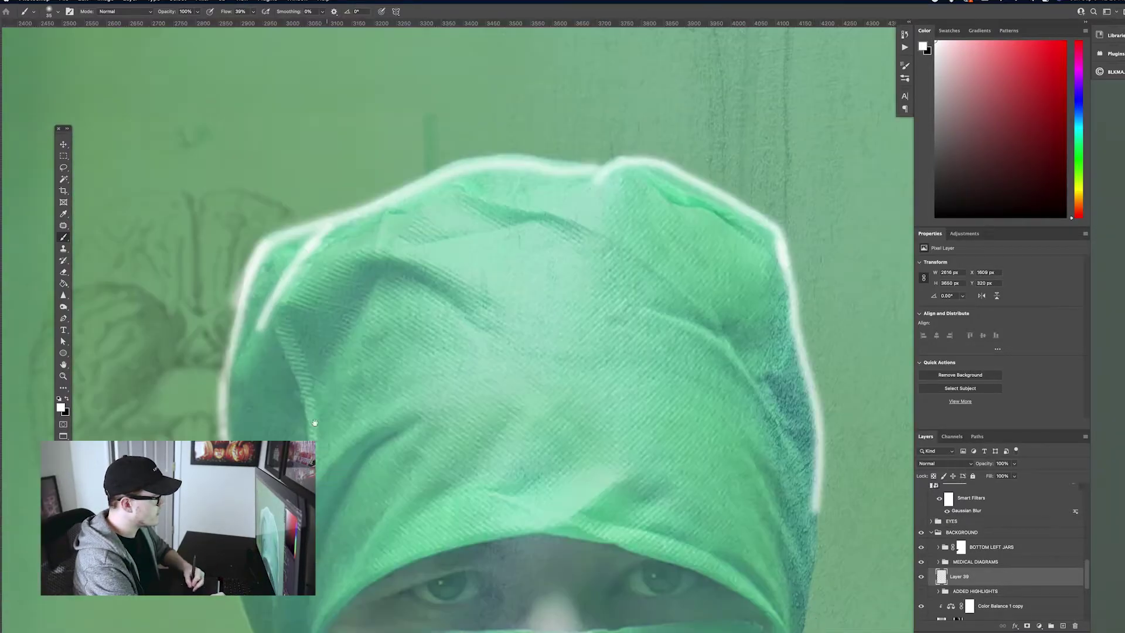
left_click_drag(317, 379, 399, 177)
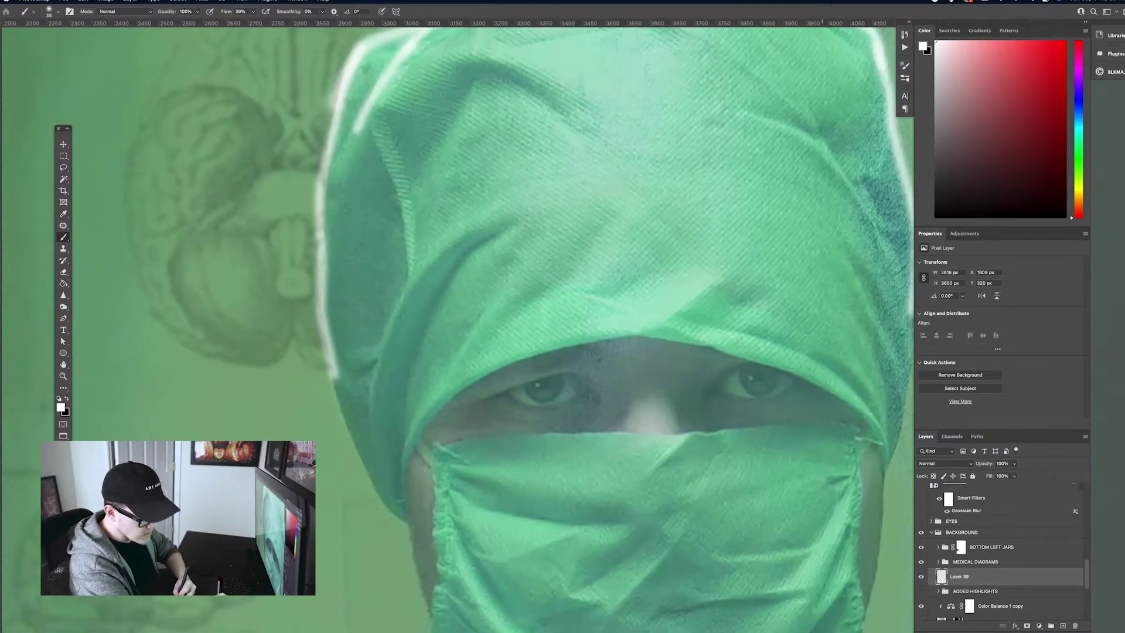
left_click(1026, 626)
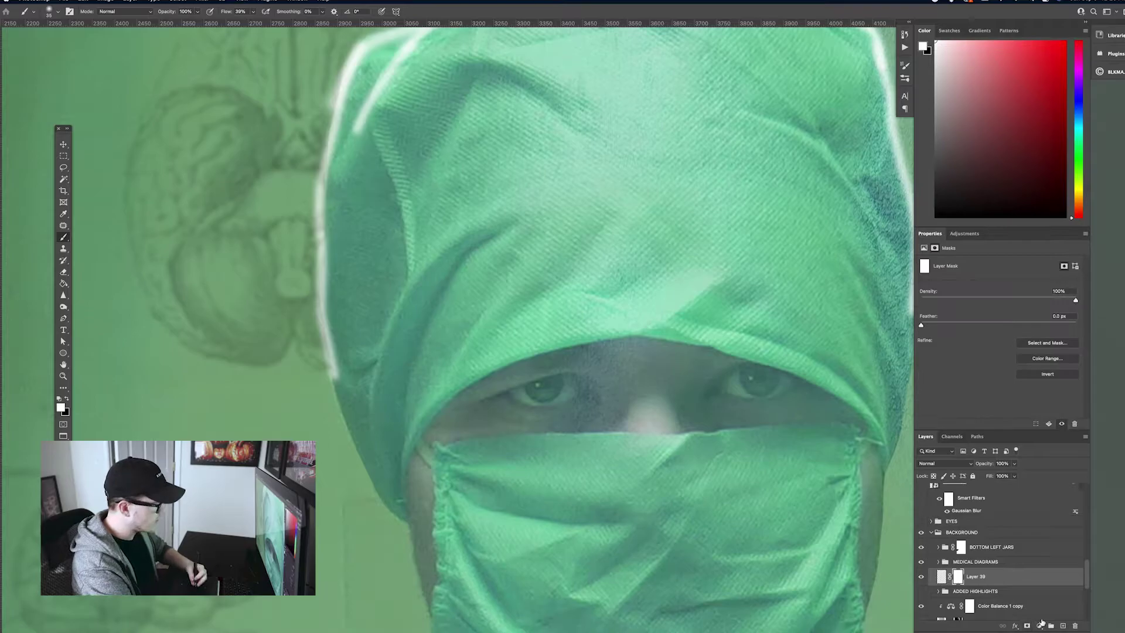
Set the brush for masking to black with 60% opacity and 17% flow
left_click_drag(233, 19, 130, 16)
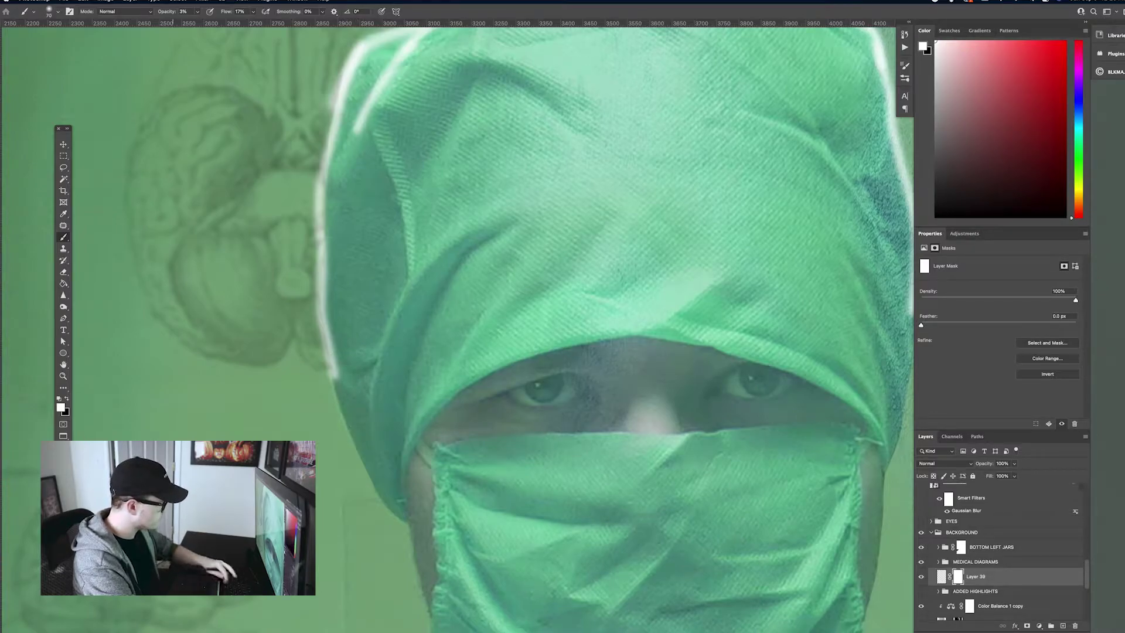
key("x")
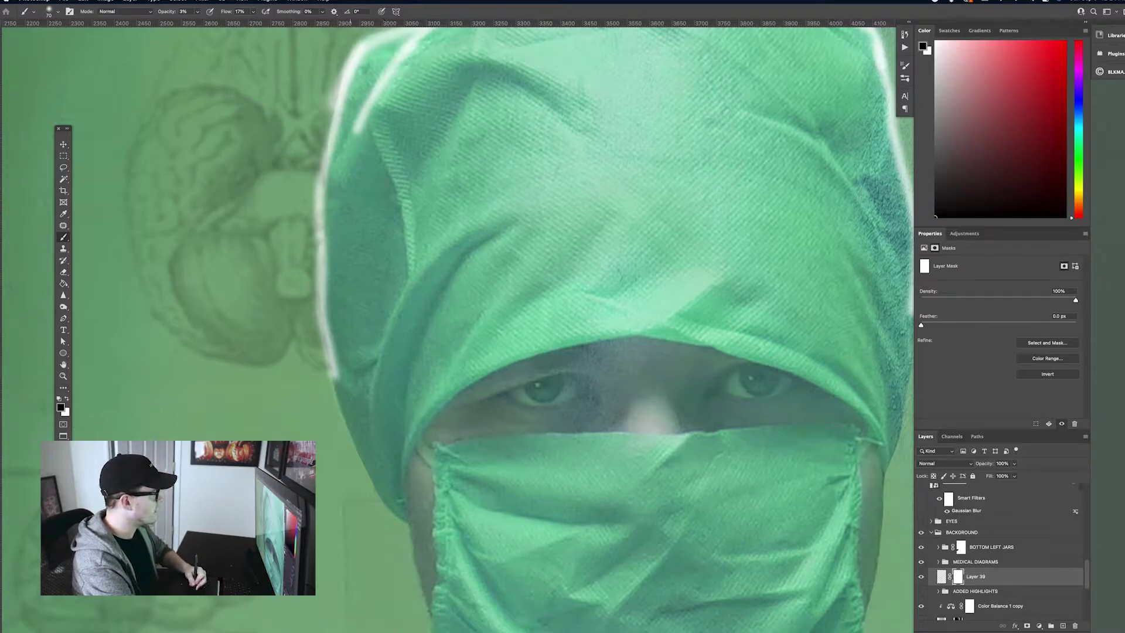
left_click_drag(159, 18, 199, 13)
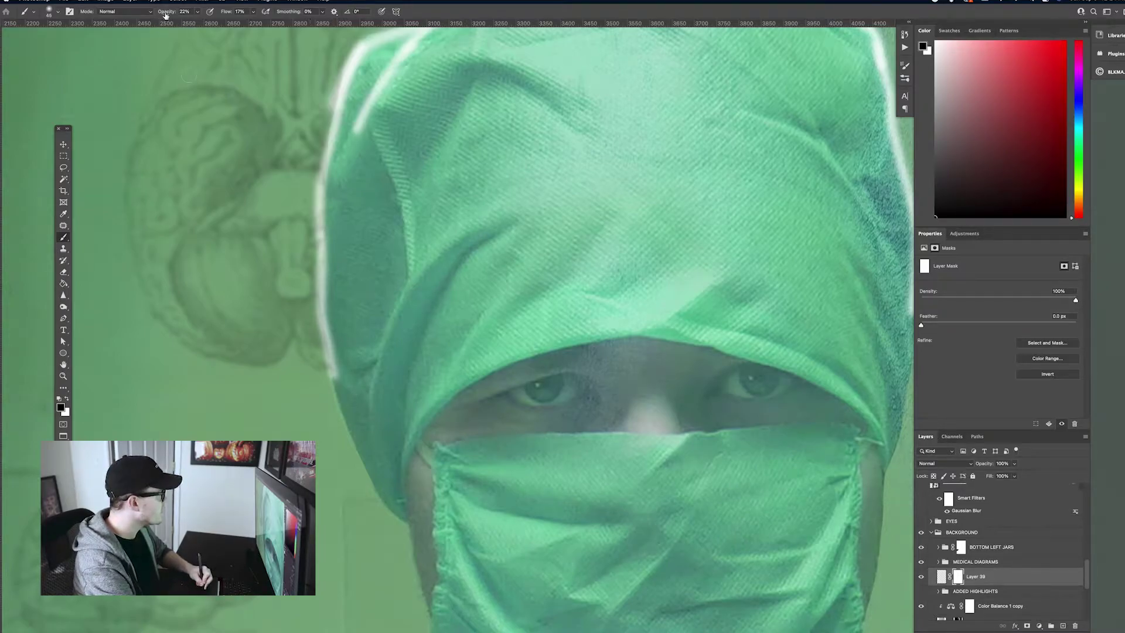
left_click_drag(166, 16, 310, 16)
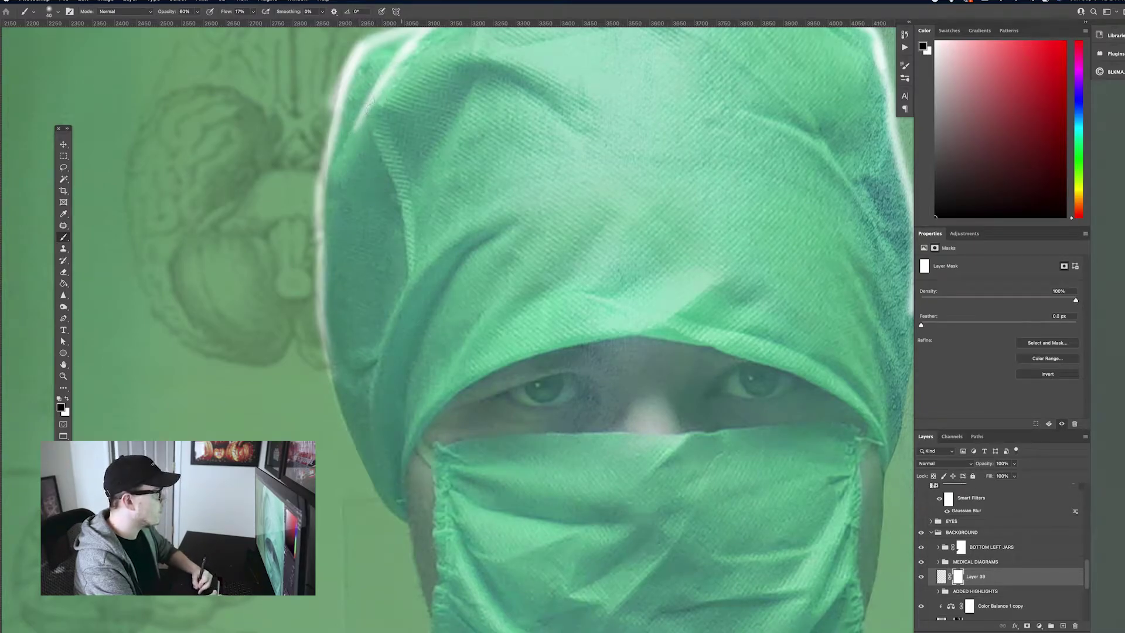
Soften the highlights on the surgical cap's left side by painting black on the layer mask
left_click_drag(436, 96, 334, 300)
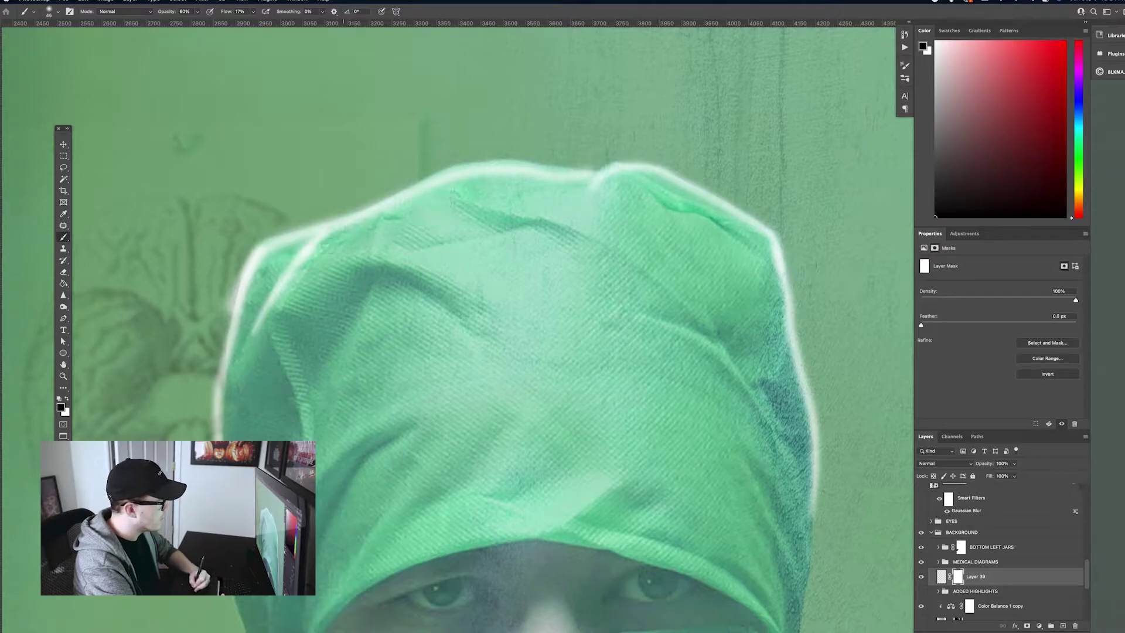
left_click_drag(304, 496, 384, 166)
key("bracketright")
key("bracketright")
key("bracketright")
key("bracketright")
Soften the rim highlights along the gown's collar, left shoulder and shoulder seam by painting black on the layer mask
mouse_move(396, 615)
left_mouse_down()
mouse_move(520, 278)
mouse_move(510, 249)
mouse_move(536, 227)
left_mouse_up()
scroll(532, 279, "down", 2)
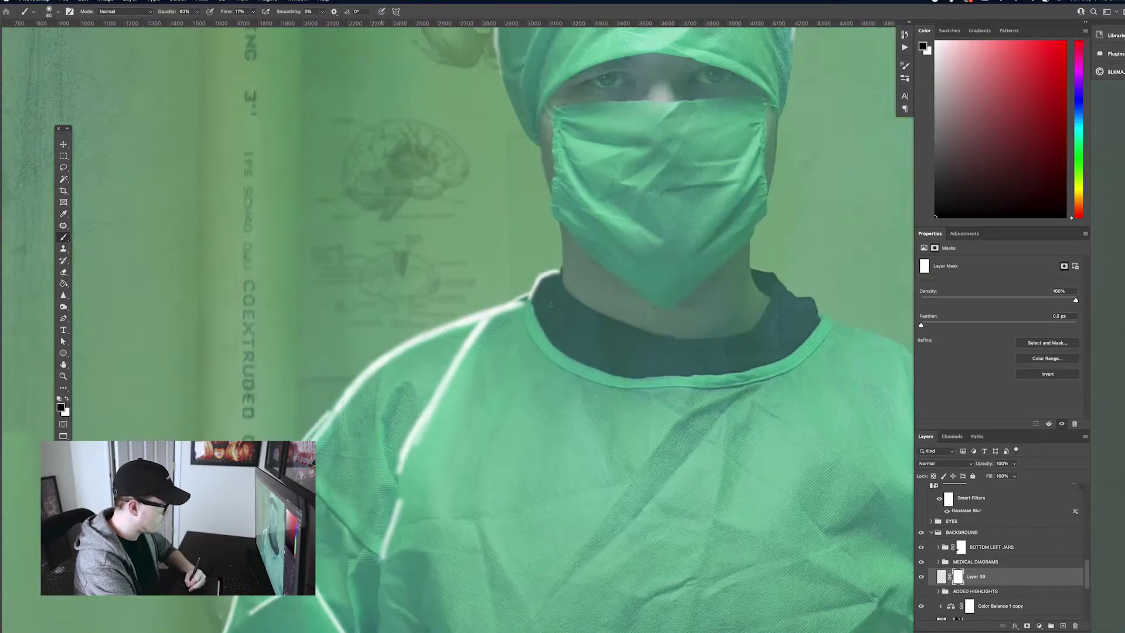
scroll(567, 329, "up", 3)
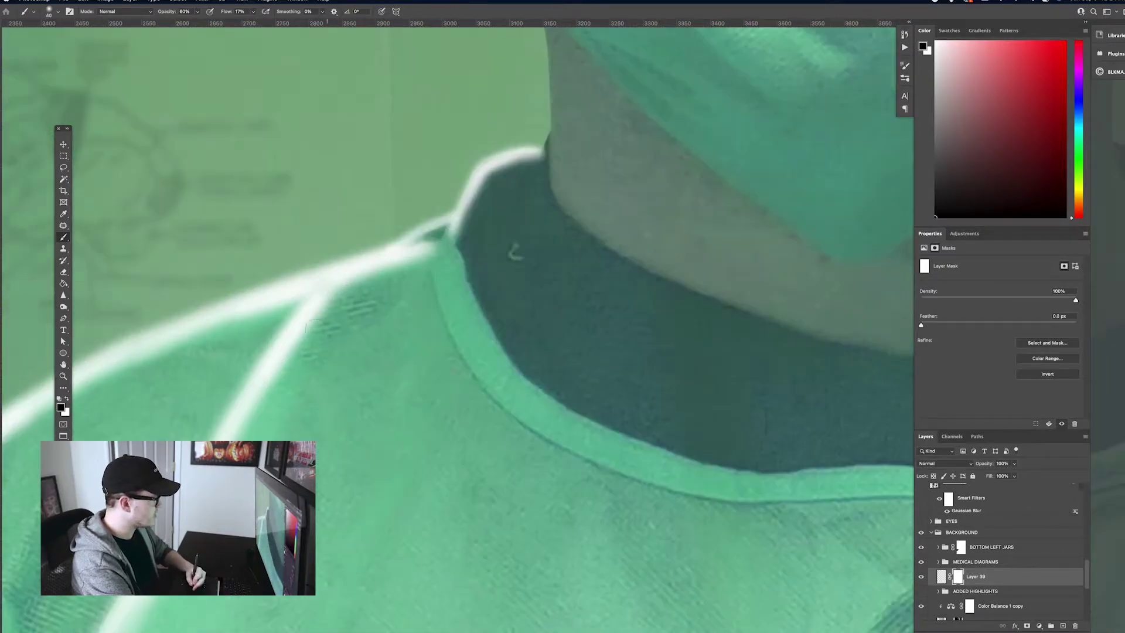
left_click_drag(287, 300, 235, 316)
mouse_move(290, 326)
left_mouse_down()
mouse_move(218, 429)
mouse_move(560, 191)
left_mouse_up()
left_click_drag(331, 170, 317, 182)
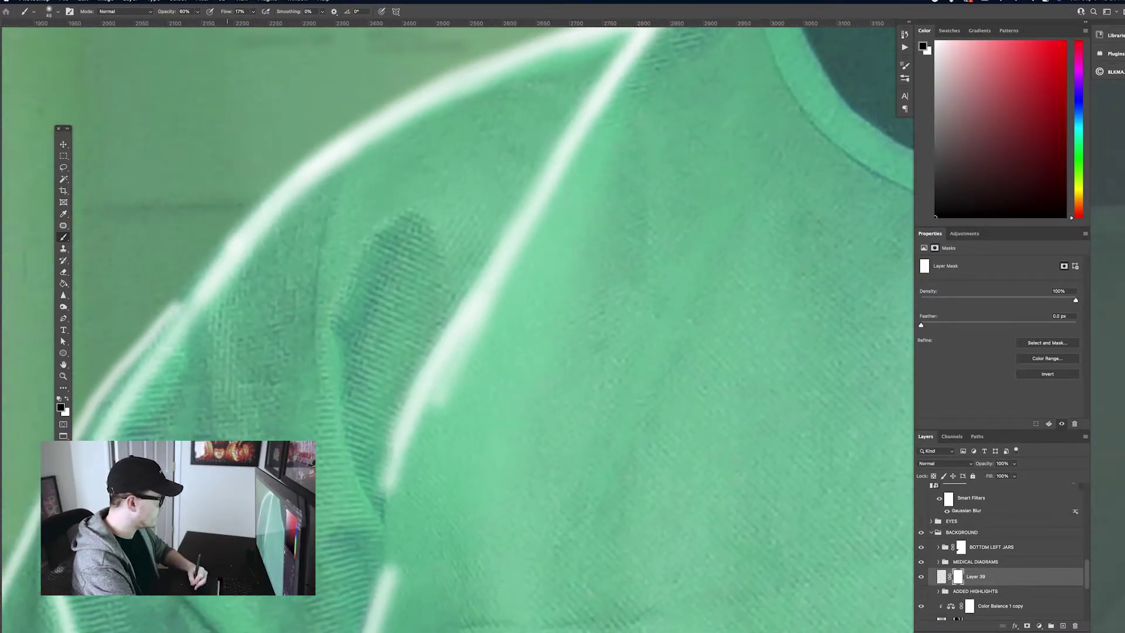
left_click_drag(238, 267, 221, 290)
left_click_drag(286, 338, 472, 191)
mouse_move(366, 157)
left_mouse_down()
mouse_move(293, 243)
mouse_move(205, 438)
left_mouse_up()
mouse_move(275, 434)
left_mouse_down()
mouse_move(321, 242)
mouse_move(332, 336)
left_mouse_up()
Enlarge the brush and fade the highlights on the left sleeve's edge and folds by painting black on the mask
key("]")
key("]")
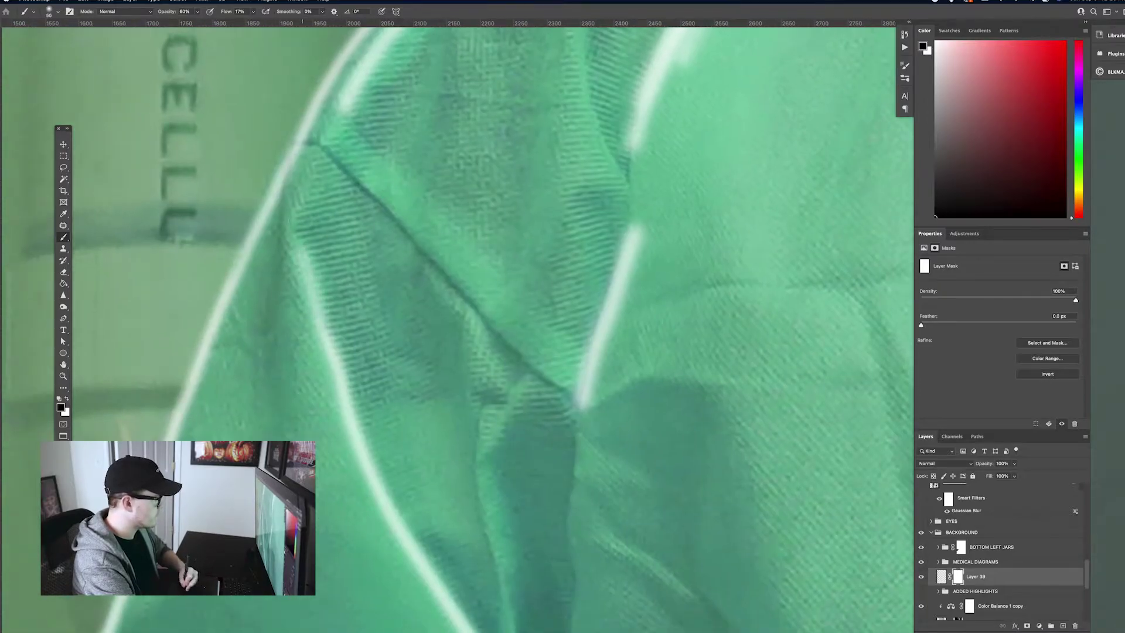
left_click_drag(639, 226, 638, 291)
left_click_drag(400, 339, 443, 84)
key("]")
left_click_drag(159, 404, 226, 197)
left_click_drag(332, 252, 319, 270)
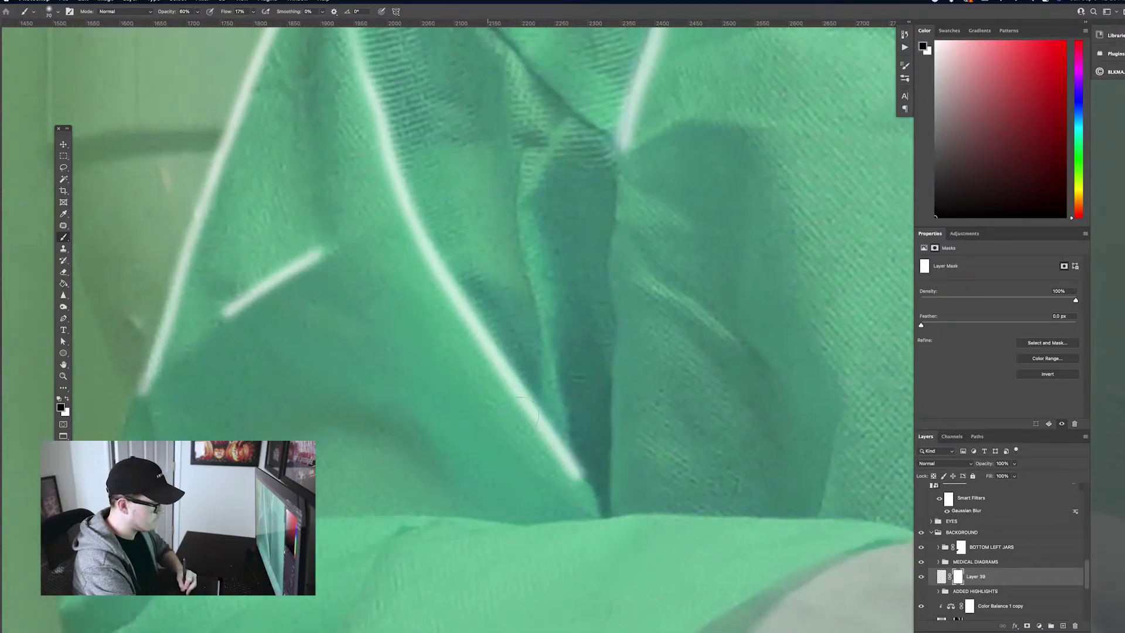
left_click_drag(595, 489, 510, 348)
Paint a straight white highlight down the right edge of the vertical background pipe on the highlight layer itself
key("super+minus")
key("super+minus")
key("super+minus")
key("super+minus")
key("super+minus")
key("super+minus")
key("super+plus")
key("super+plus")
left_click_drag(893, 215, 769, 352)
key("super+plus")
key("super+minus")
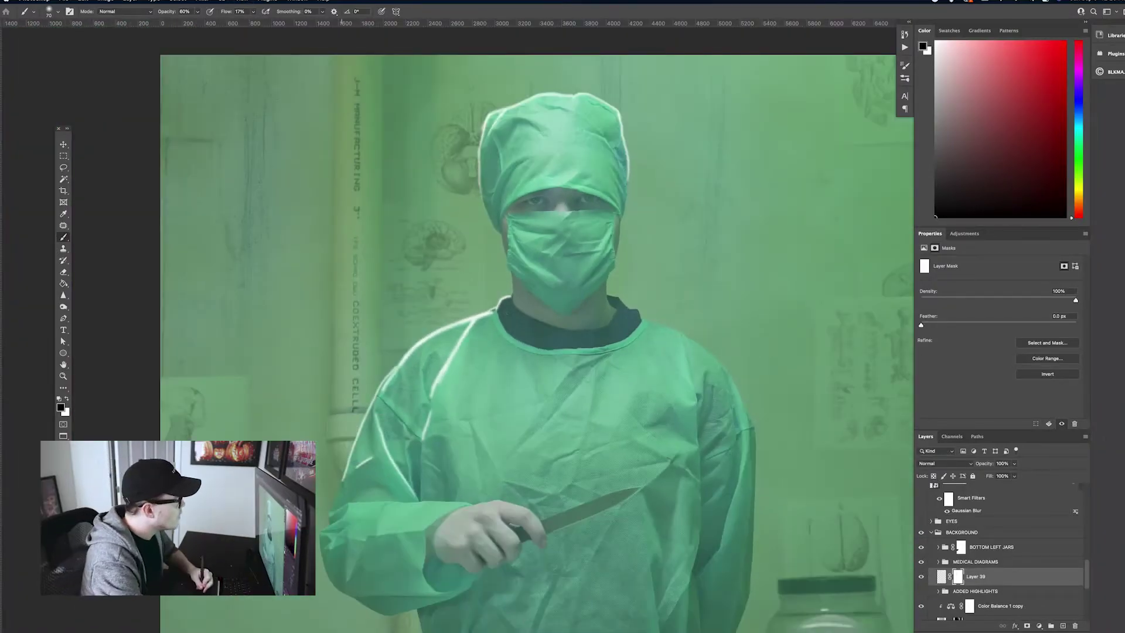
left_click(942, 577)
key("x")
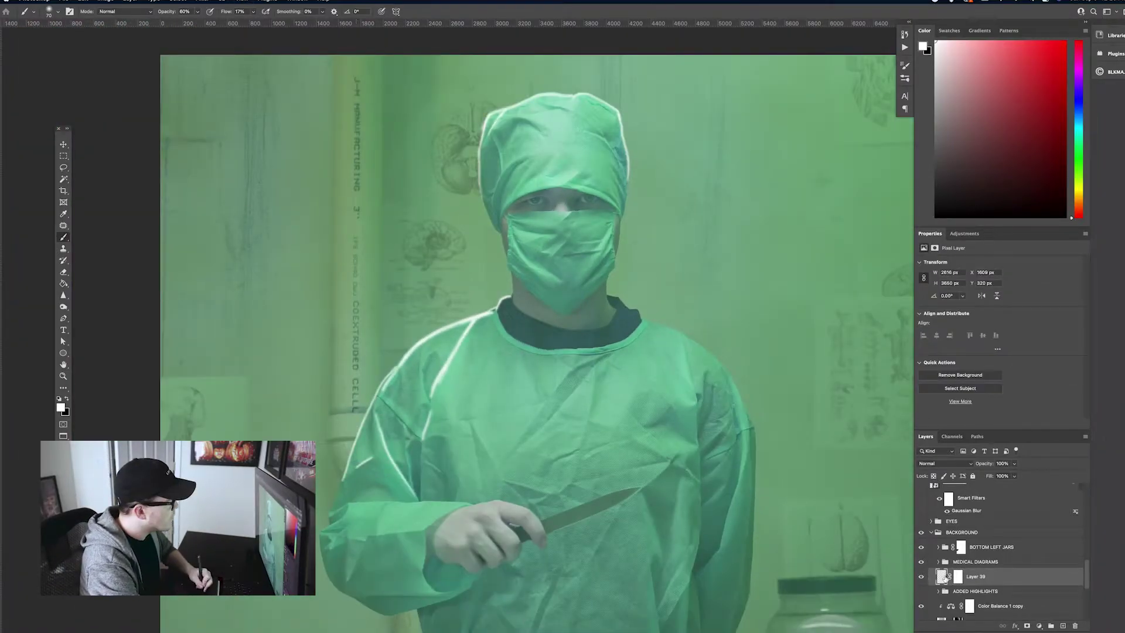
left_click_drag(379, 58, 378, 388)
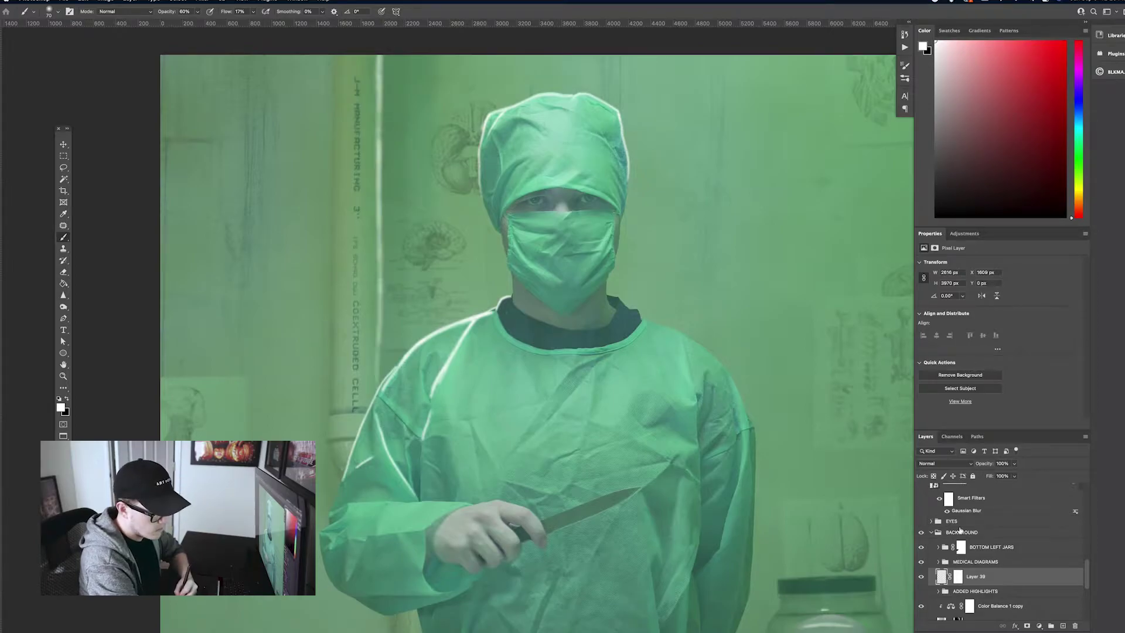
Soften the pipe's highlight by painting black on the layer mask with the brush enlarged to 125 px
left_click(957, 577)
key("bracketright")
key("bracketright")
key("bracketright")
key("x")
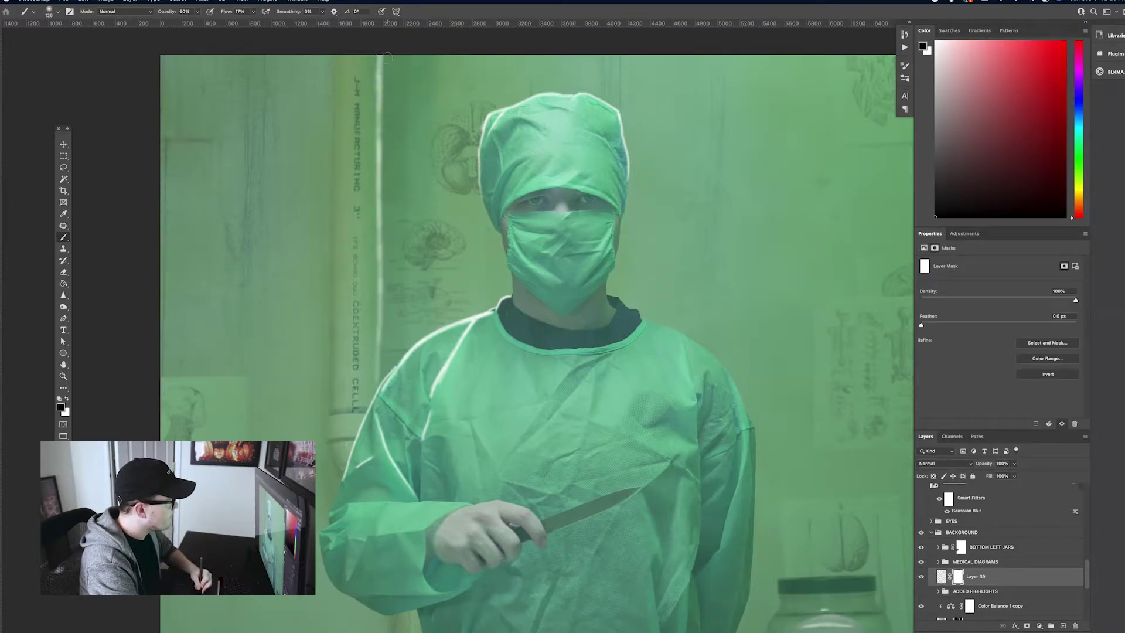
left_click_drag(378, 278, 378, 329)
left_click_drag(379, 140, 379, 169)
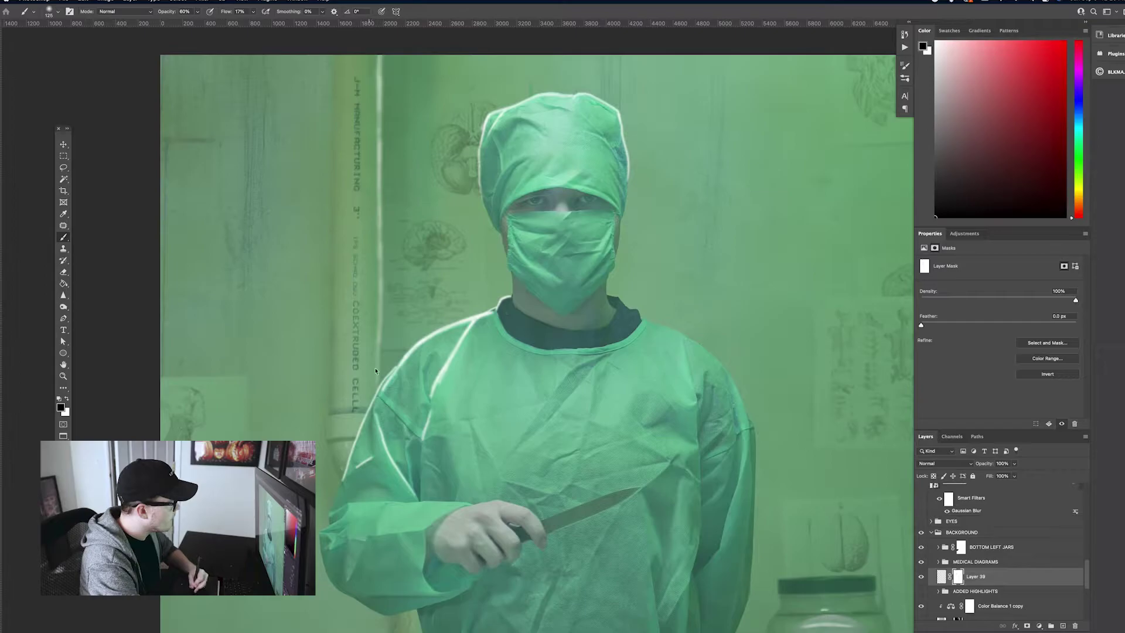
left_click_drag(378, 68, 379, 102)
Hide the newly painted highlight layer and show the ADDED HIGHLIGHTS group
key("super+minus")
key("super+minus")
key("super+minus")
key("super+minus")
key("super+equal")
key("super+equal")
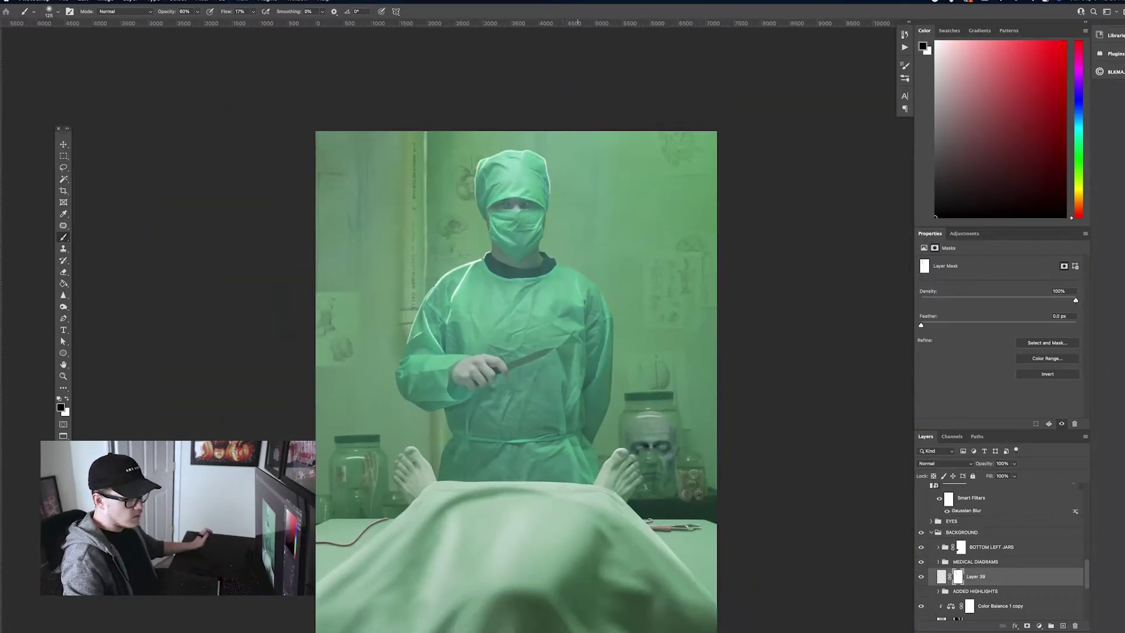
key("ctrl+plus")
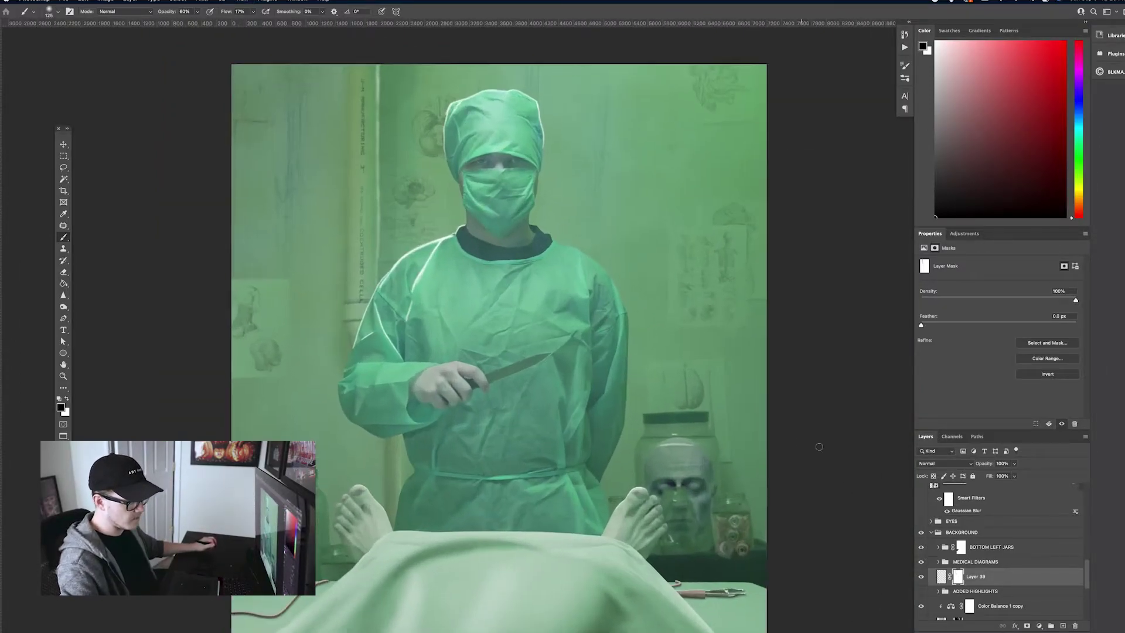
left_click_drag(922, 580, 921, 593)
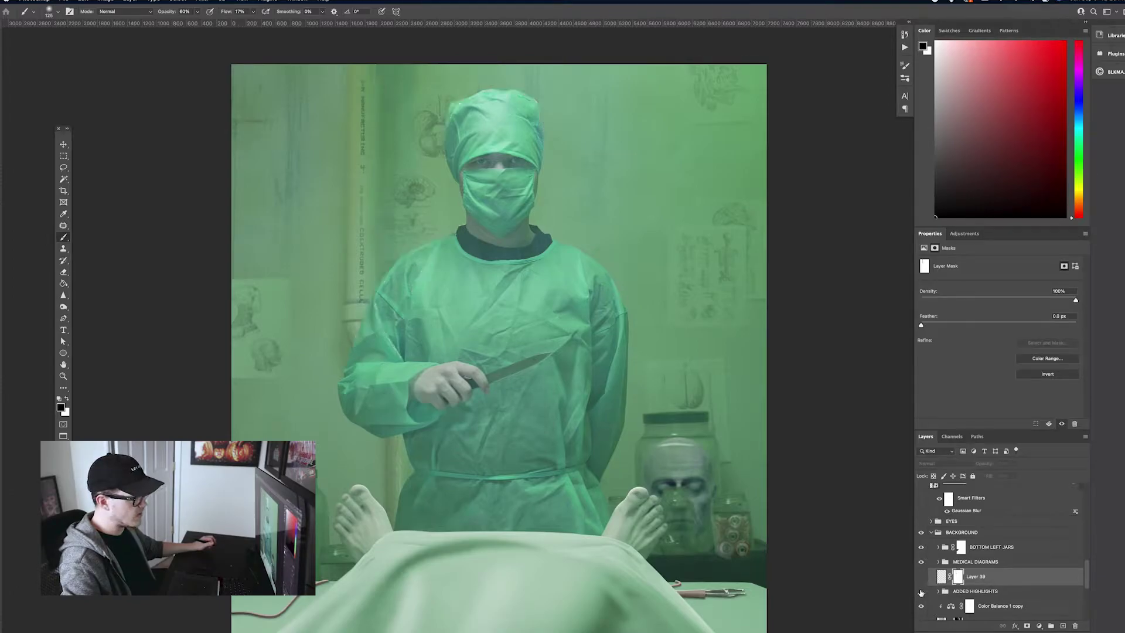
left_click(921, 593)
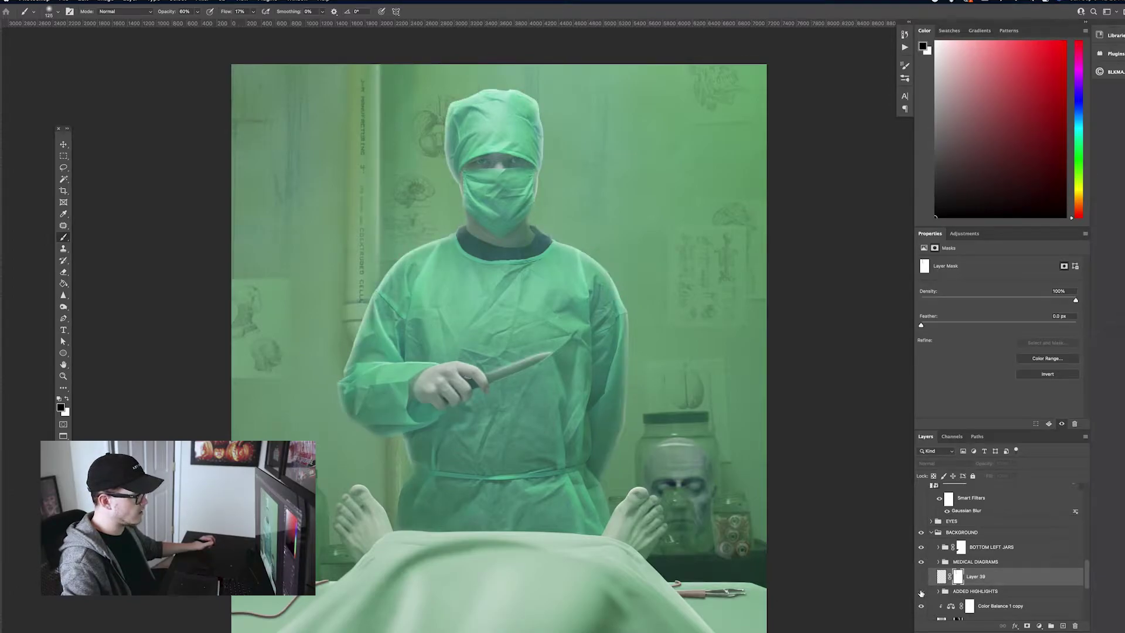
left_click(921, 593)
left_click(921, 592)
Examine the finished highlights up close on the knife, gown, sleeves, cap and background pipe
scroll(865, 560, "down", 2)
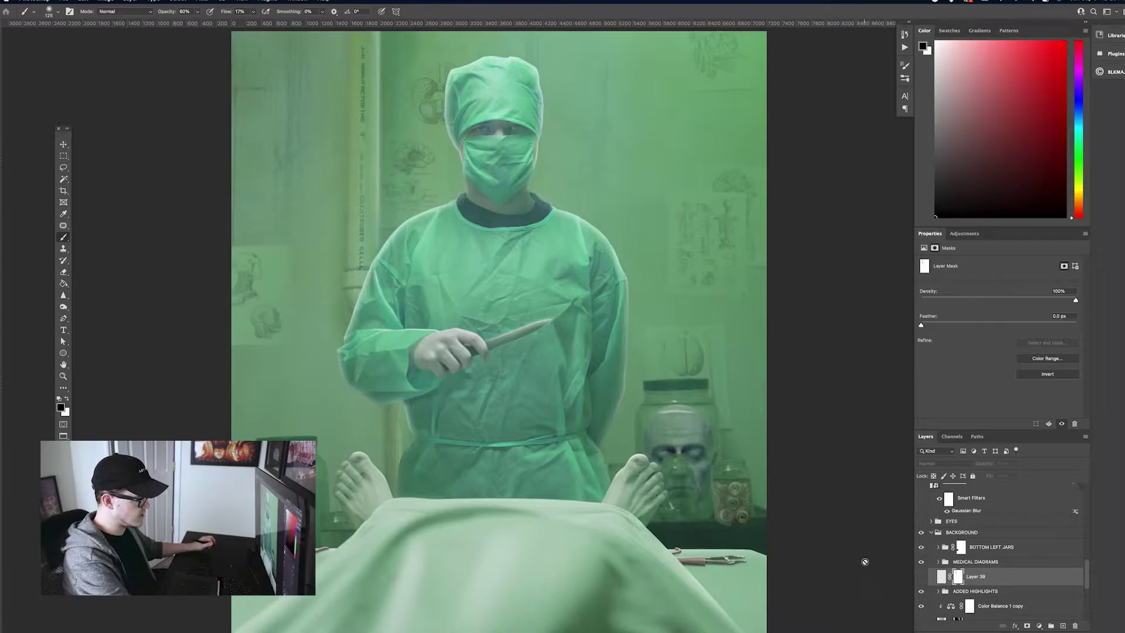
key("super+plus")
key("super+plus")
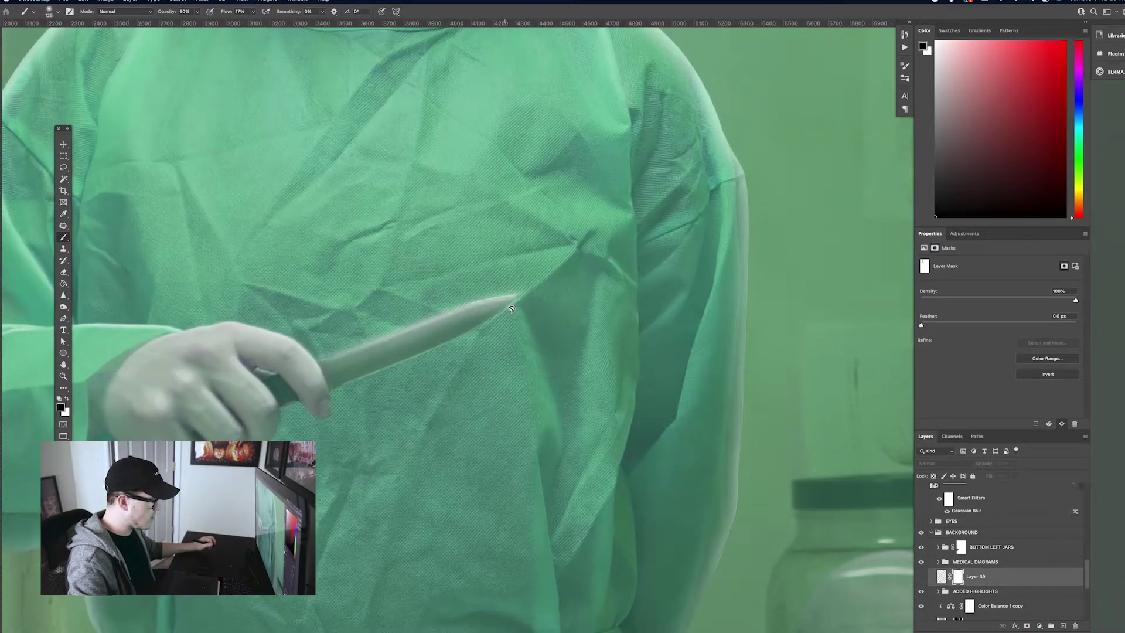
left_click_drag(654, 536, 641, 583)
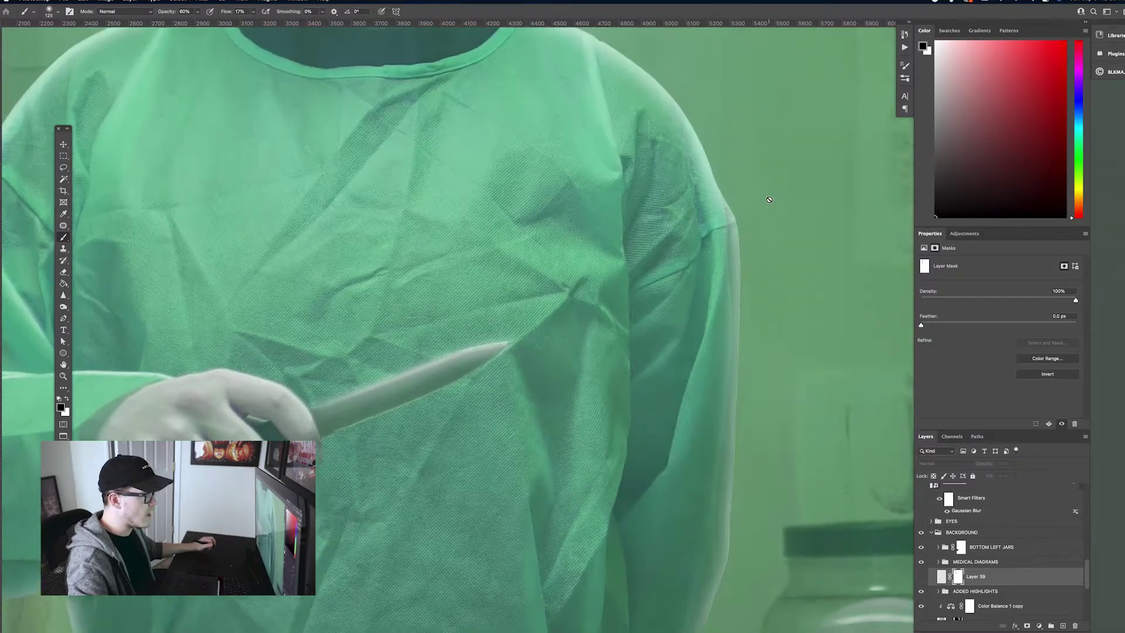
left_click_drag(525, 176, 602, 254)
scroll(530, 89, "up", 3)
scroll(334, 345, "left", 5)
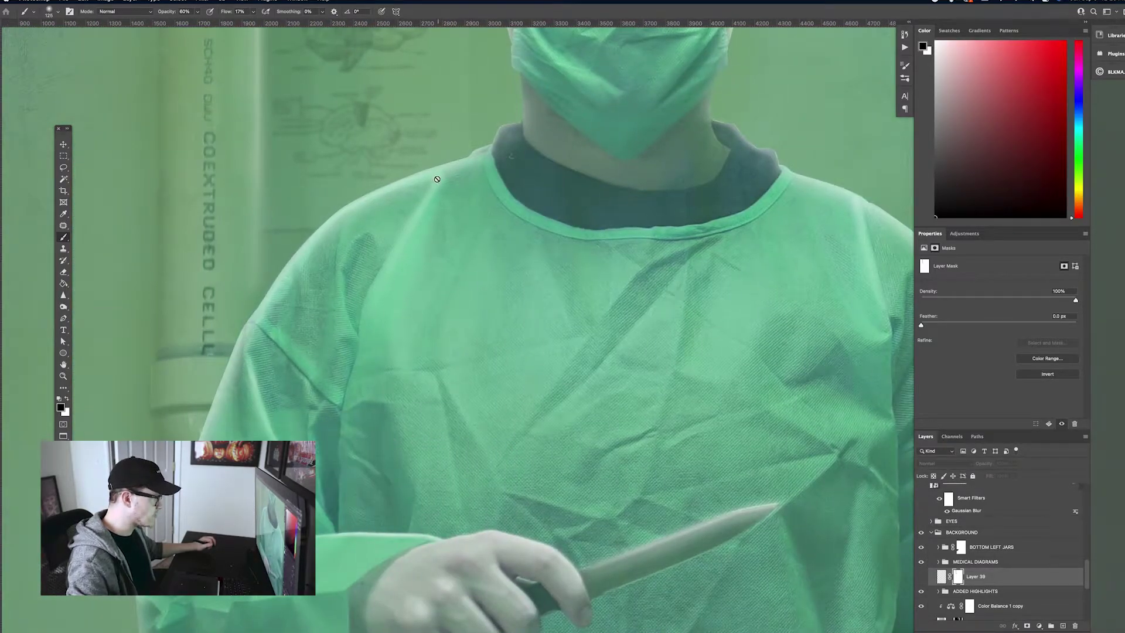
scroll(333, 346, "down", 4)
scroll(382, 328, "down", 1)
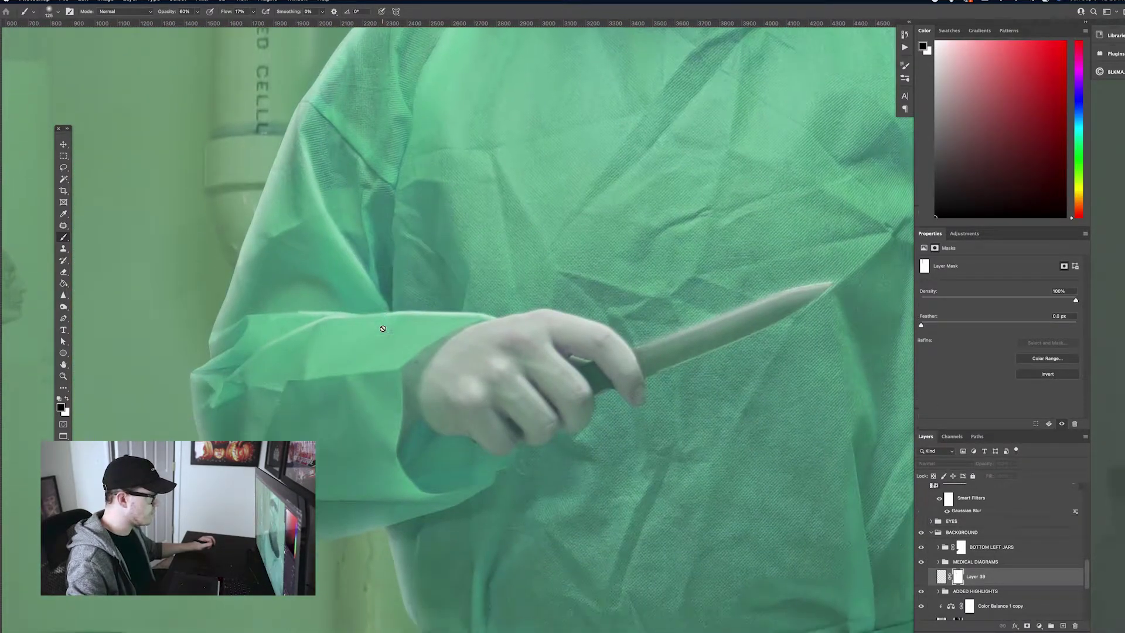
scroll(382, 328, "up", 8)
scroll(382, 328, "up", 5)
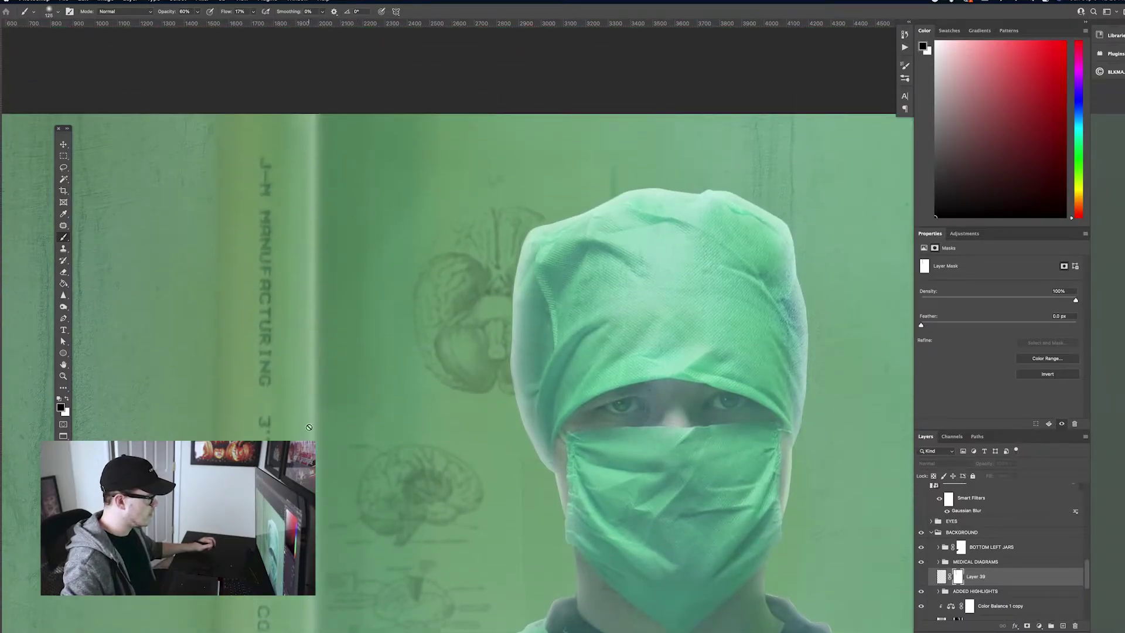
Show Layer 35 and Layer 35 copy 2 to preview the final color grade on the whole image
key("ctrl+0")
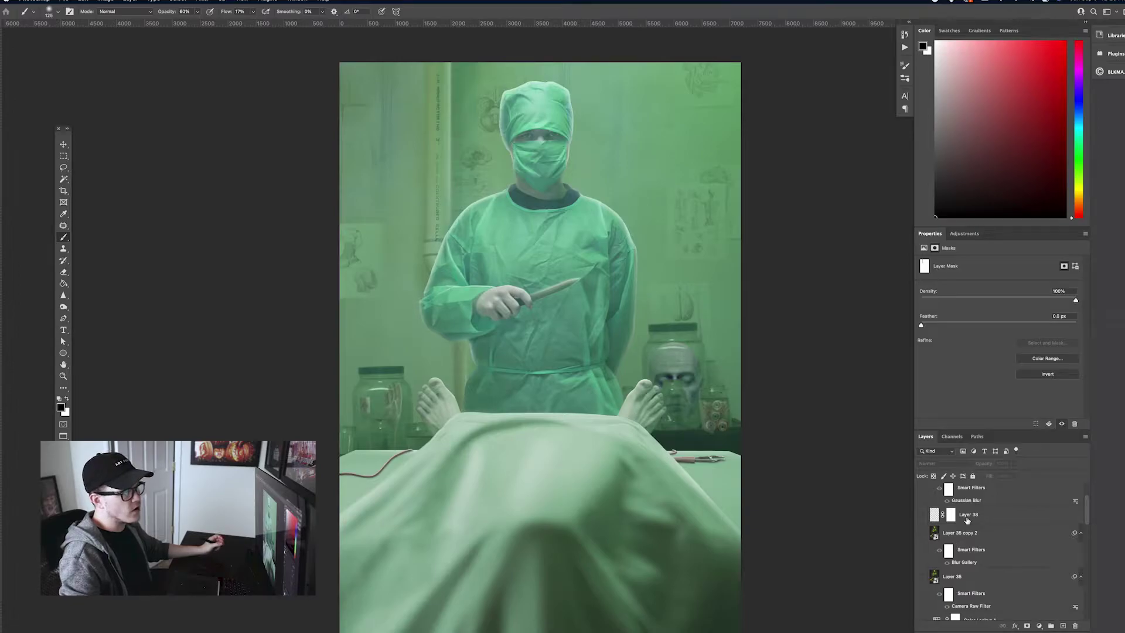
left_click_drag(921, 577, 920, 533)
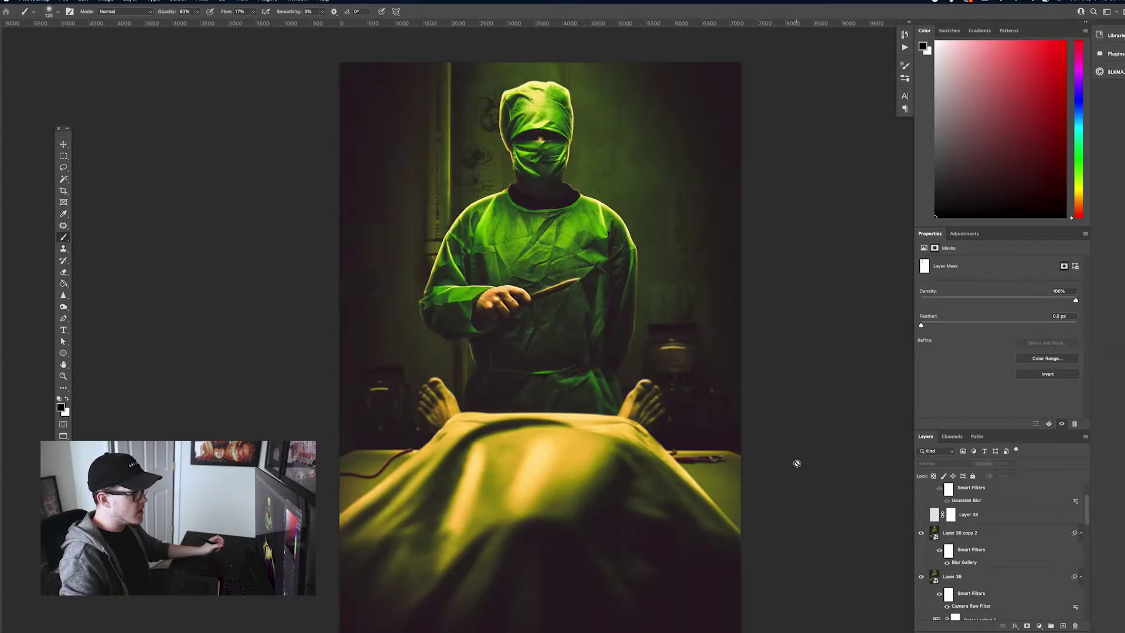
scroll(811, 448, "up", 1)
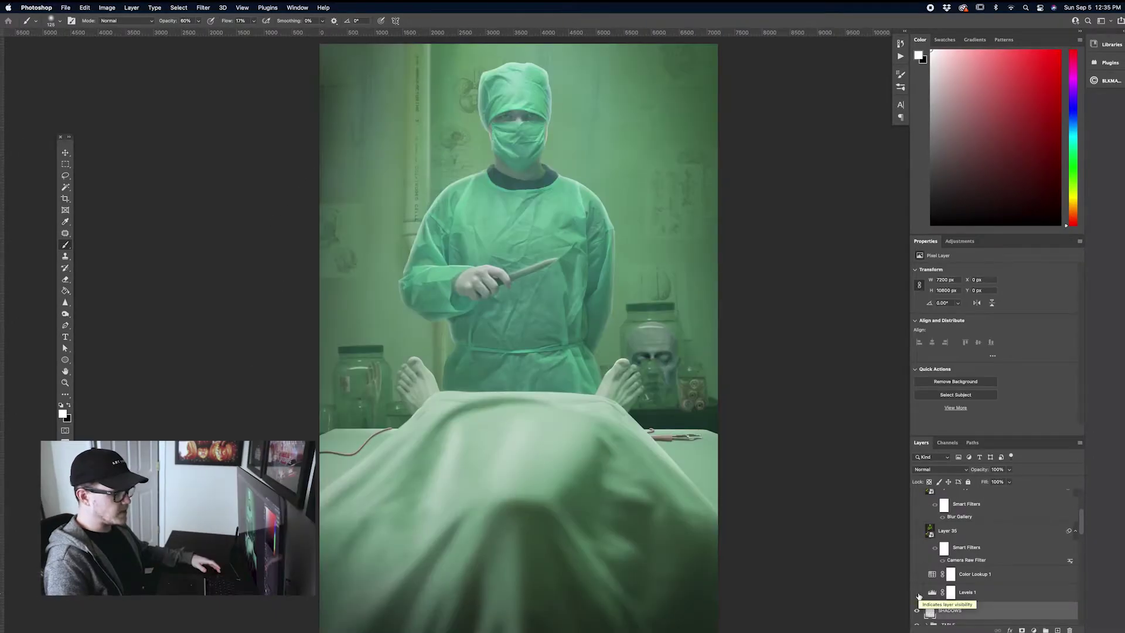
Show the Levels 1 and Color Lookup 1 adjustment layers and display the settings of each
left_click(918, 593)
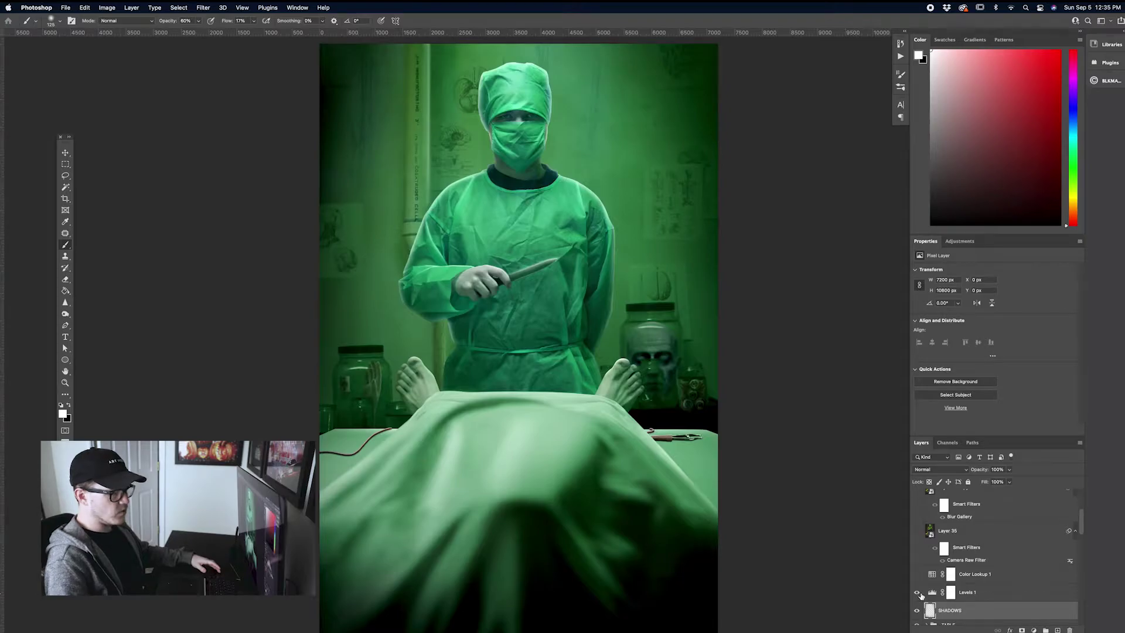
left_click(935, 593)
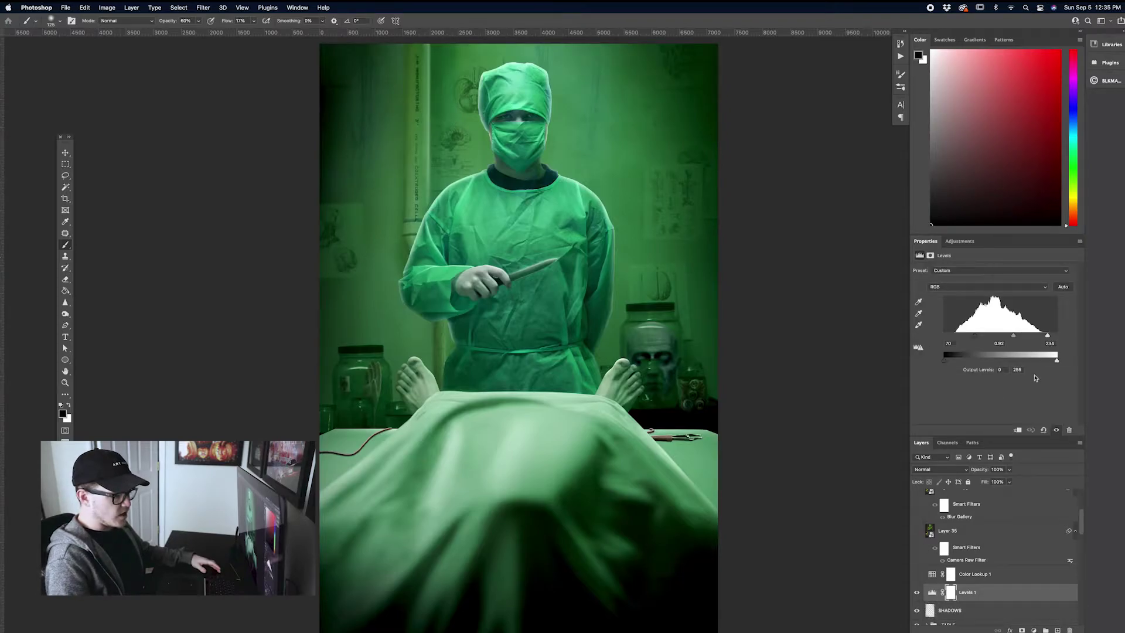
left_click(917, 576)
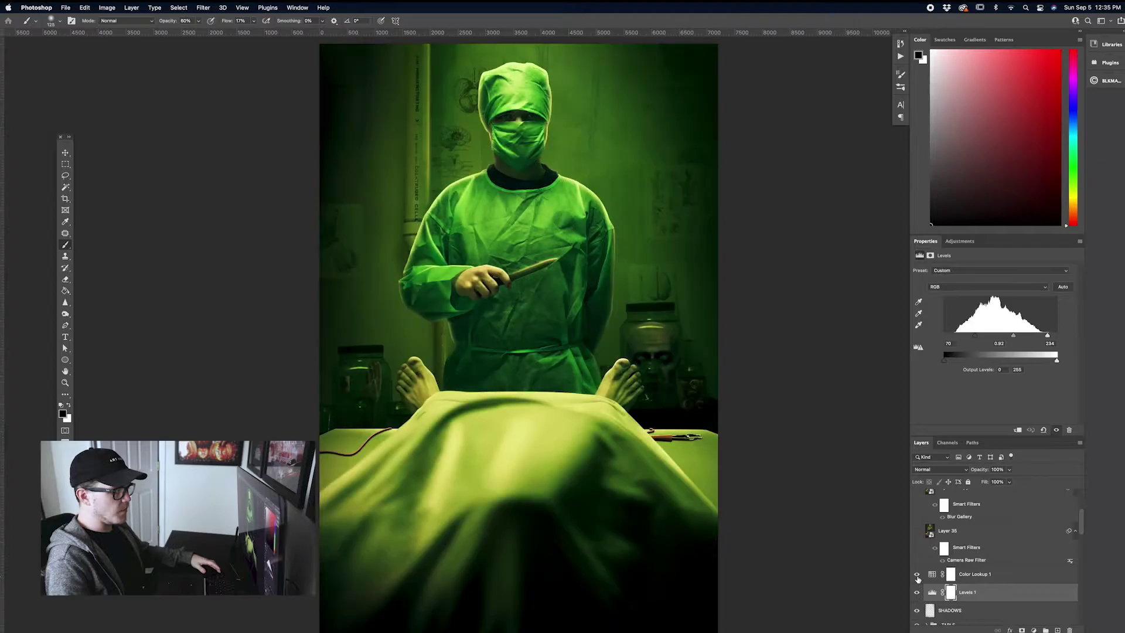
left_click(985, 575)
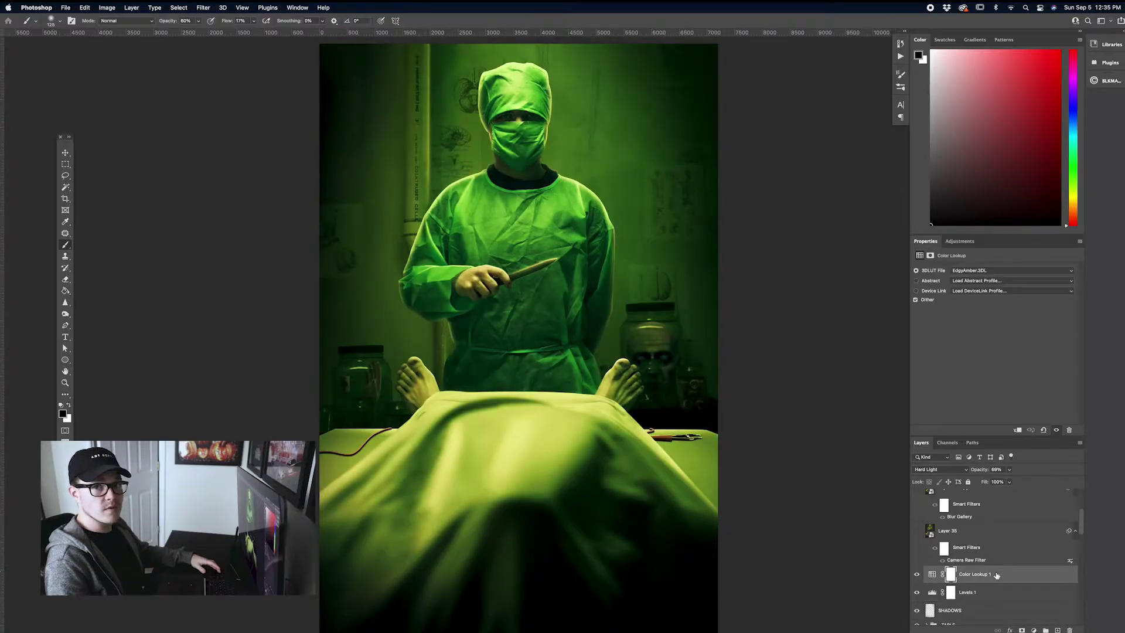
left_click(1035, 629)
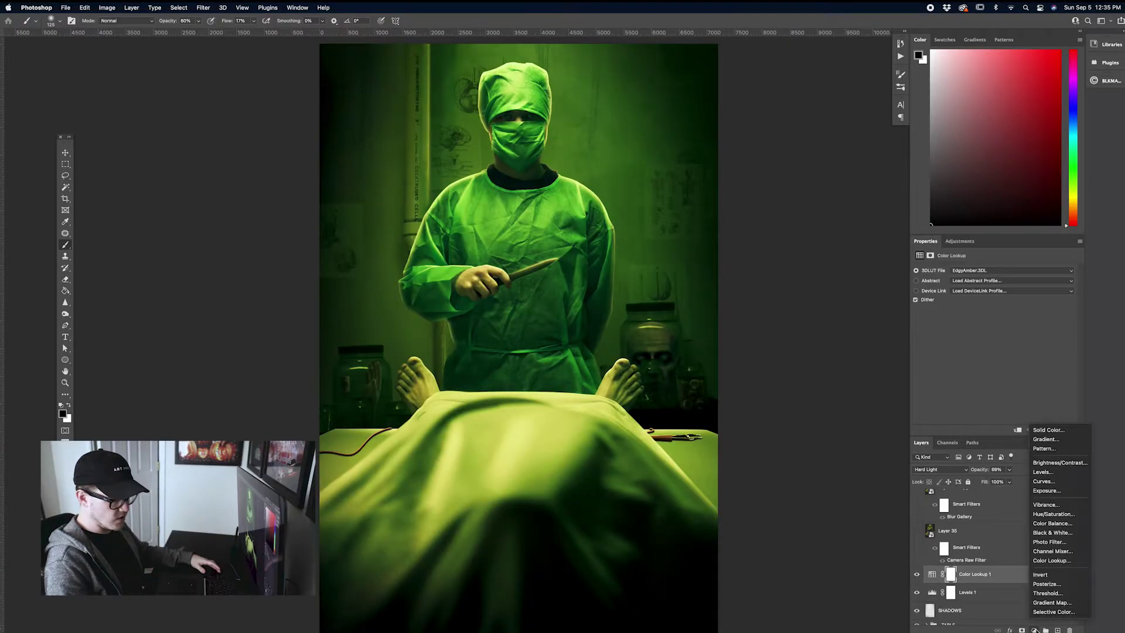
left_click(1054, 564)
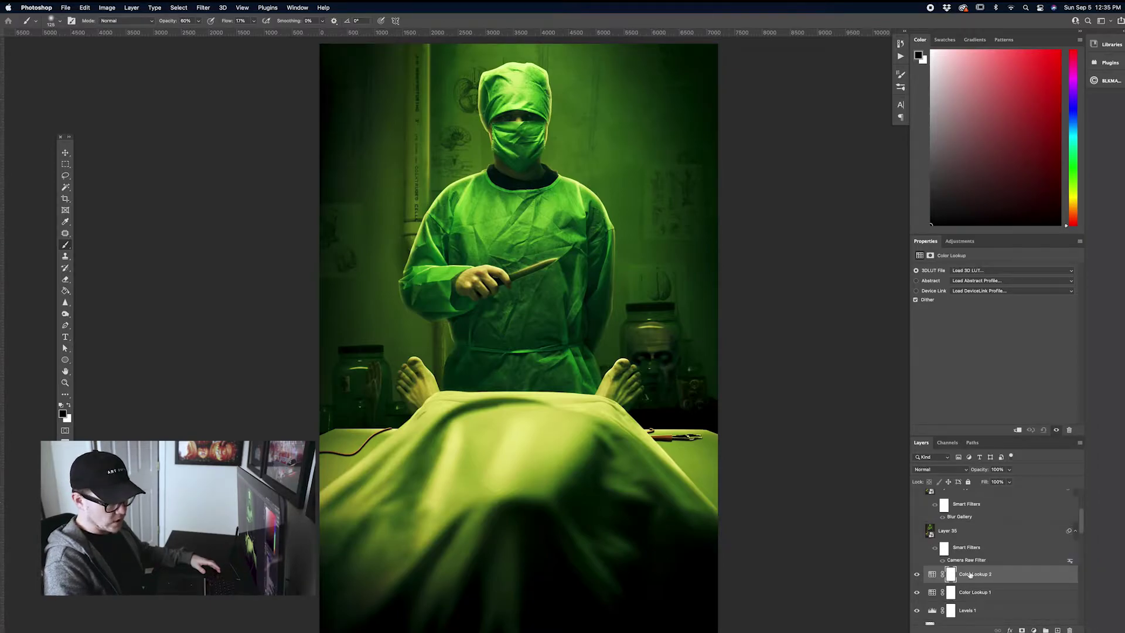
left_click(972, 271)
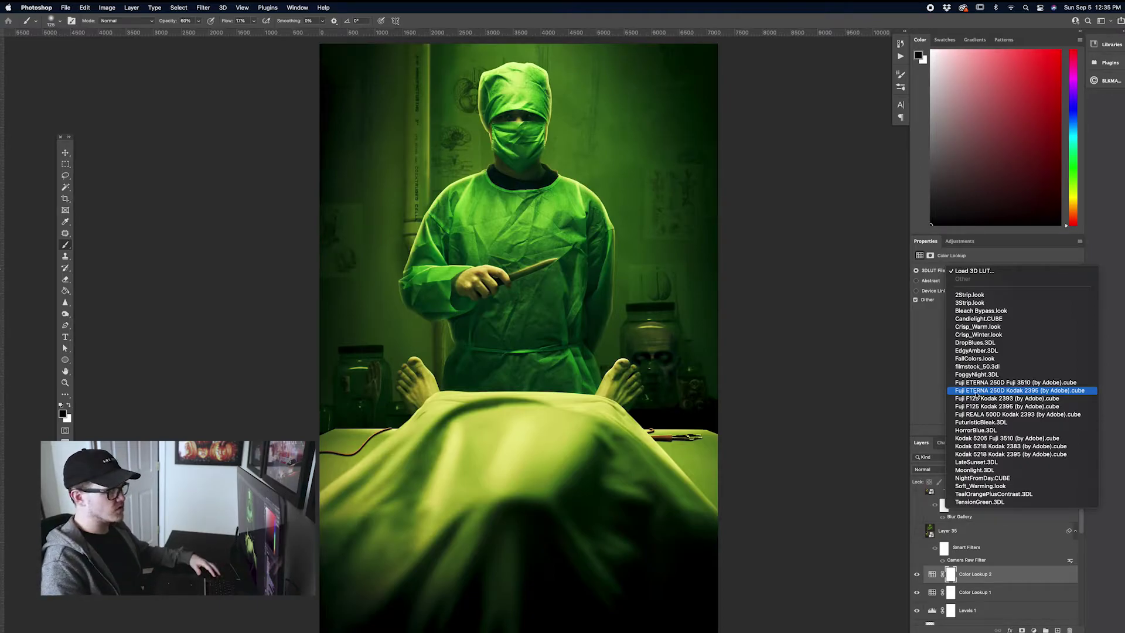
left_click(924, 365)
key("Delete")
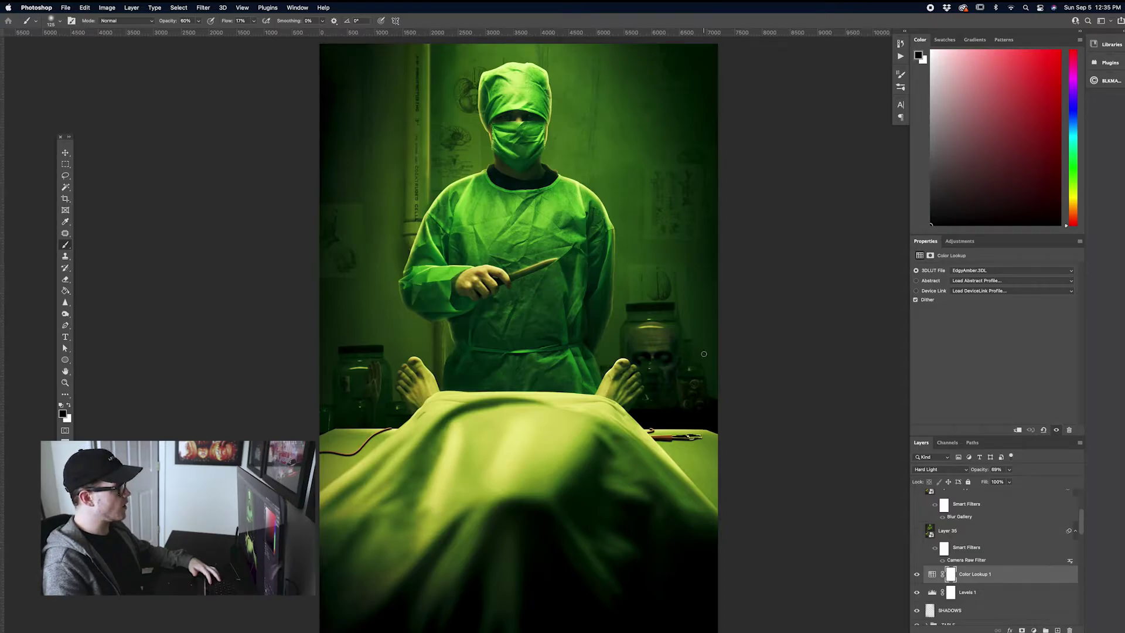
Copy the entire canvas merged and paste it as a new layer above Color Lookup 1
key("super+a")
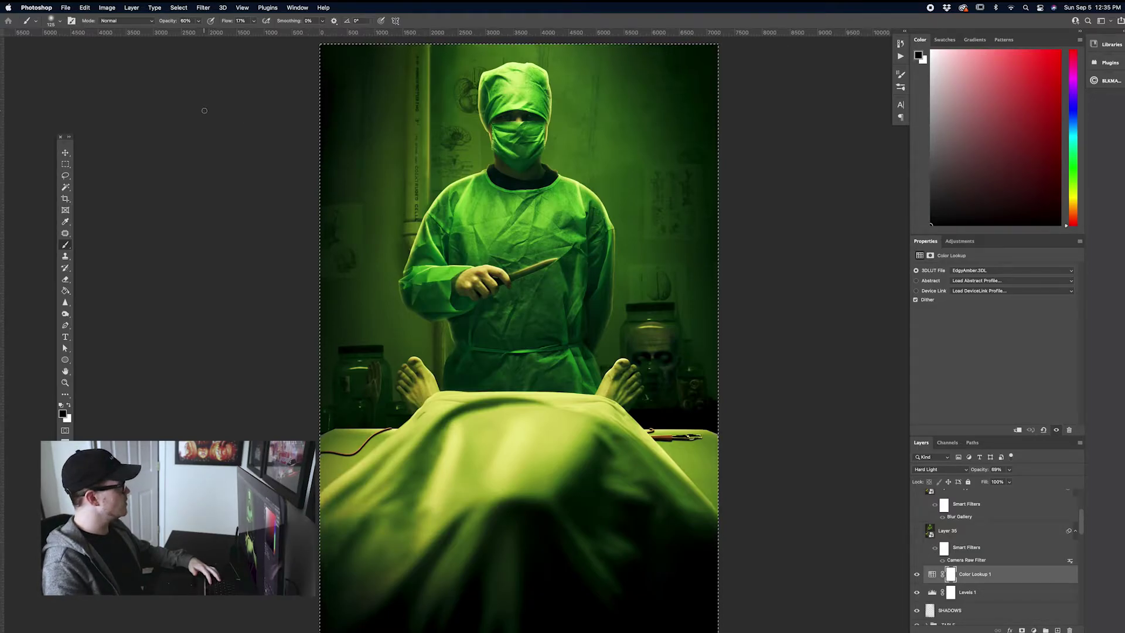
left_click(85, 8)
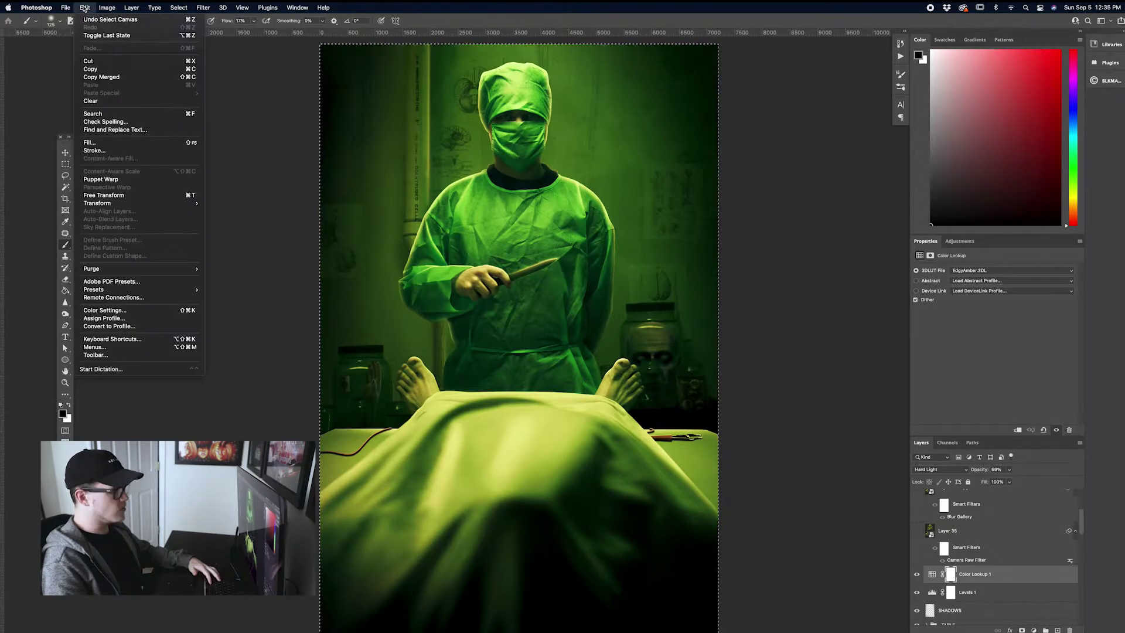
left_click(115, 70)
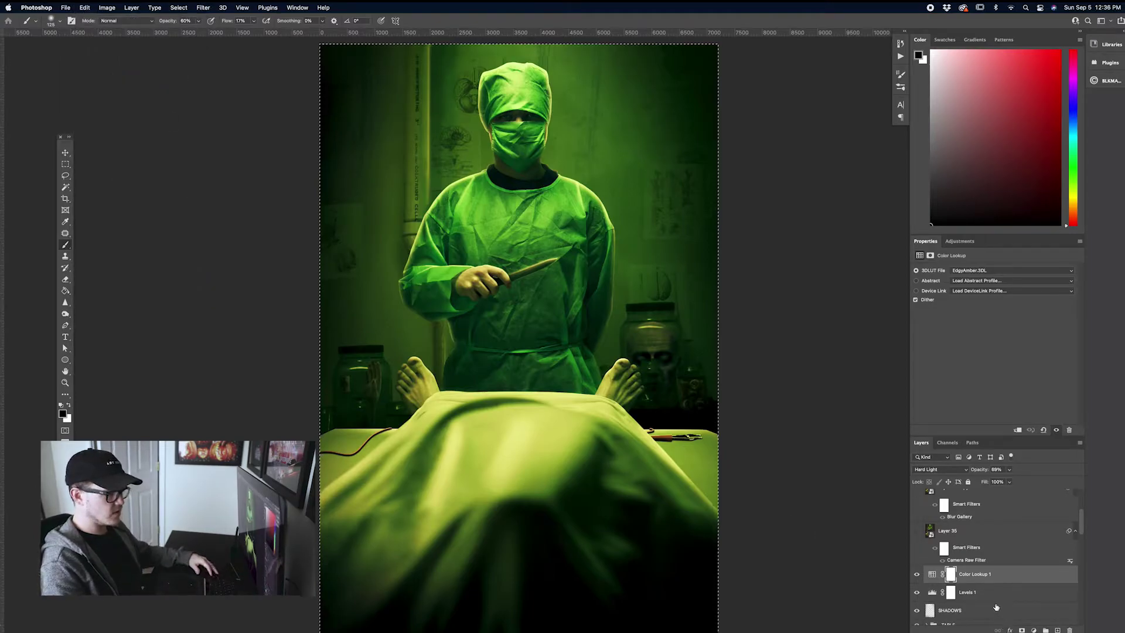
key("super+v")
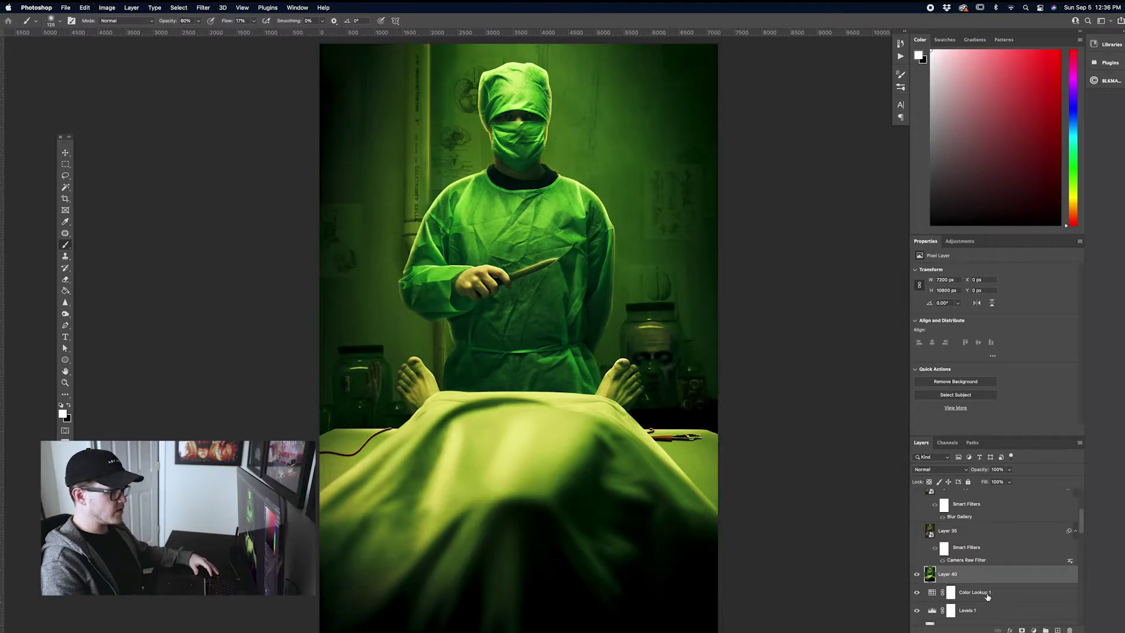
Convert Layer 40 to a smart object and open the Camera Raw Filter on it
right_click(953, 576)
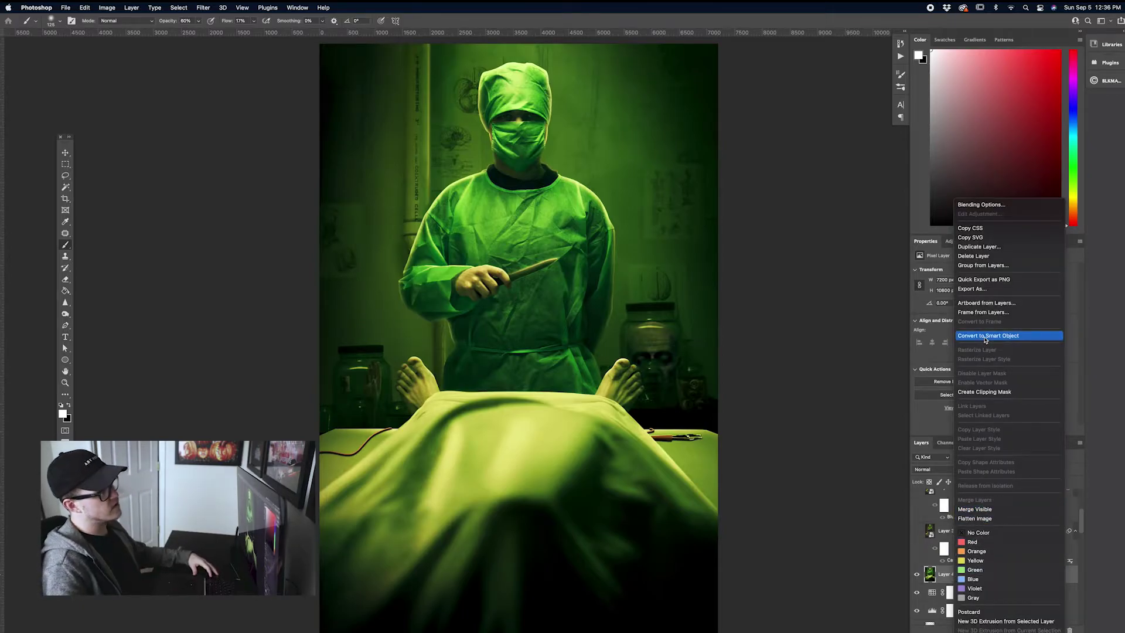
left_click(984, 336)
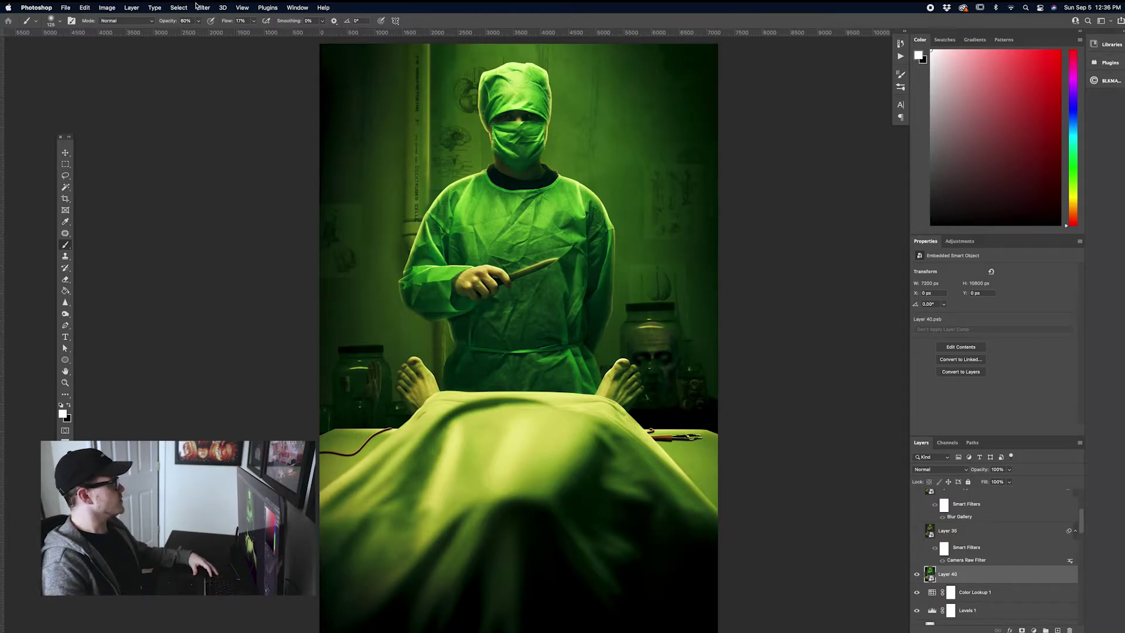
left_click(243, 10)
mouse_move(199, 10)
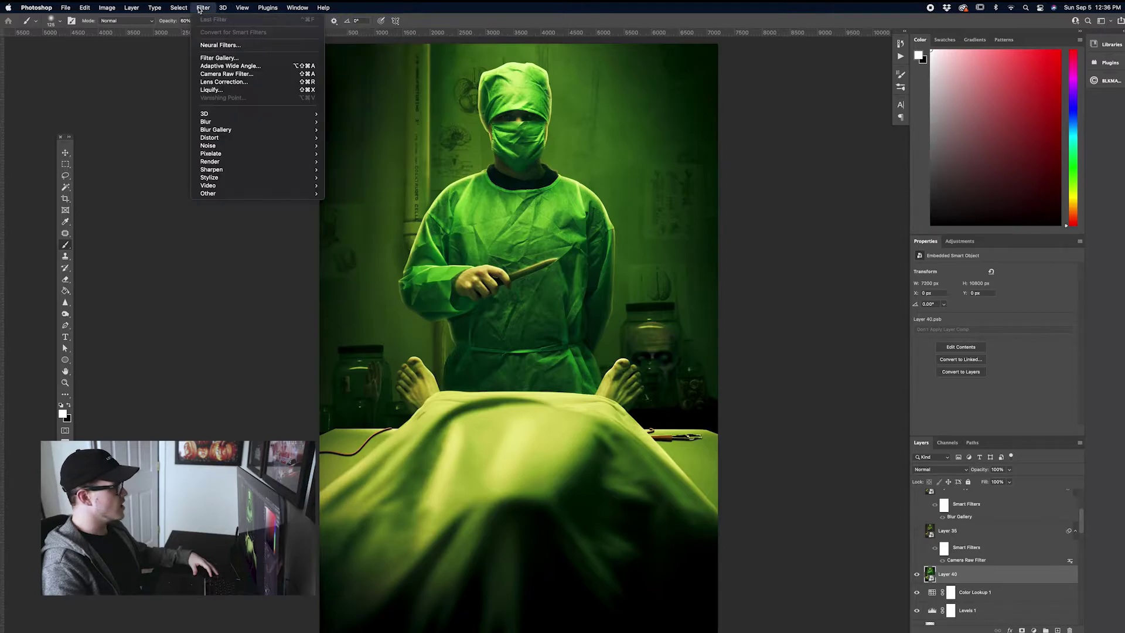
left_click(229, 73)
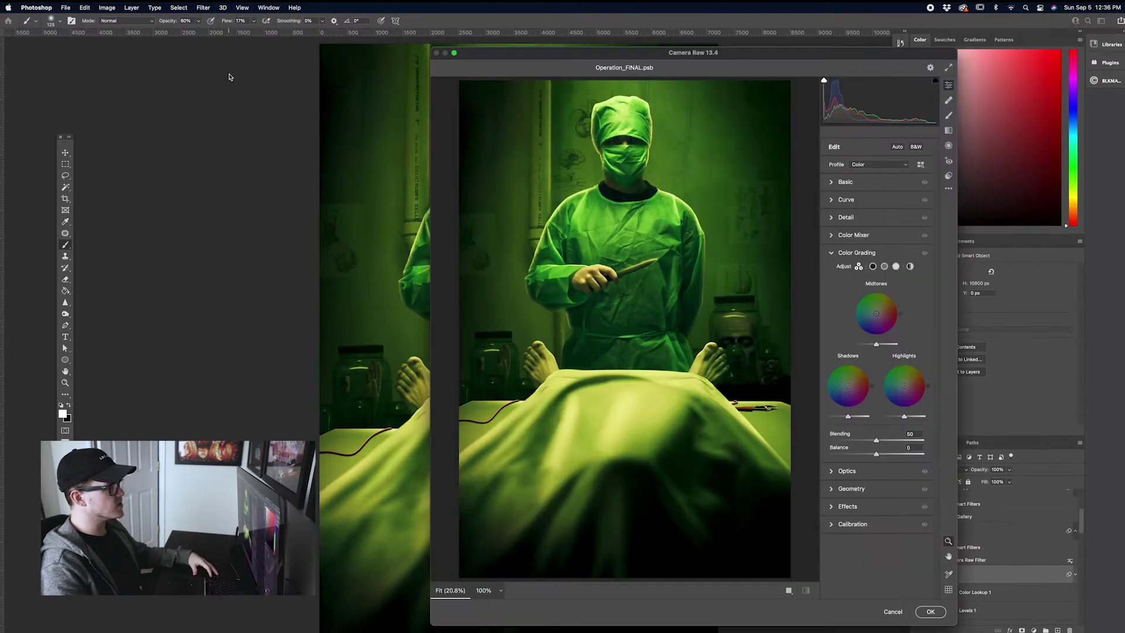
left_click_drag(694, 55, 463, 44)
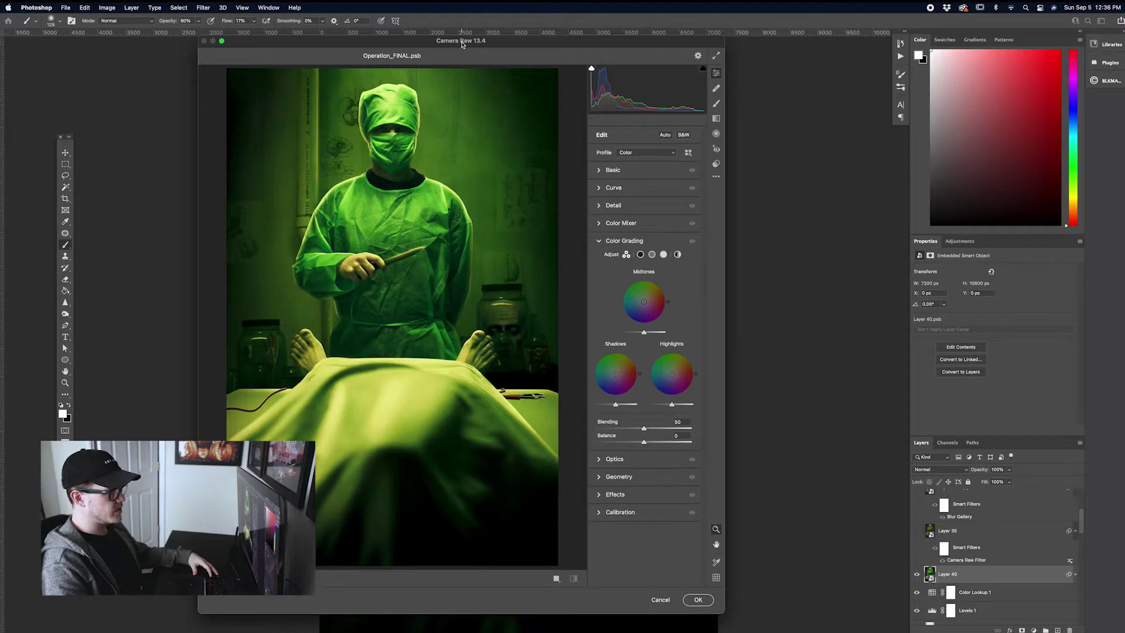
left_click_drag(724, 44, 752, 39)
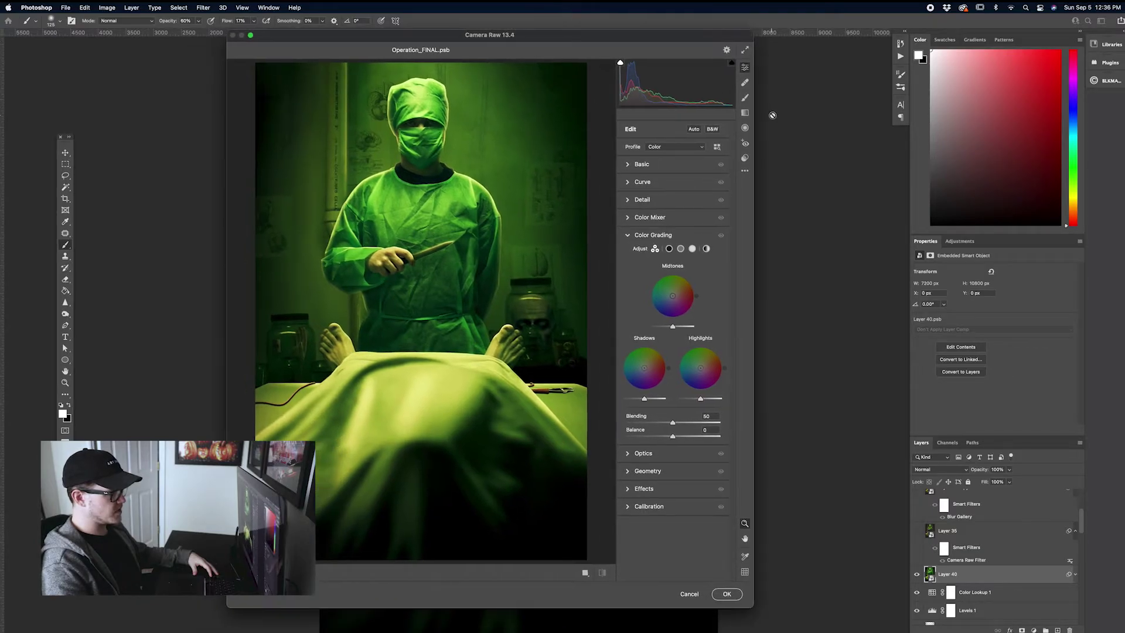
Browse the Camera Raw style presets and apply VN07 from the Style: Vintage group
left_click(745, 158)
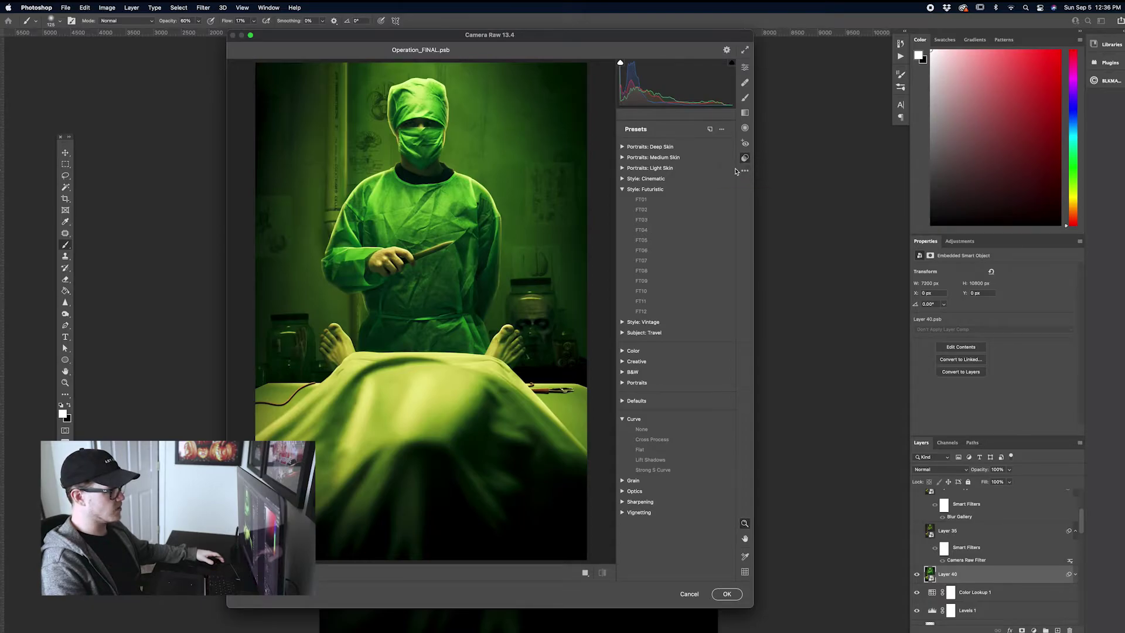
left_click(678, 200)
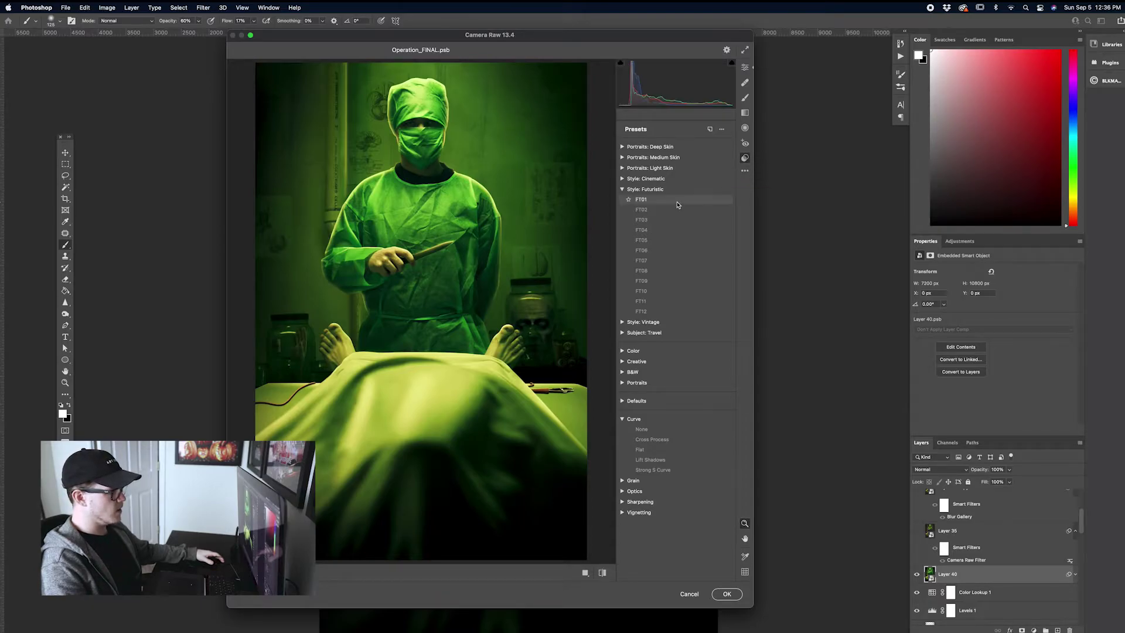
left_click(622, 189)
left_click(622, 178)
left_click(642, 190)
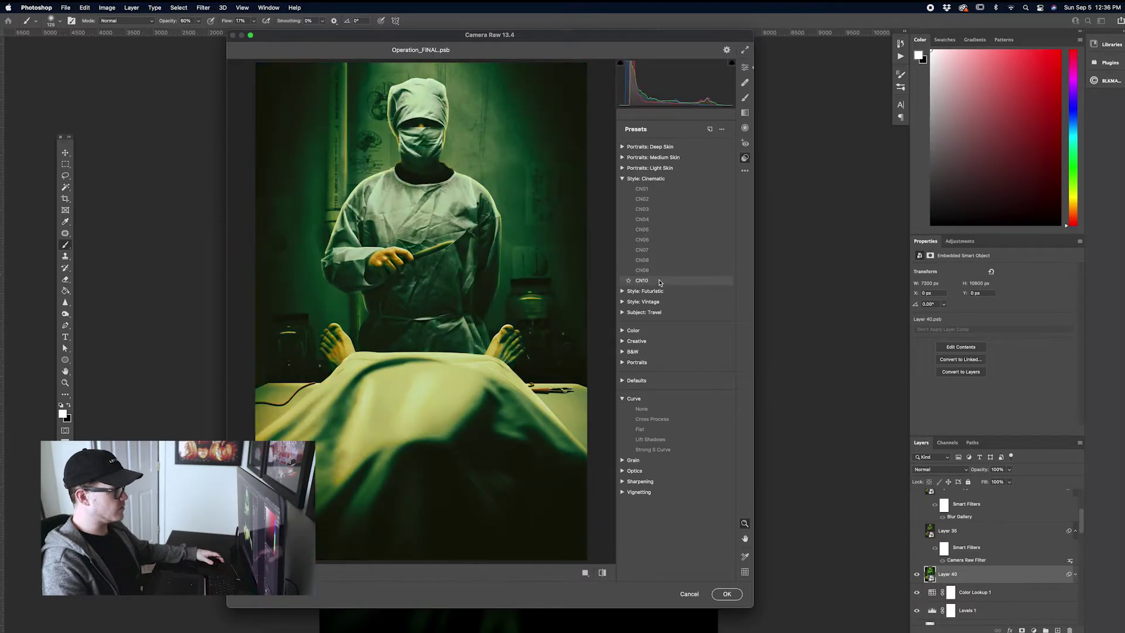
left_click(622, 178)
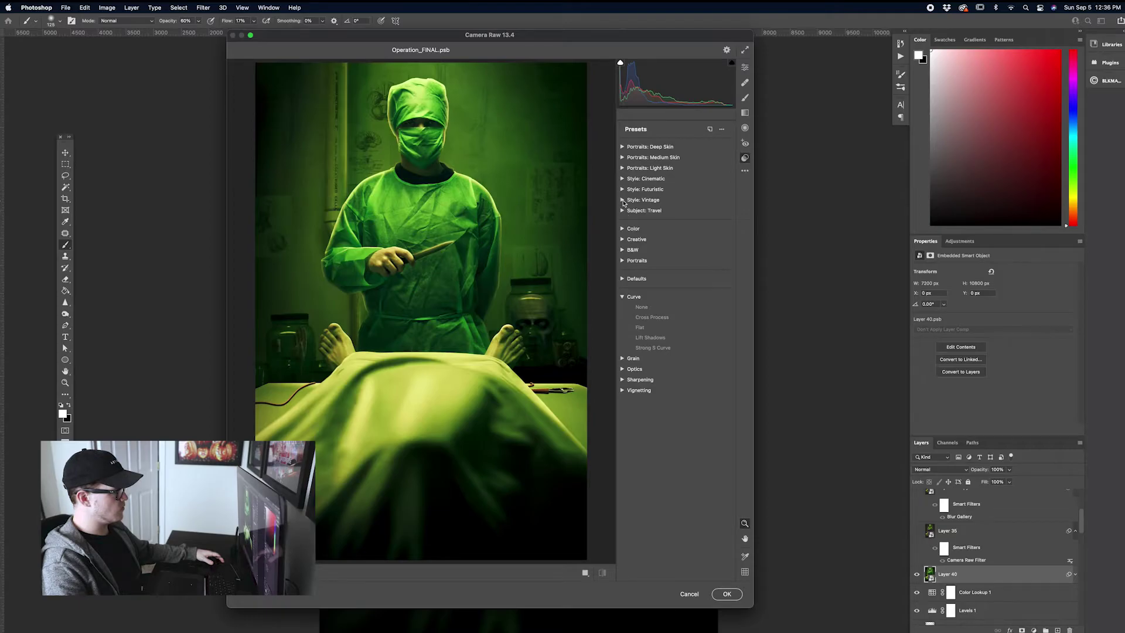
left_click(622, 201)
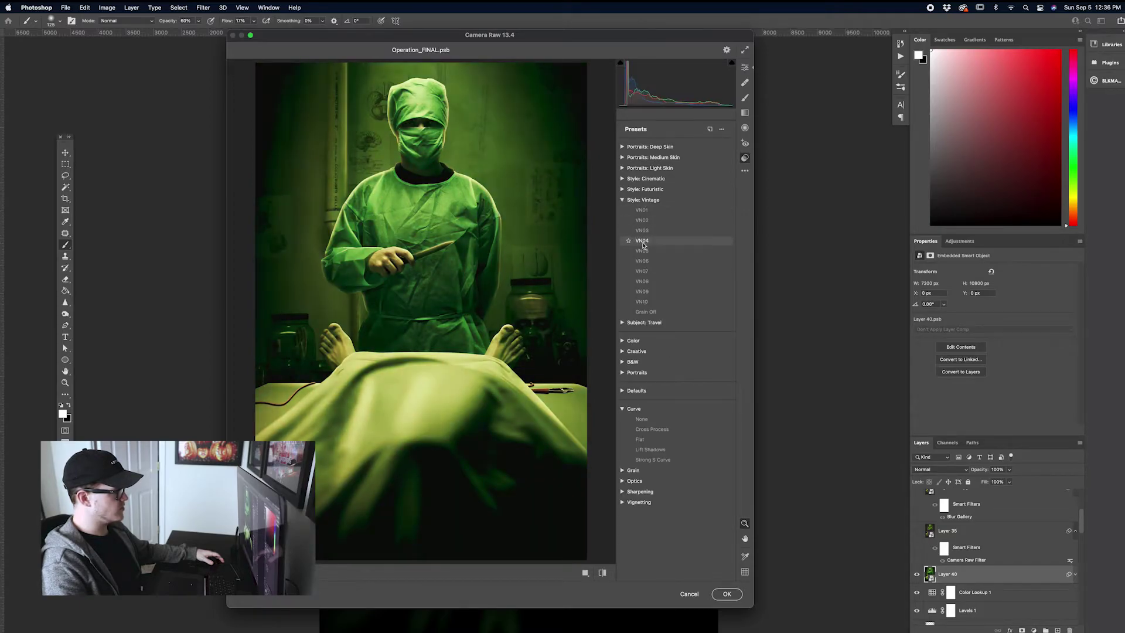
left_click(658, 272)
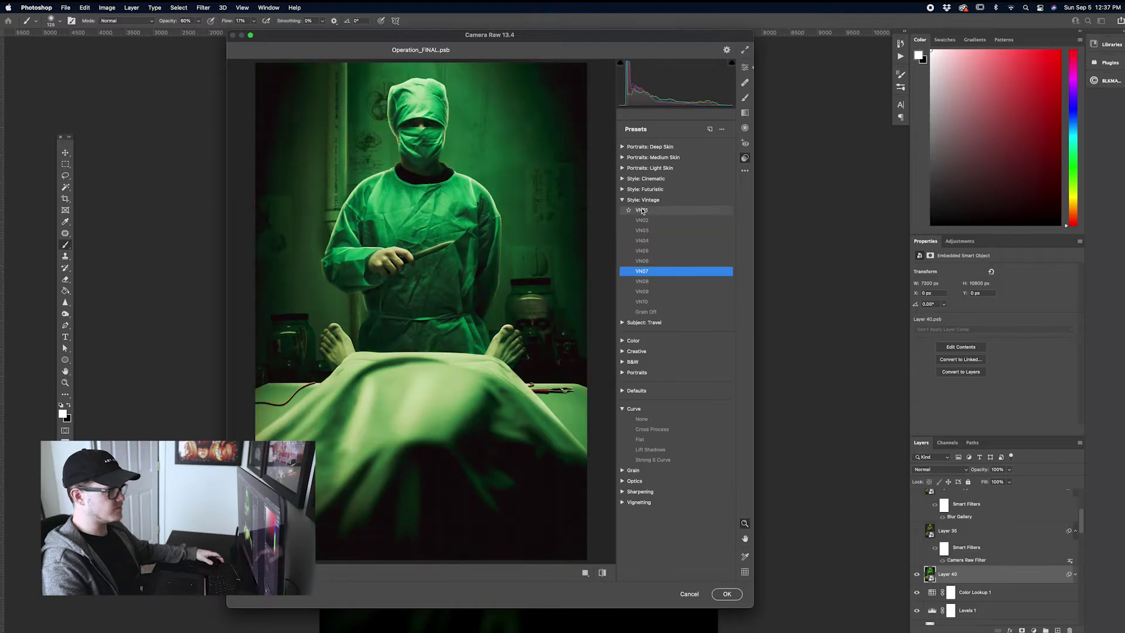
left_click(623, 200)
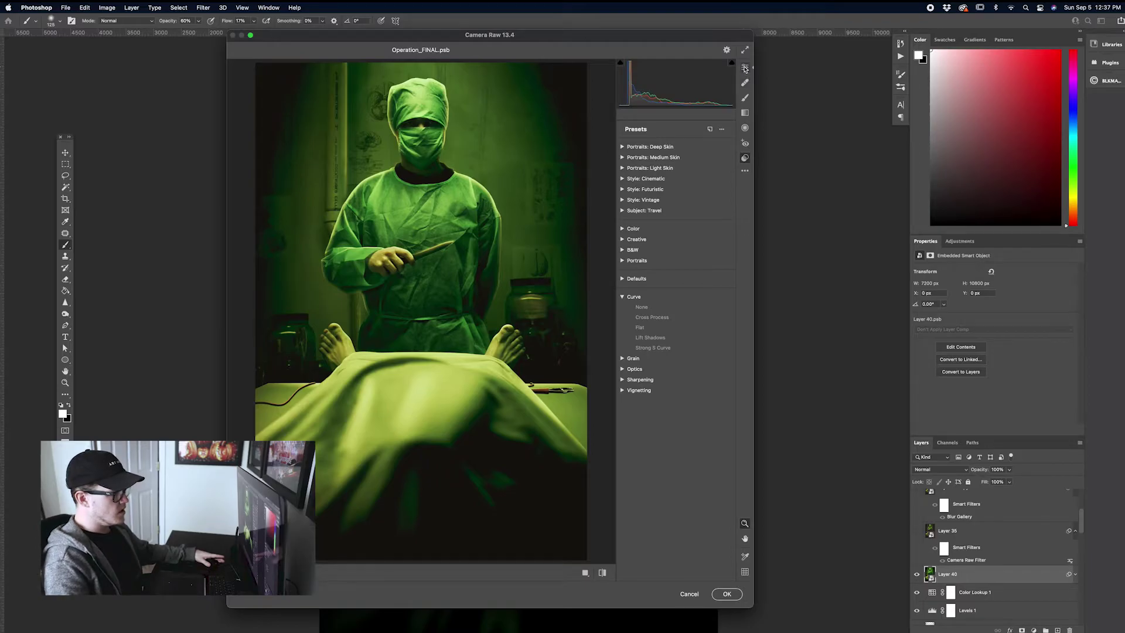
In the Basic adjustments, set Clarity to +36, Temperature to +2, Contrast to +22, Highlights to +31 and Shadows to +60
left_click(745, 67)
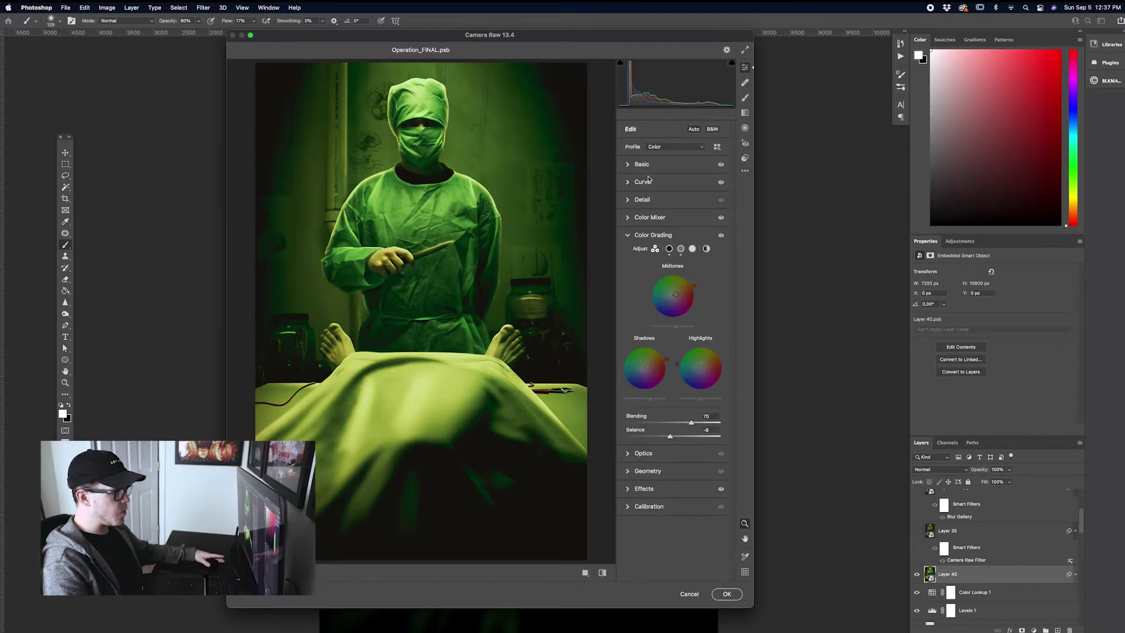
left_click(628, 165)
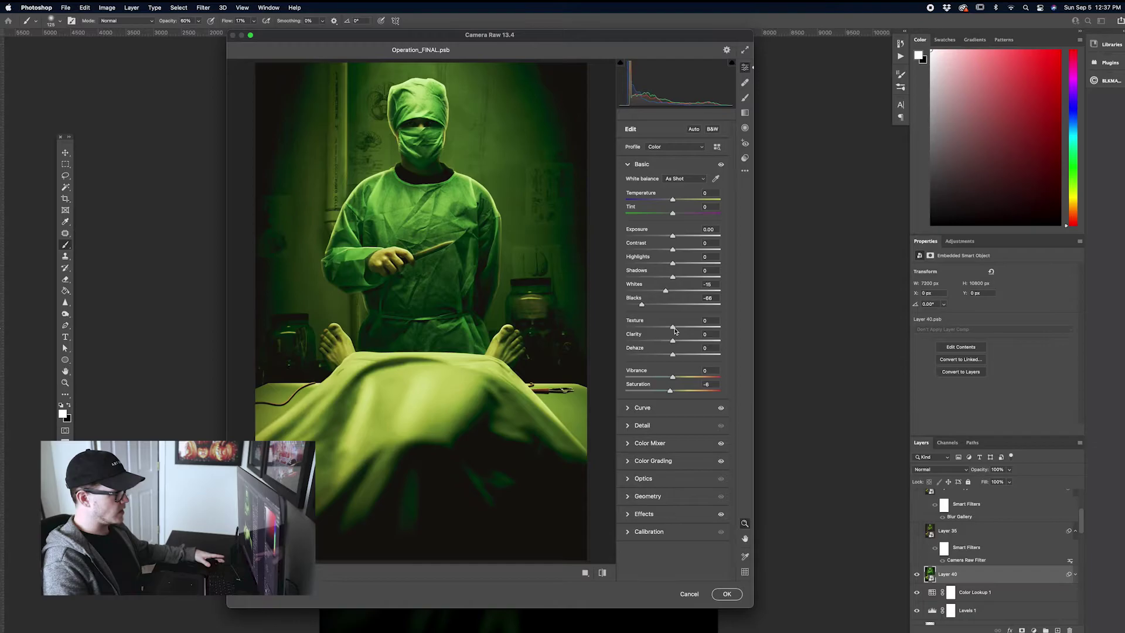
left_click_drag(673, 343, 690, 342)
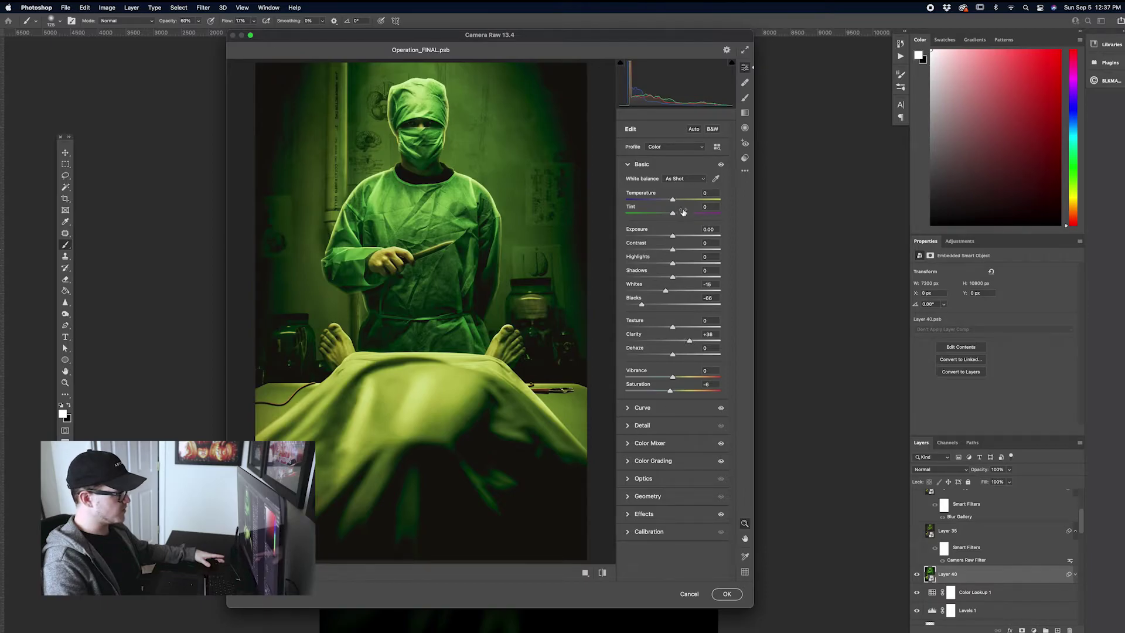
left_click_drag(675, 203, 669, 203)
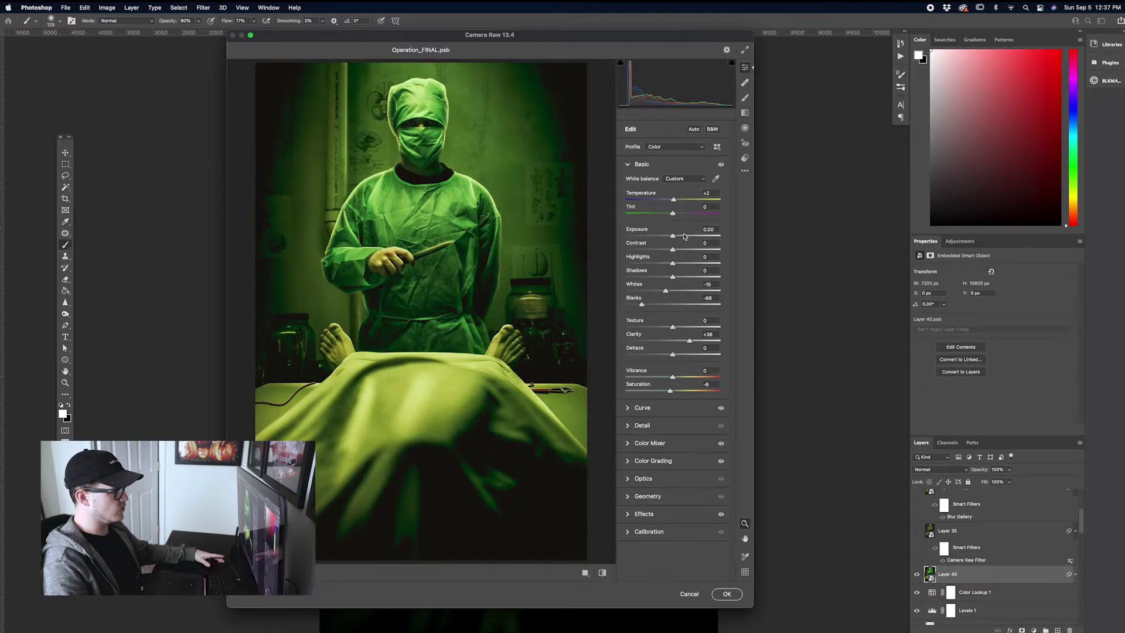
left_click_drag(673, 251, 700, 278)
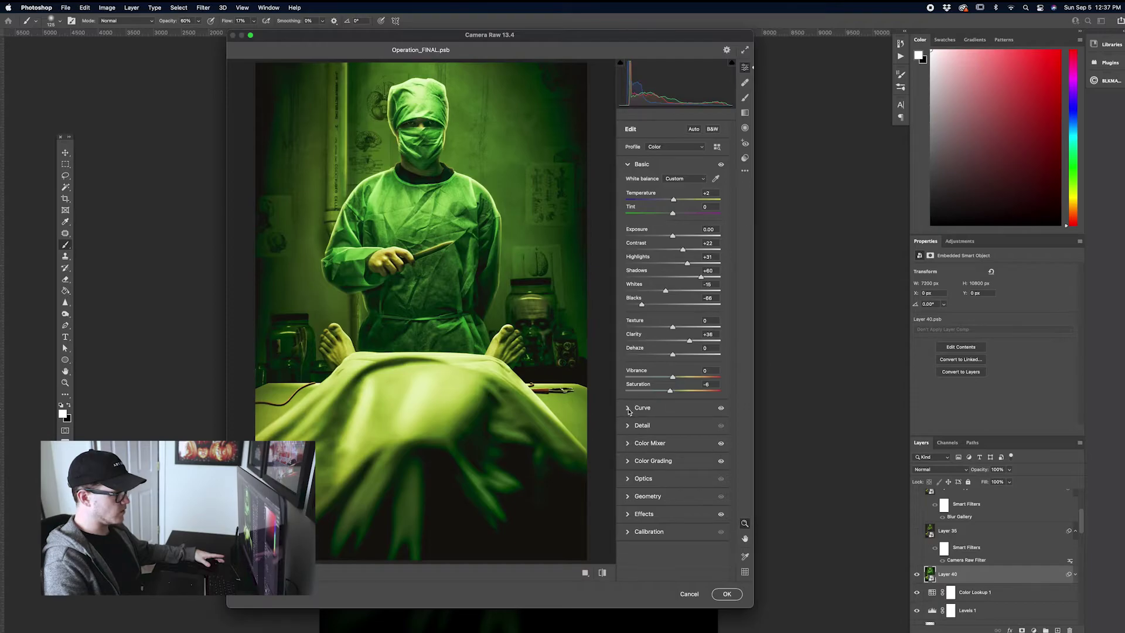
Set the Color Mixer's Greens luminance to -17 and Yellows saturation to +35
left_click(629, 447)
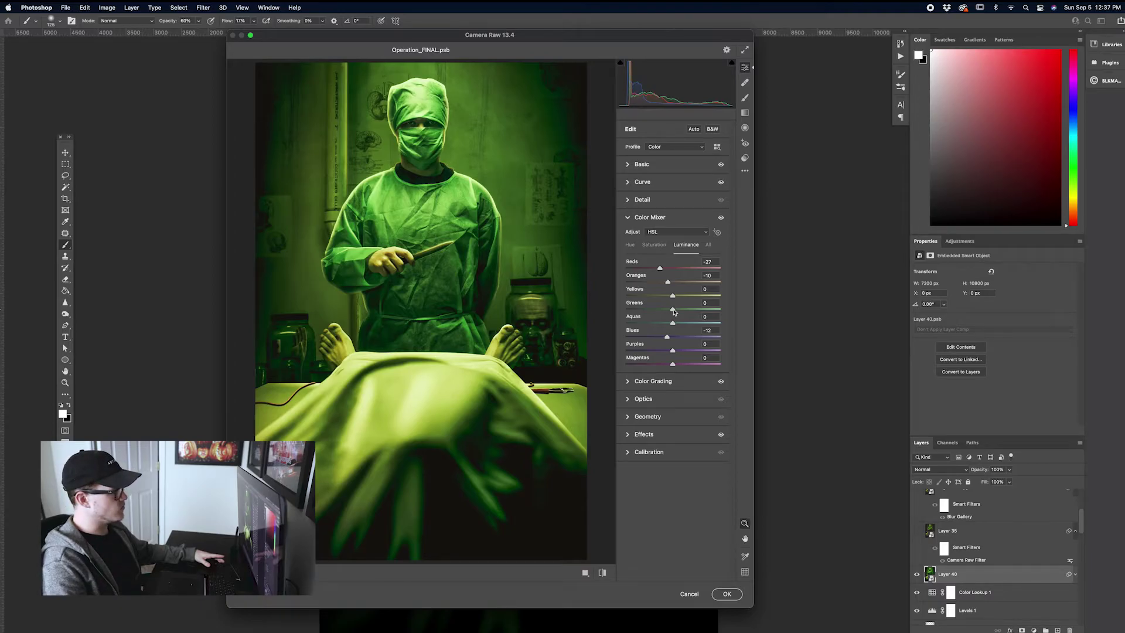
left_click_drag(674, 312, 695, 299)
left_click(651, 246)
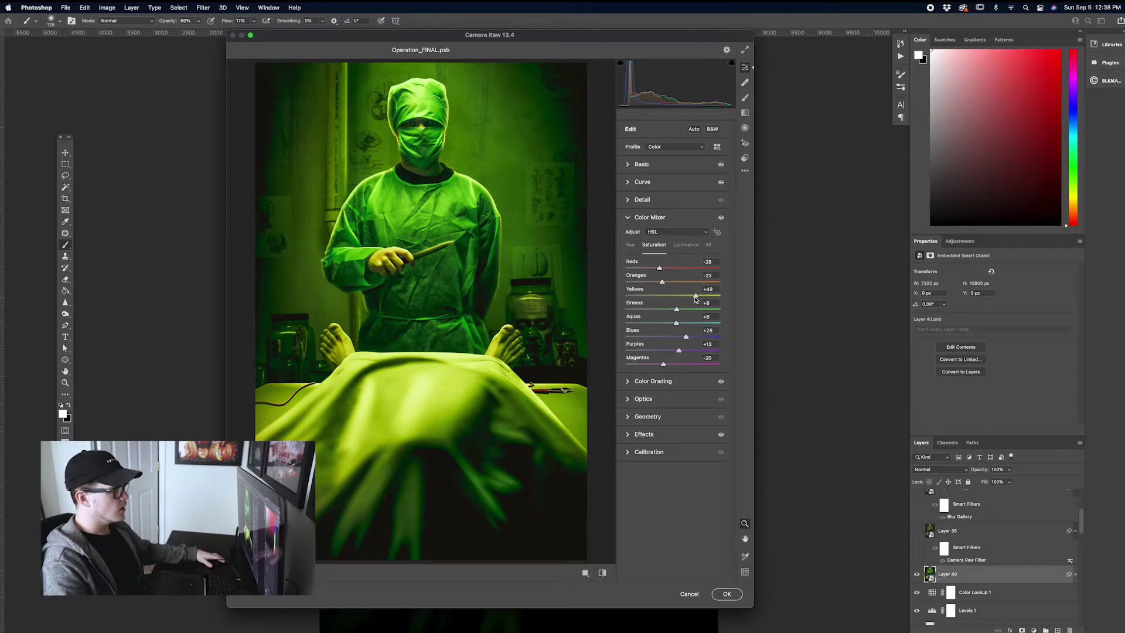
left_click_drag(695, 299, 688, 299)
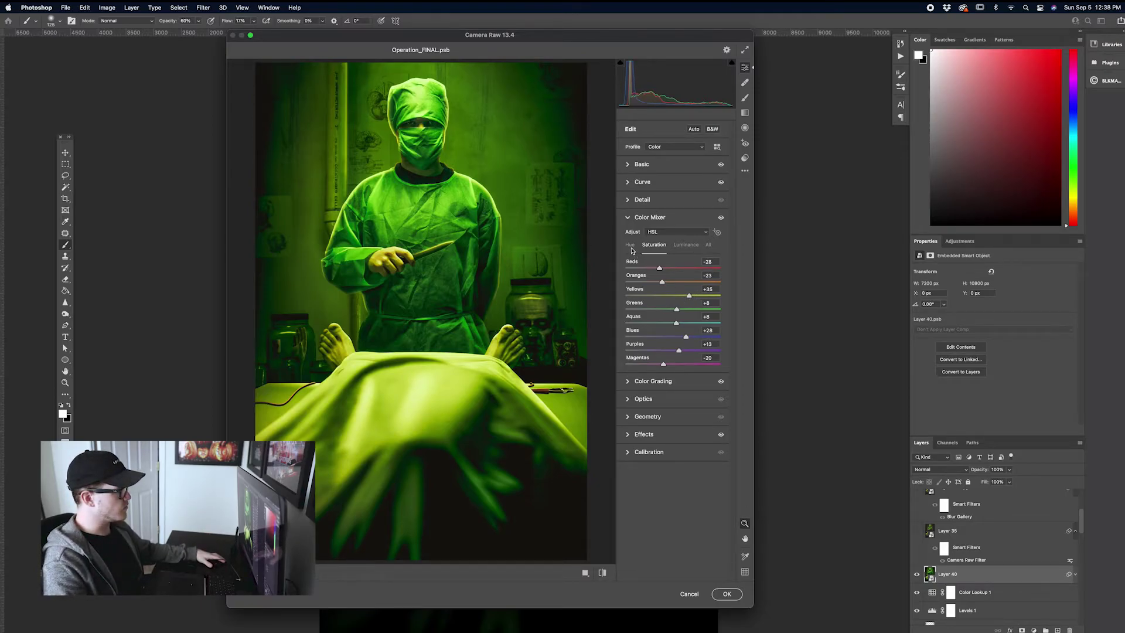
Set the Color Mixer's Greens hue to +3 and refine the Greens luminance to -14
left_click(630, 246)
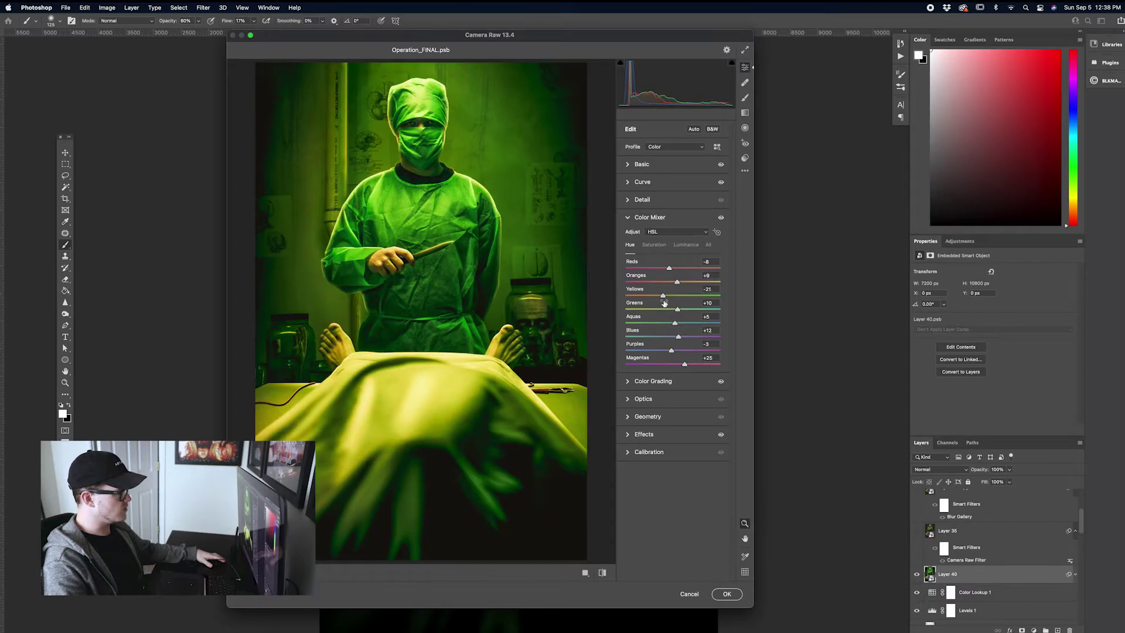
mouse_move(678, 312)
left_mouse_down()
mouse_move(657, 311)
mouse_move(671, 311)
left_mouse_up()
left_click(684, 245)
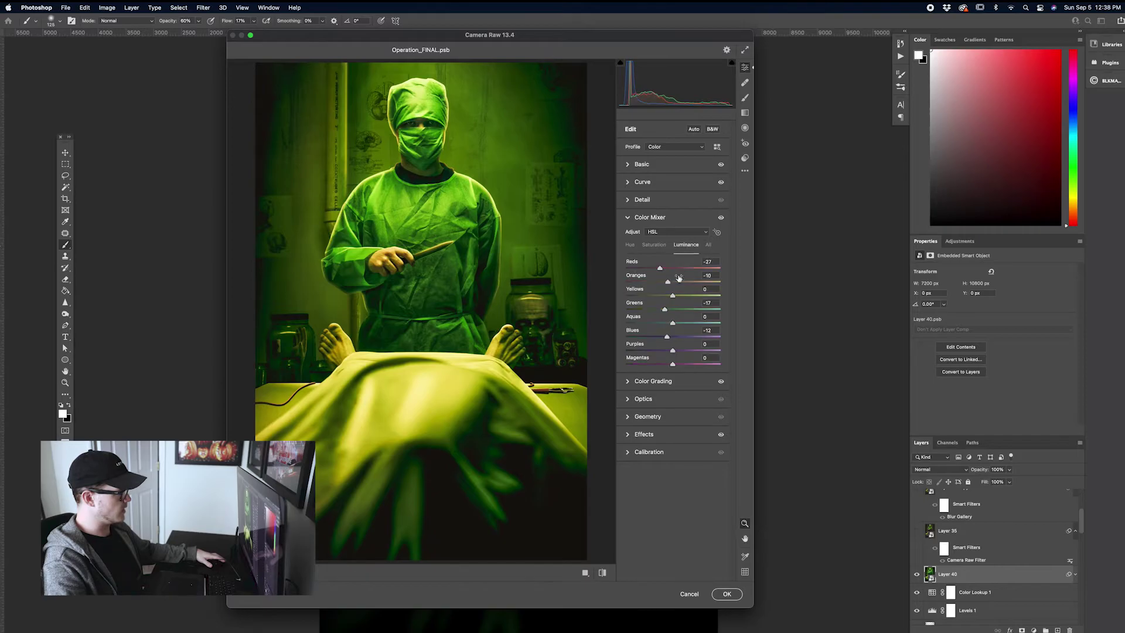
mouse_move(667, 309)
left_mouse_down()
mouse_move(656, 310)
mouse_move(669, 311)
left_mouse_up()
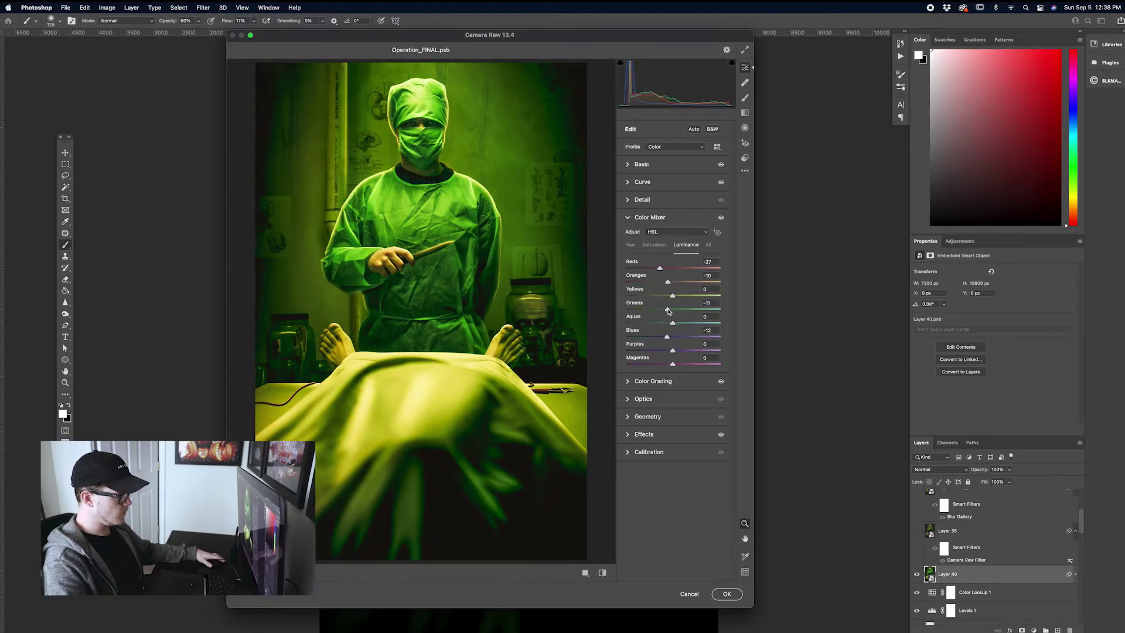
Color grade the shadows toward magenta, midtones toward teal and highlights toward pink, with Blending at 81
left_click(628, 381)
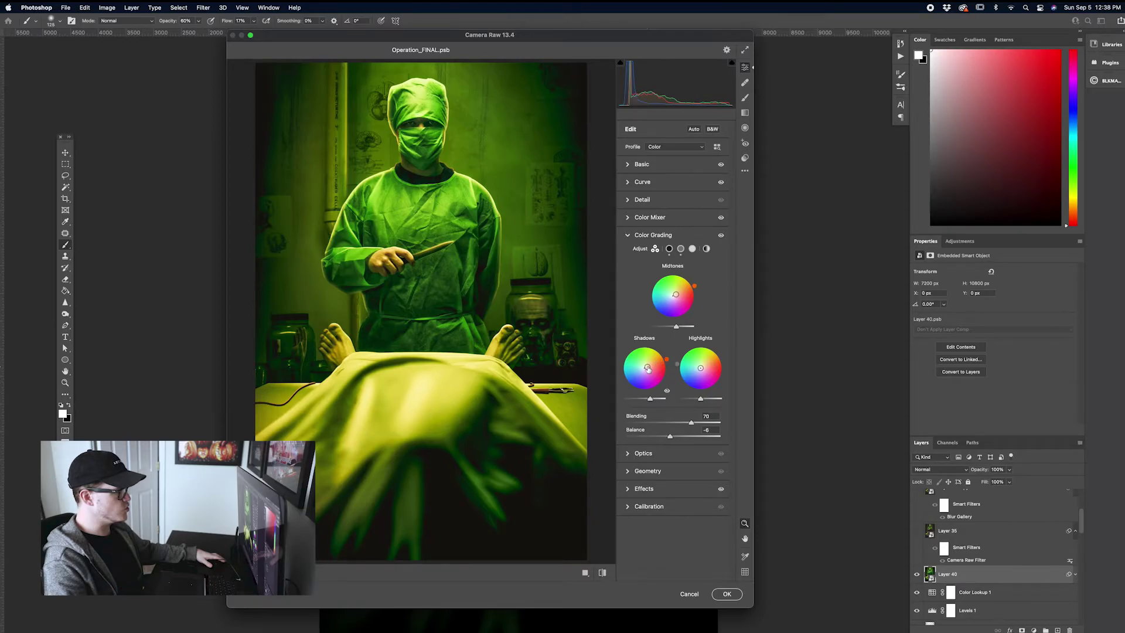
left_click_drag(670, 364, 699, 367)
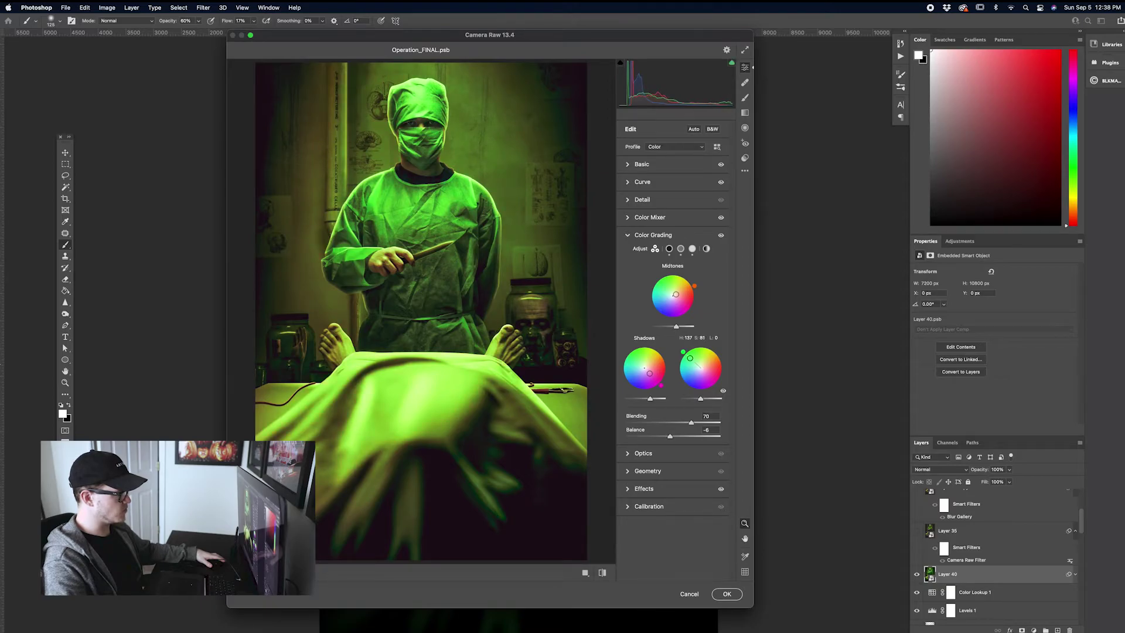
mouse_move(689, 357)
left_mouse_down()
mouse_move(700, 367)
mouse_move(681, 355)
left_mouse_up()
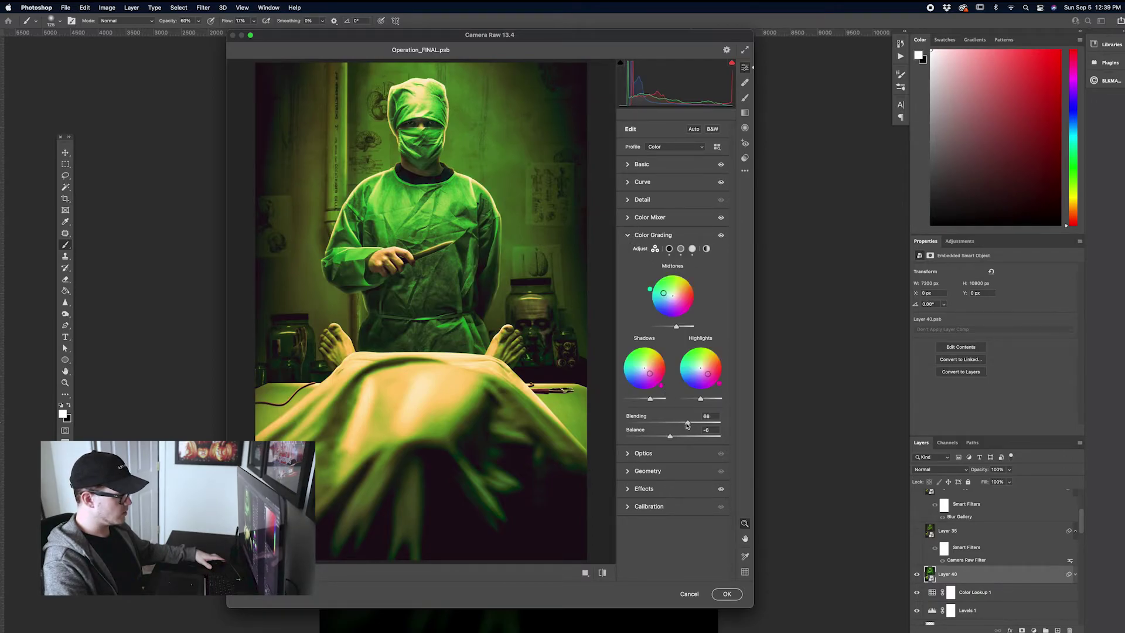
mouse_move(687, 425)
left_mouse_down()
mouse_move(654, 425)
mouse_move(691, 426)
left_mouse_up()
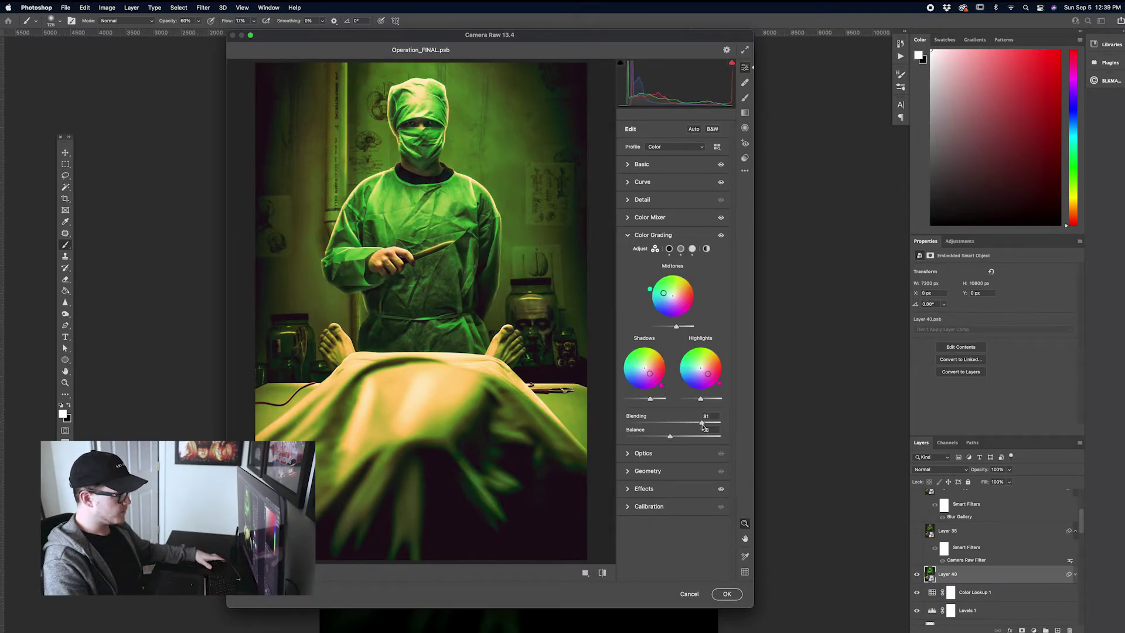
left_click(627, 236)
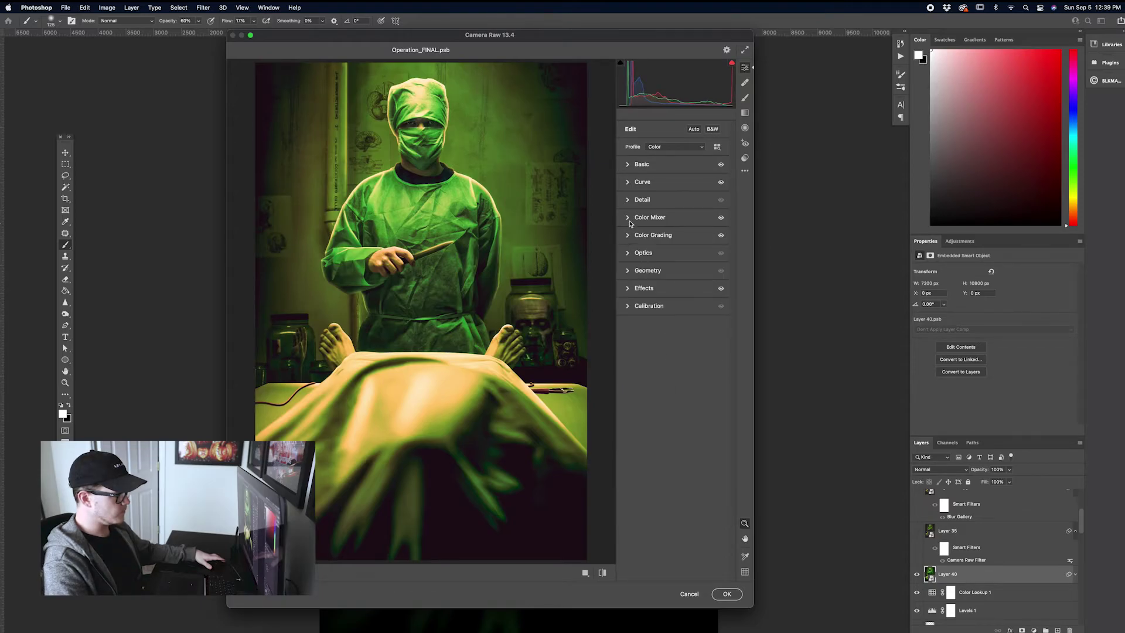
Raise the Greens hue in the Color Mixer and set the Greens saturation to -5
left_click(628, 217)
left_click(630, 244)
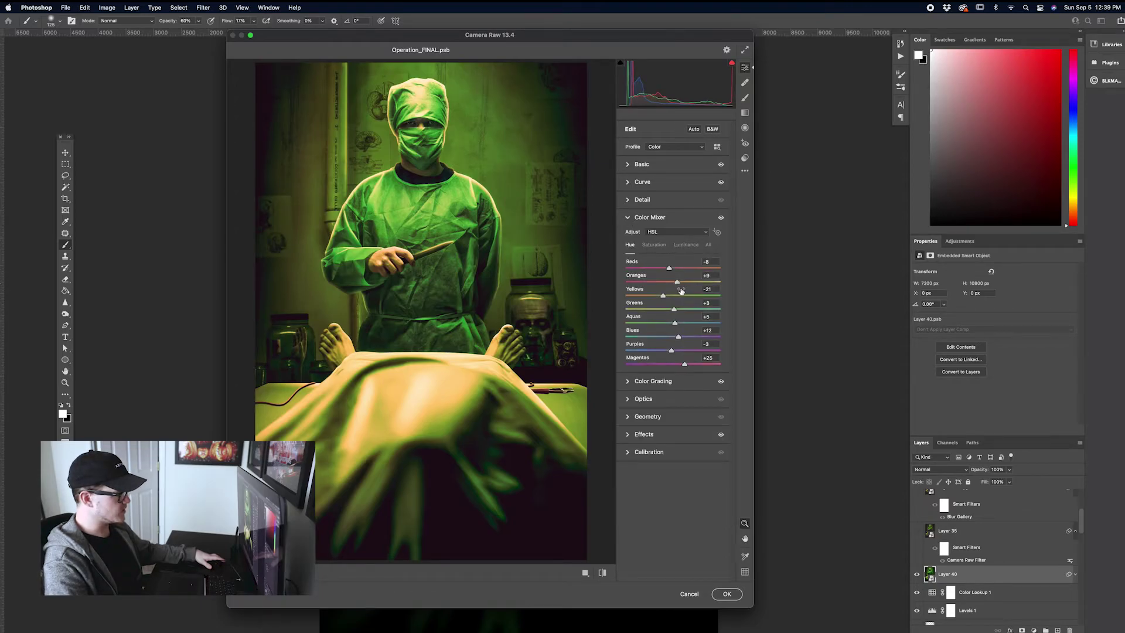
left_click_drag(674, 311, 681, 312)
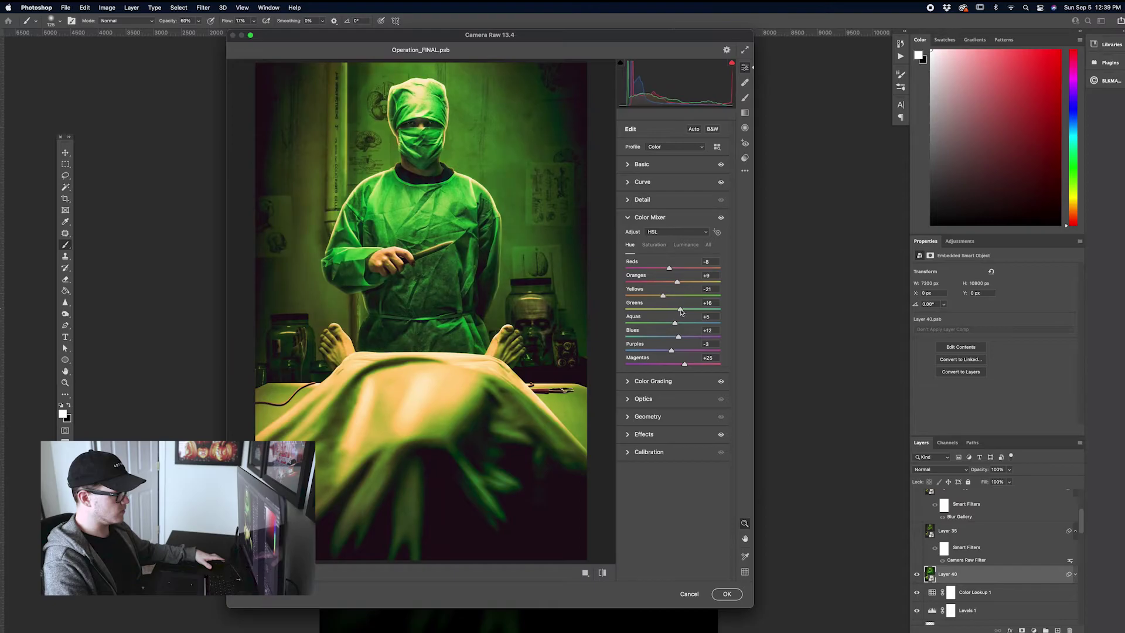
left_click(654, 245)
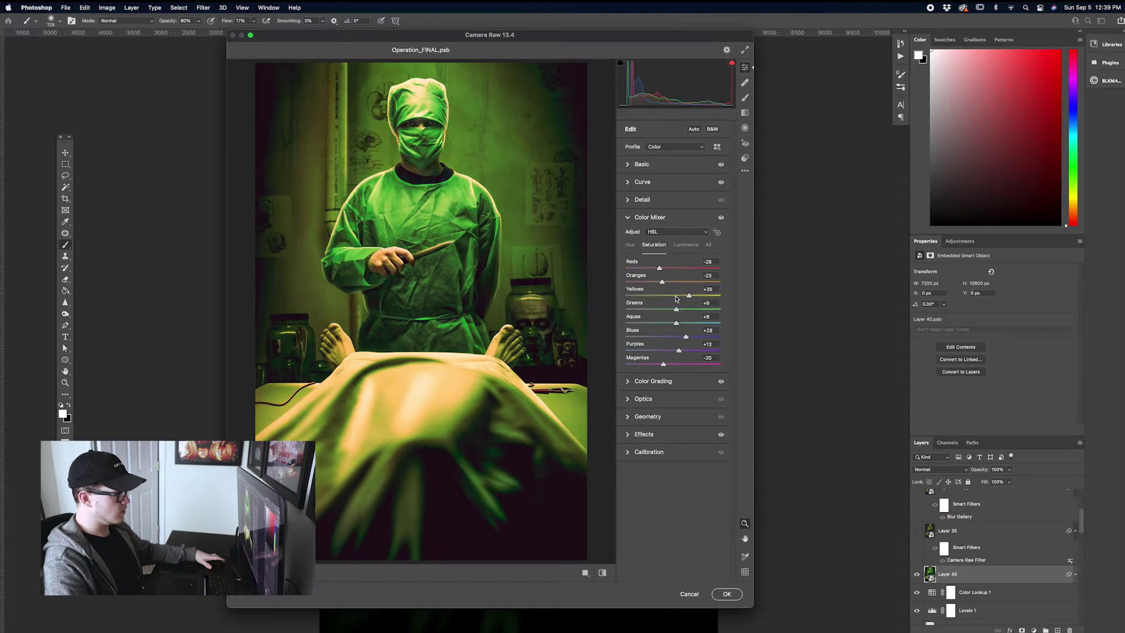
left_click(628, 218)
Raise the red curve's darker midtones and lift the green curve's midtone point to input 103, output 116
left_click(627, 199)
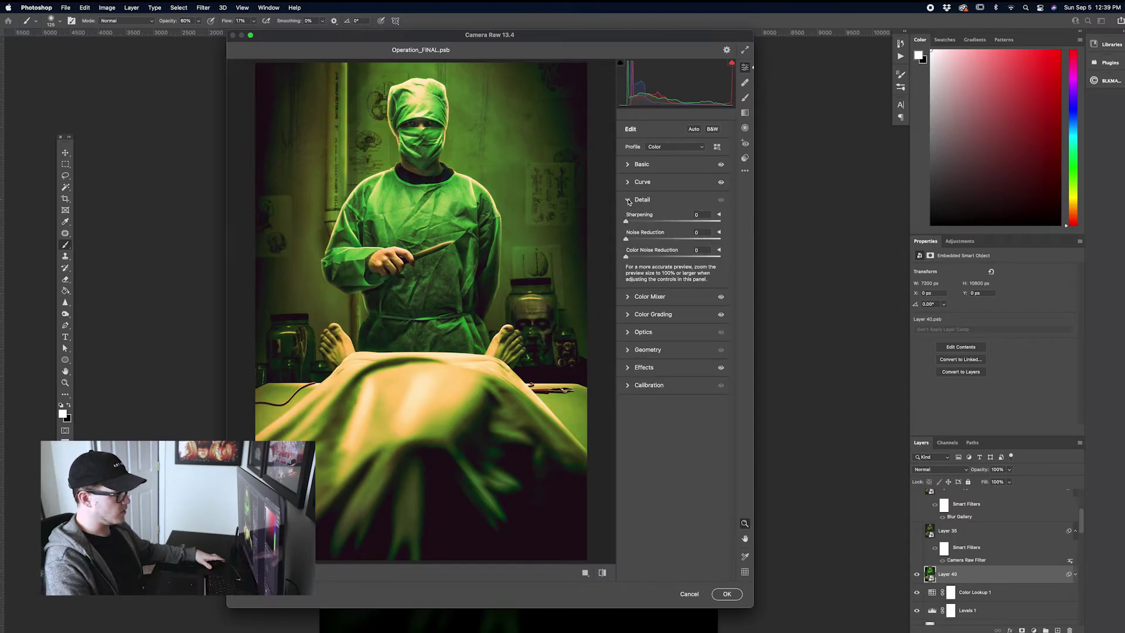
left_click(628, 200)
left_click(628, 182)
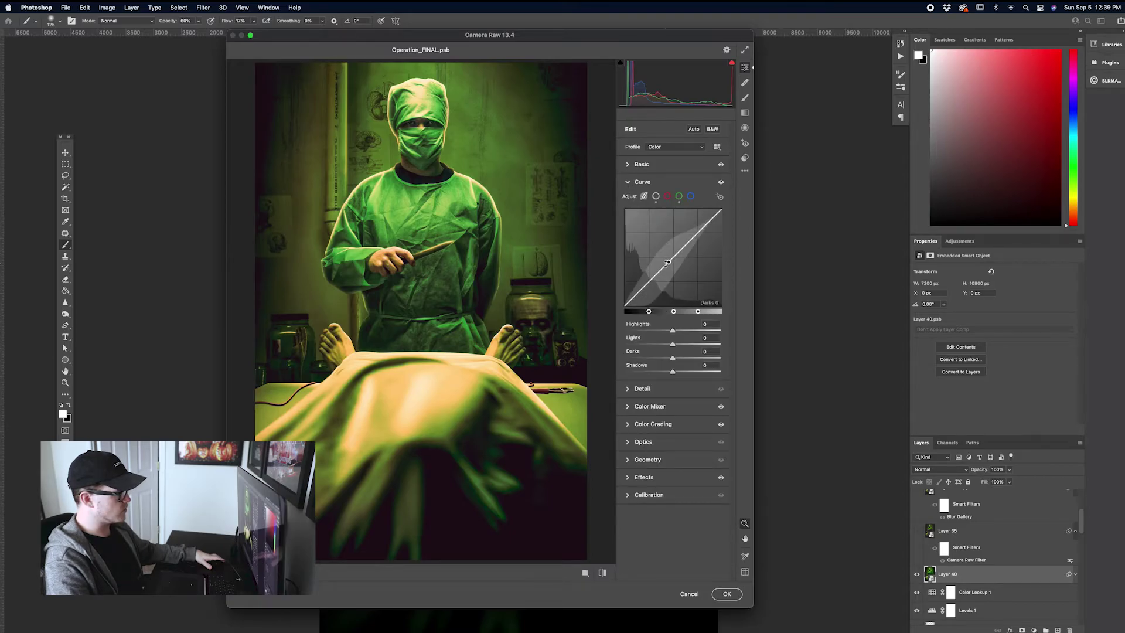
mouse_move(667, 262)
left_mouse_down()
mouse_move(667, 276)
mouse_move(677, 244)
mouse_move(698, 232)
mouse_move(654, 267)
left_mouse_up()
left_click(667, 196)
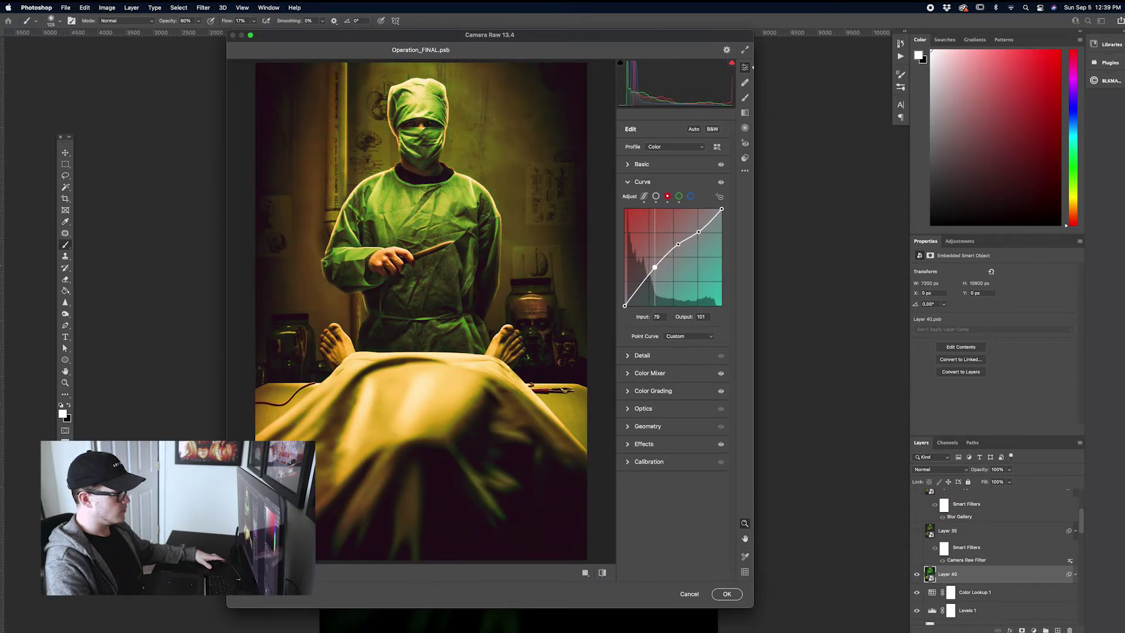
left_click(679, 196)
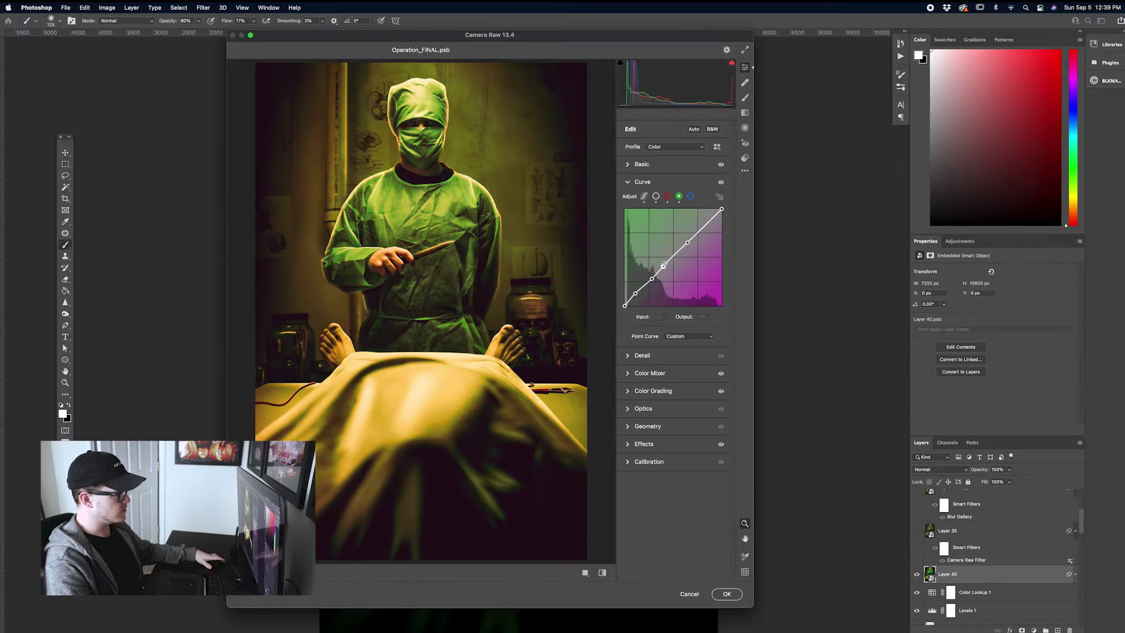
left_click_drag(663, 266, 663, 262)
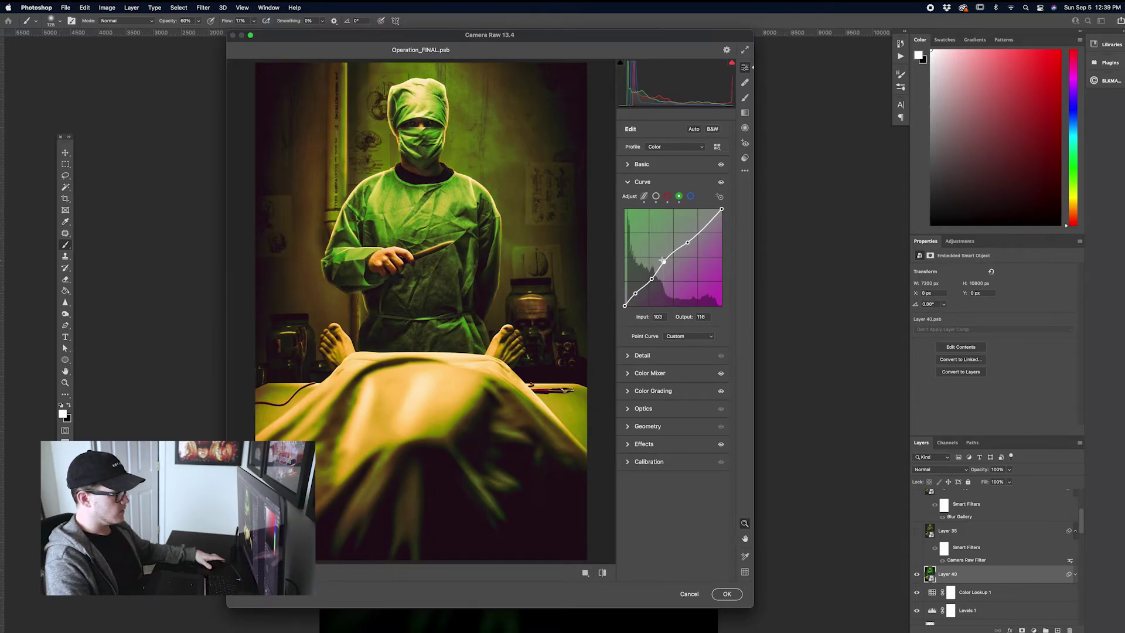
Set the Effects vignetting to -3 and grain to 30, and apply the Camera Raw Filter
left_click(628, 447)
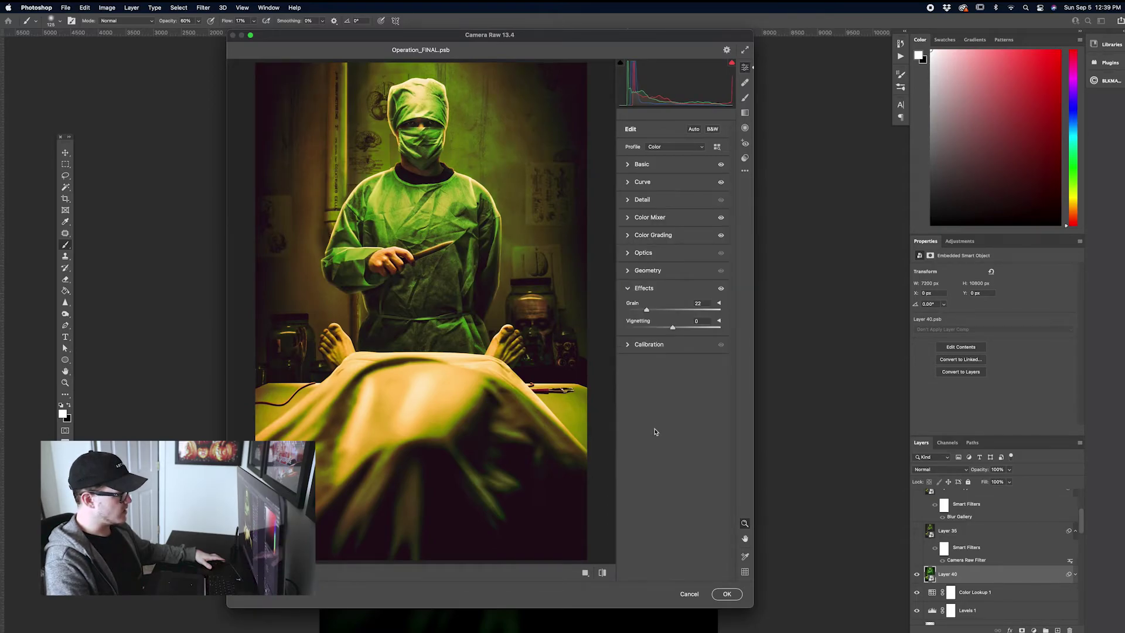
mouse_move(673, 327)
left_mouse_down()
mouse_move(661, 326)
mouse_move(690, 328)
mouse_move(663, 328)
mouse_move(672, 328)
left_mouse_up()
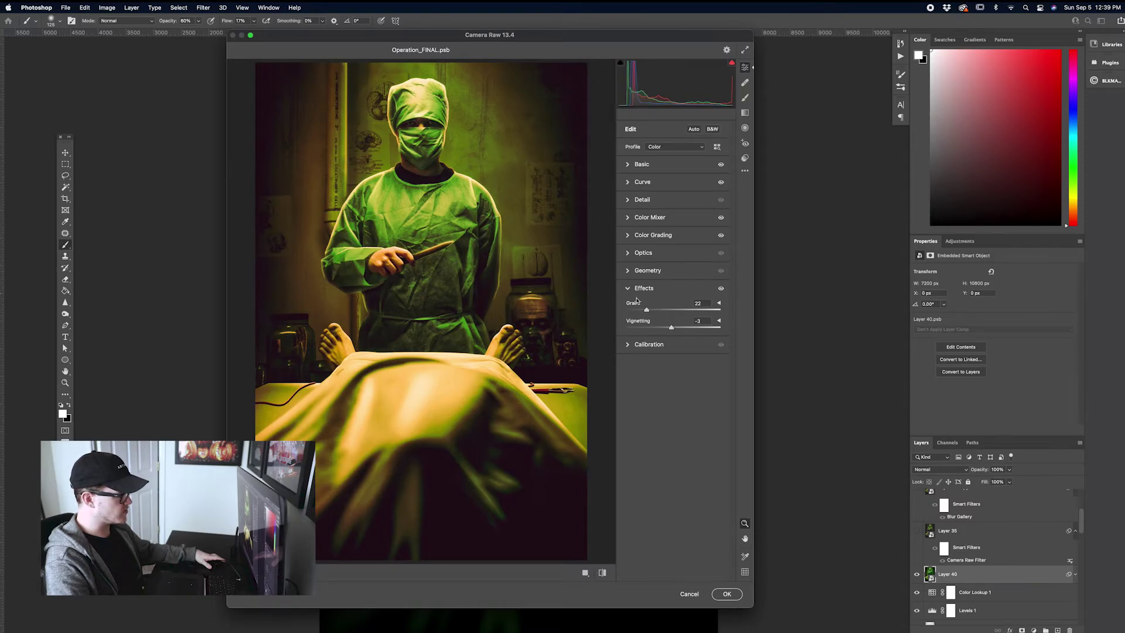
left_click_drag(671, 311, 654, 311)
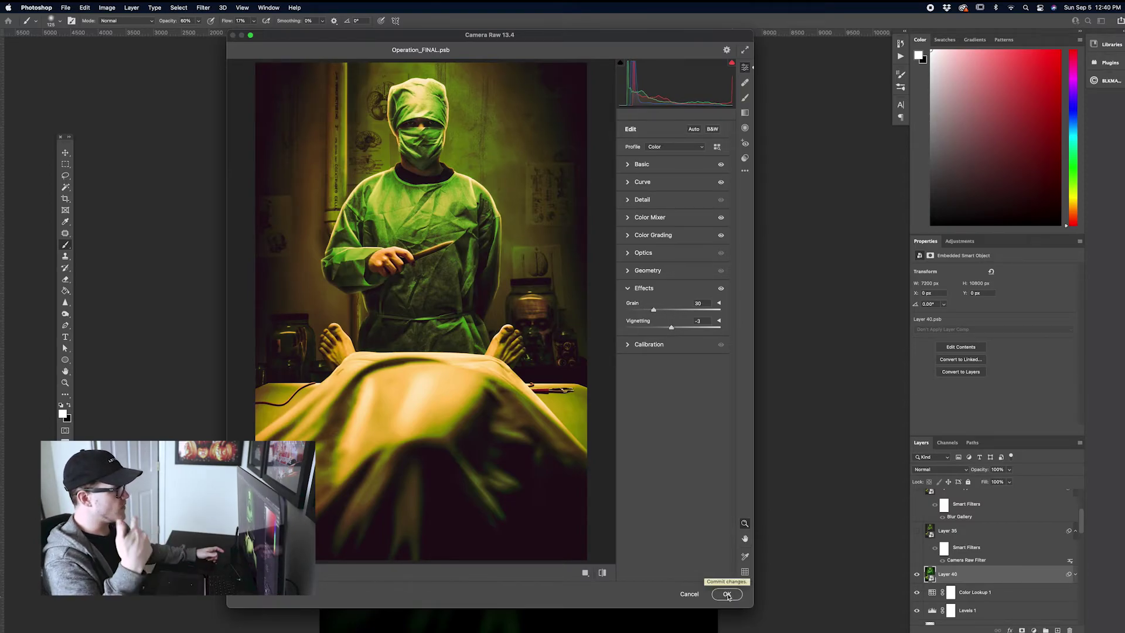
left_click(726, 594)
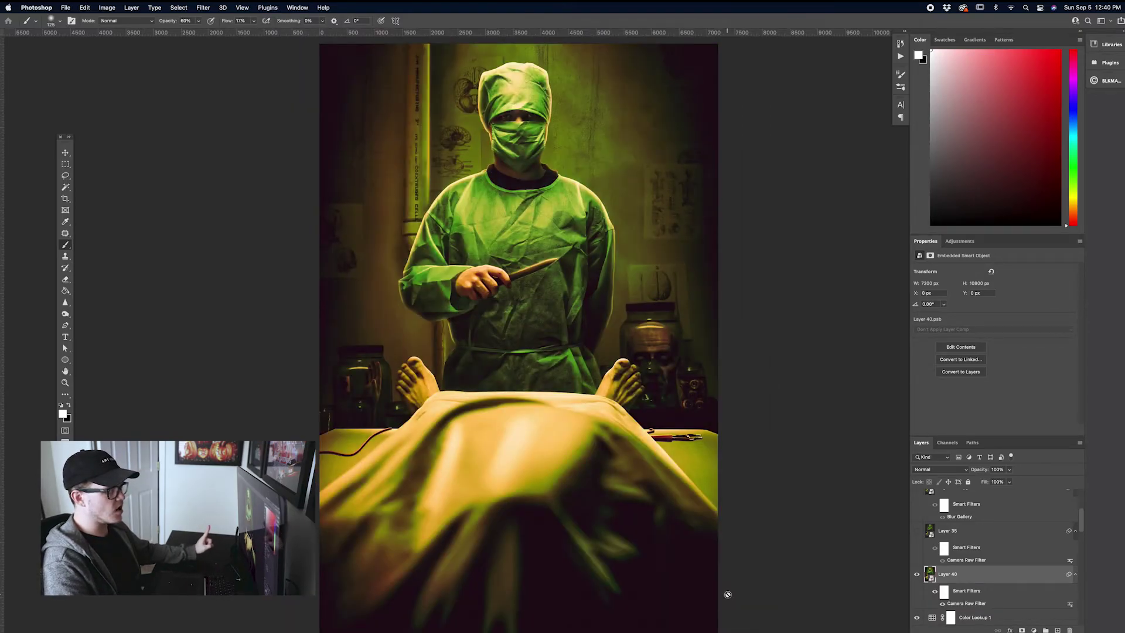
Reopen Layer 40's Camera Raw Filter, shift the Color Grading midtones toward yellow, and apply it
scroll(742, 533, "right", 2)
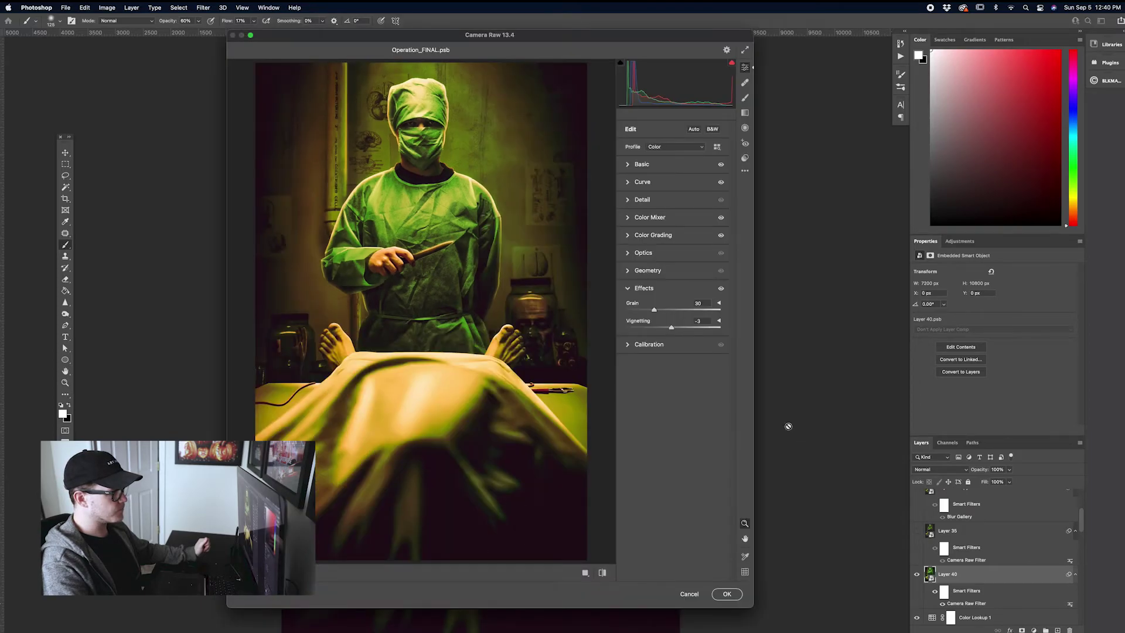
left_click(628, 236)
left_click_drag(663, 293, 674, 286)
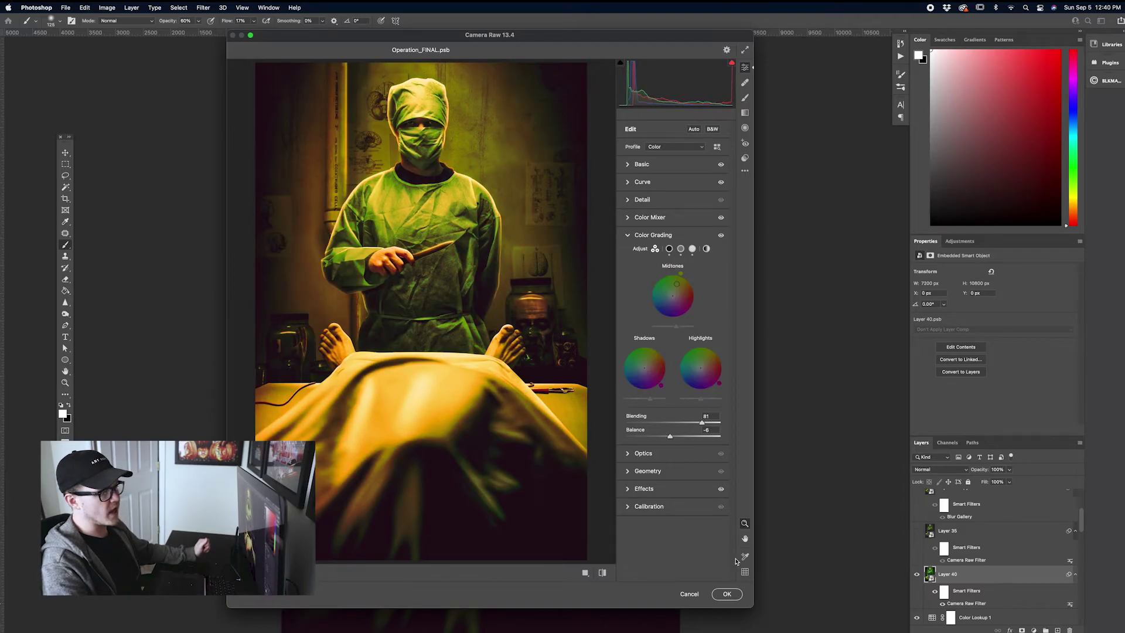
left_click(726, 593)
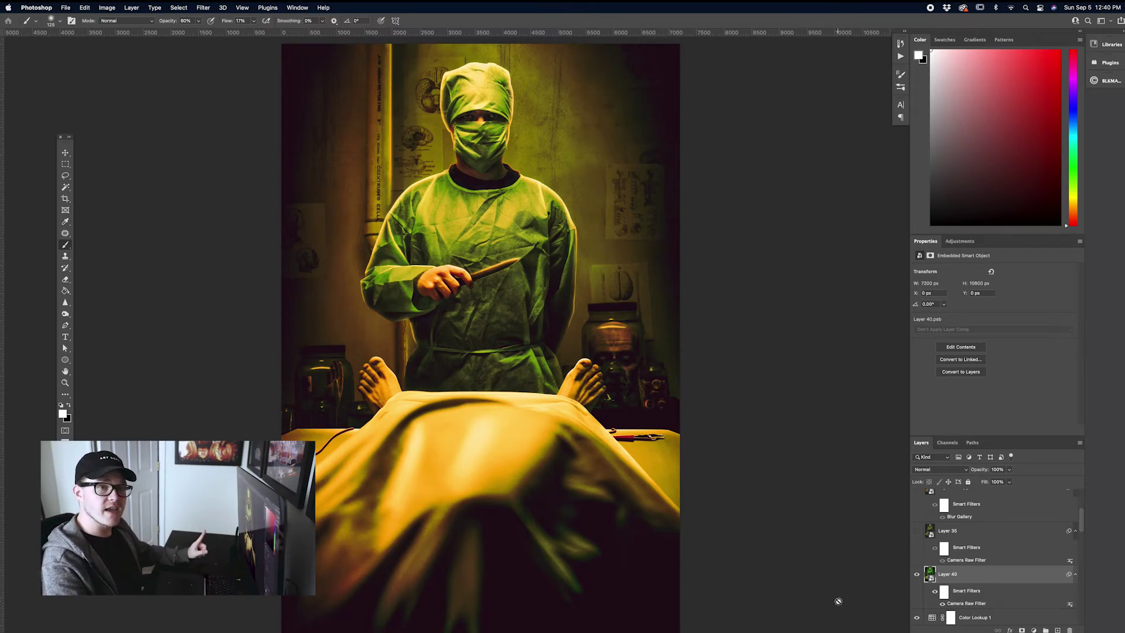
Hide the graded Layer 40 and add a new empty layer directly above the SHADOWS layer
left_click(917, 575)
scroll(990, 609, "down", 3)
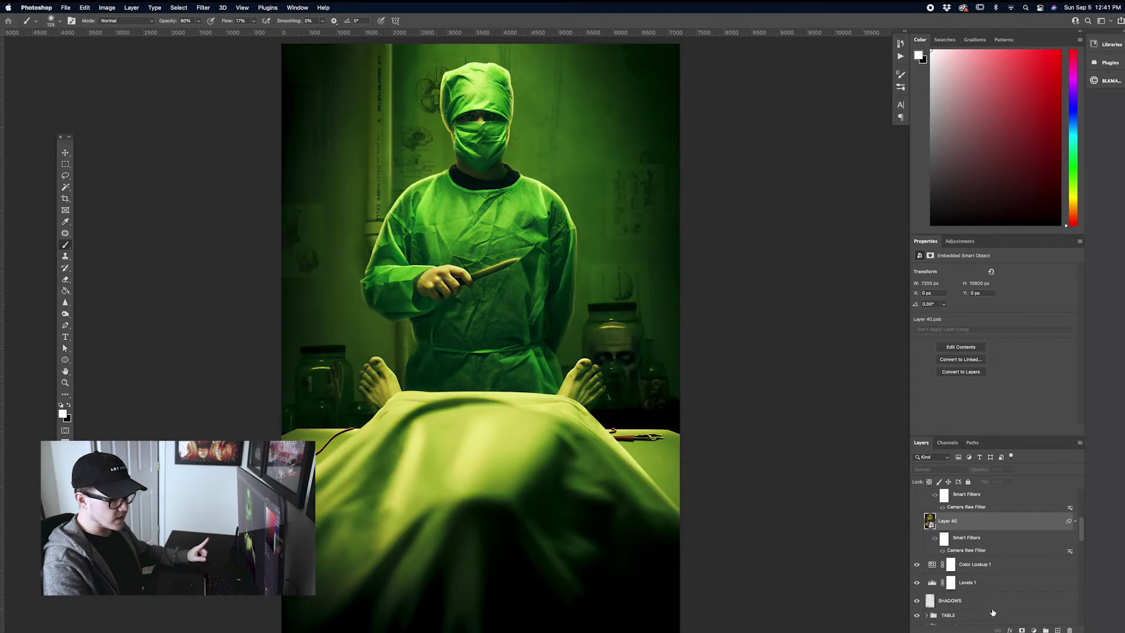
left_click(986, 571)
left_click(984, 600)
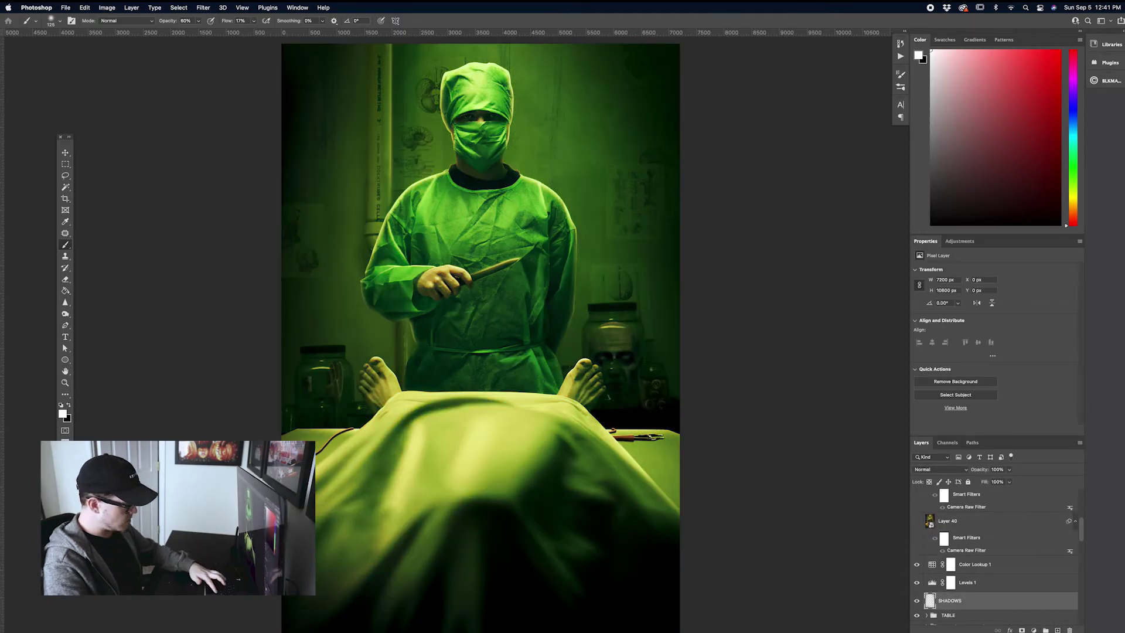
left_click(1057, 631)
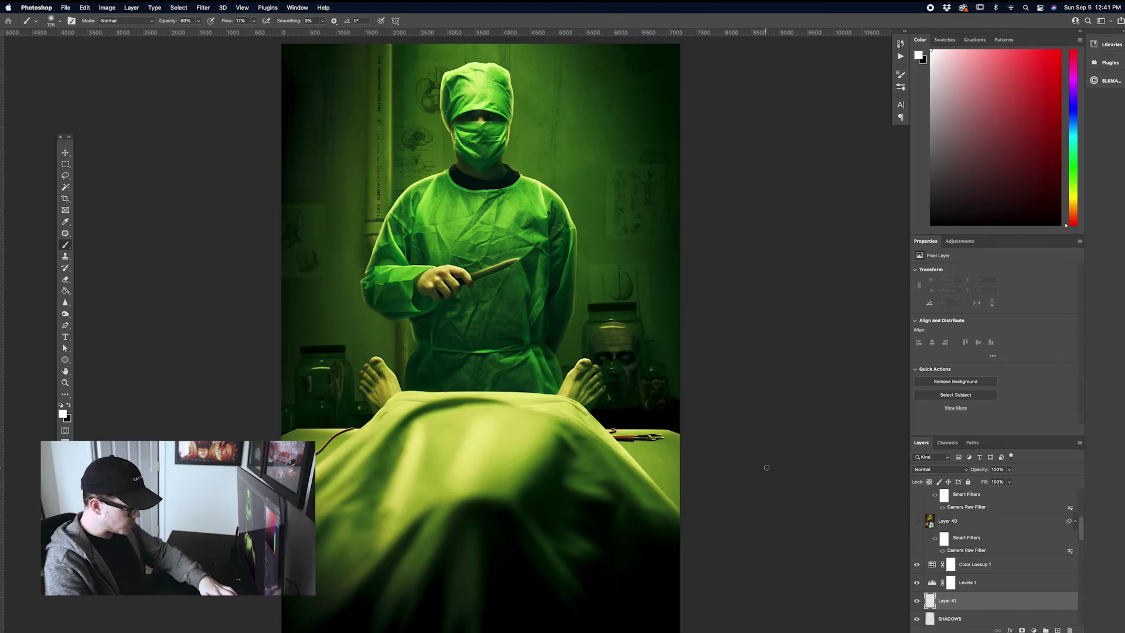
Paint soft white light over the small eyeball jar with an enlarged brush, and set the layer's opacity to 57%
key("bracketright")
key("bracketright")
key("bracketright")
key("bracketright")
key("bracketright")
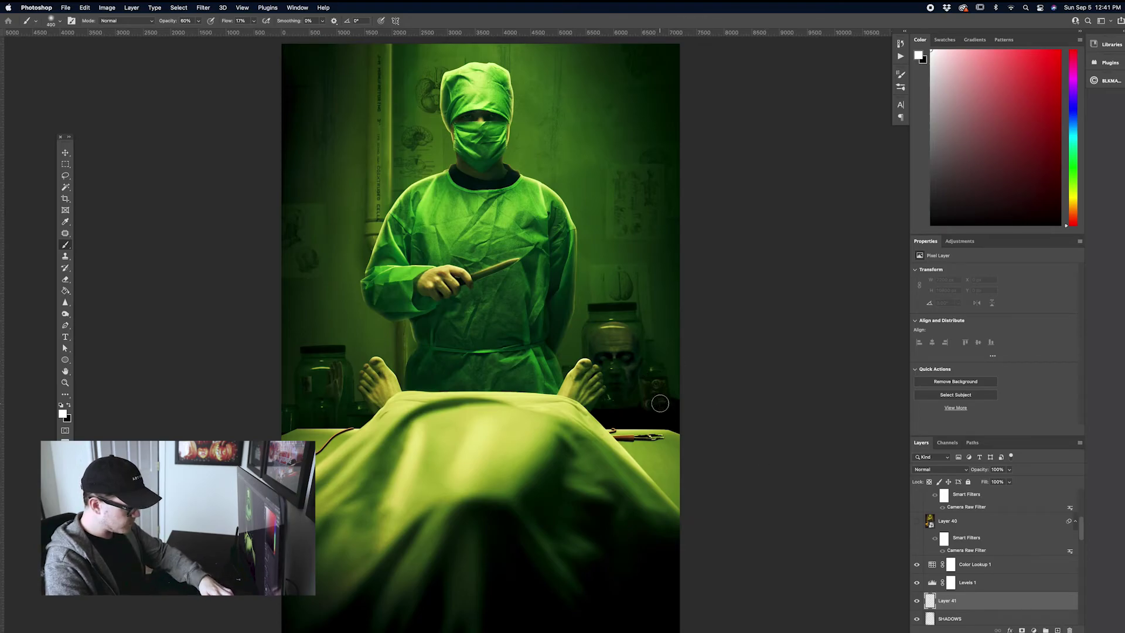
mouse_move(660, 390)
left_mouse_down()
mouse_move(654, 401)
mouse_move(649, 385)
mouse_move(651, 404)
left_mouse_up()
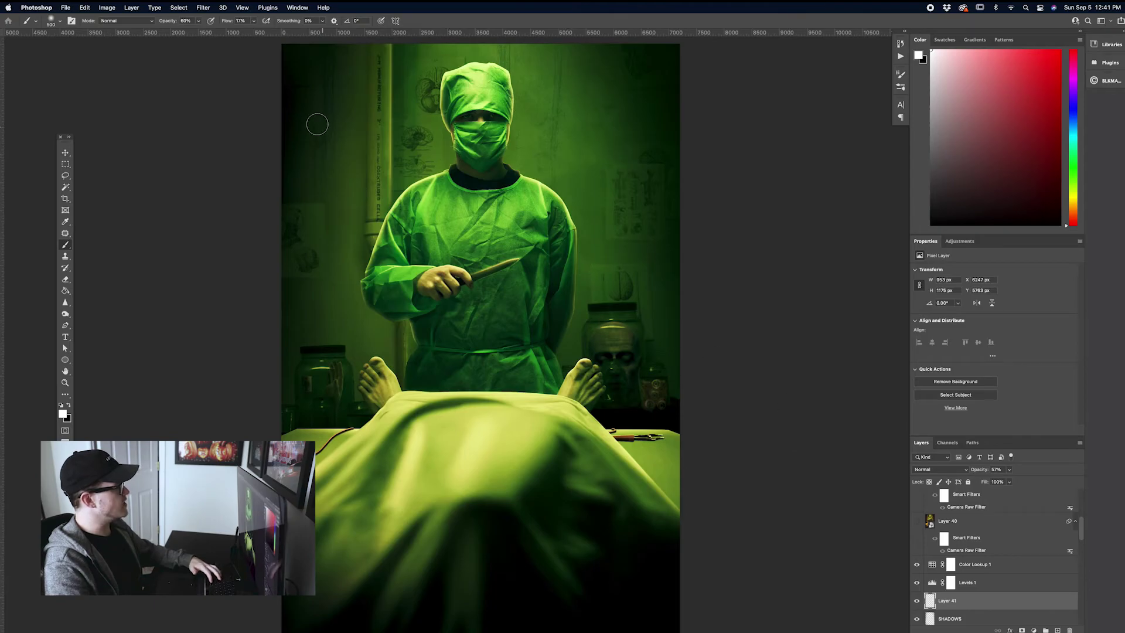
Copy the merged full canvas, show Layer 40 again, and paste the copy inside its smart object contents
key("super+a")
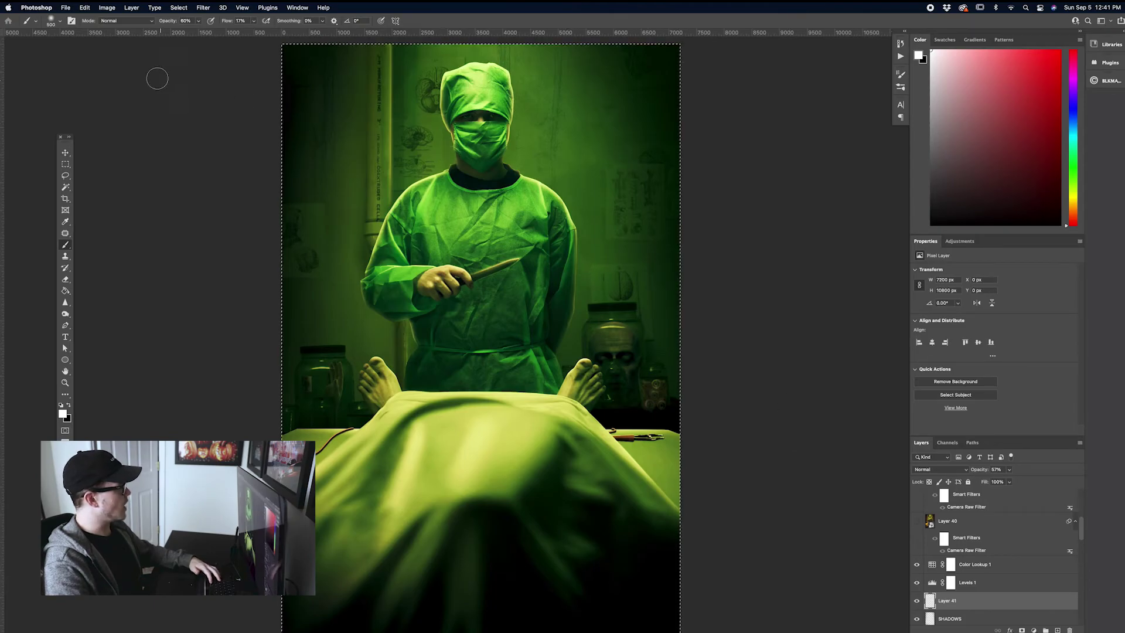
left_click(85, 8)
left_click(104, 77)
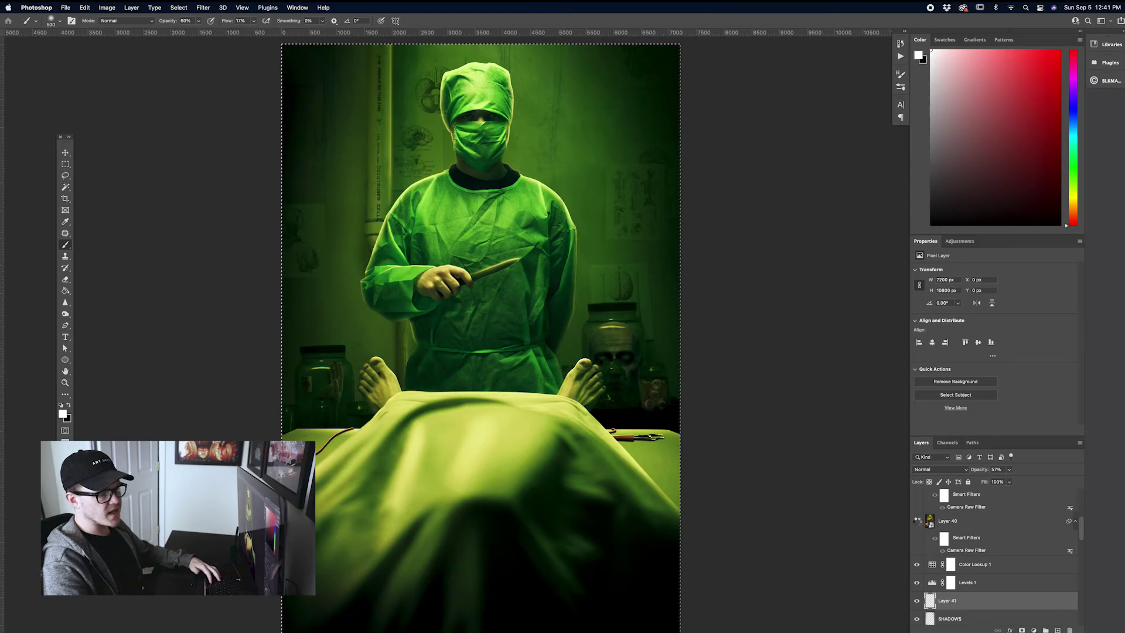
left_click(917, 520)
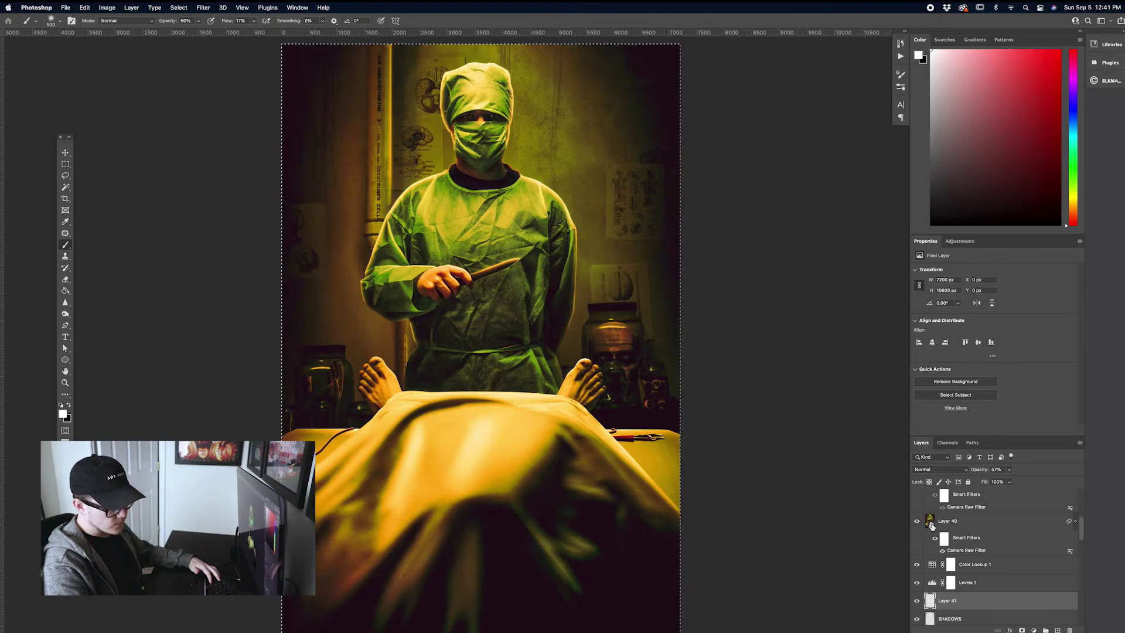
left_click(931, 525)
double_click(932, 524)
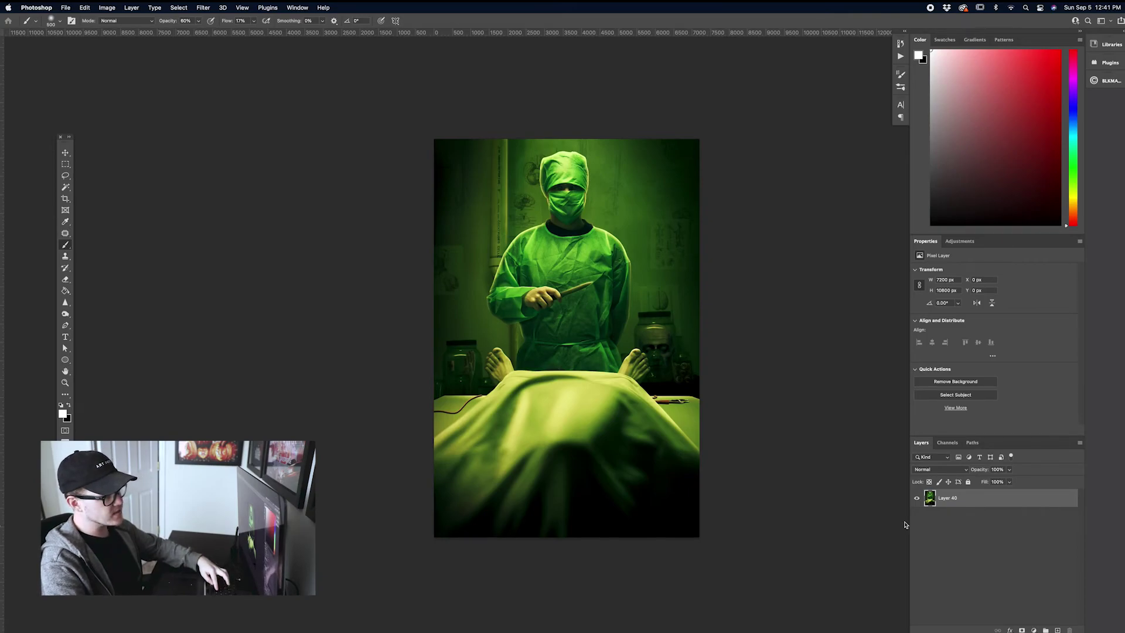
key("super+v")
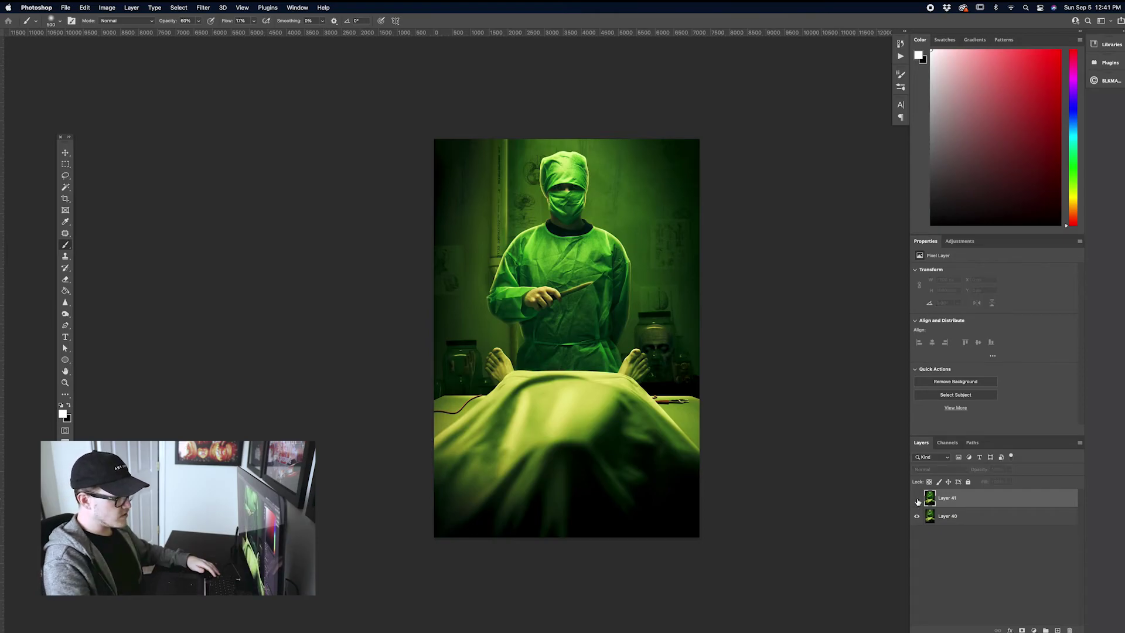
Compare the jars with the pasted Layer 41 hidden and shown
key("super+plus")
key("super+plus")
key("super+plus")
scroll(624, 442, "right", 8)
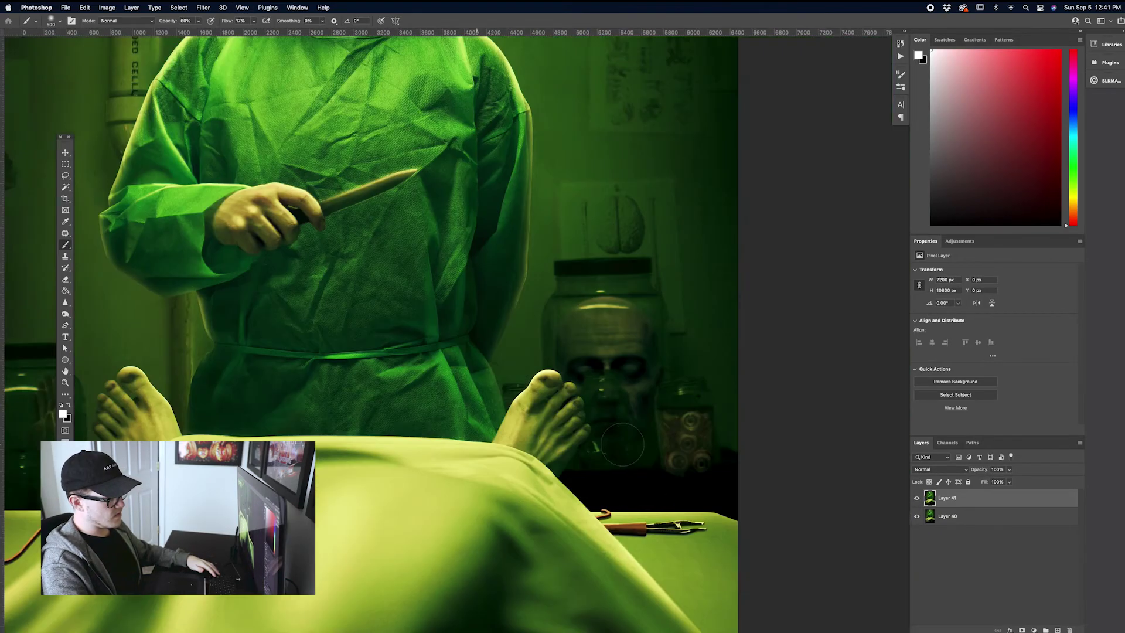
scroll(620, 442, "down", 4)
left_click(917, 499)
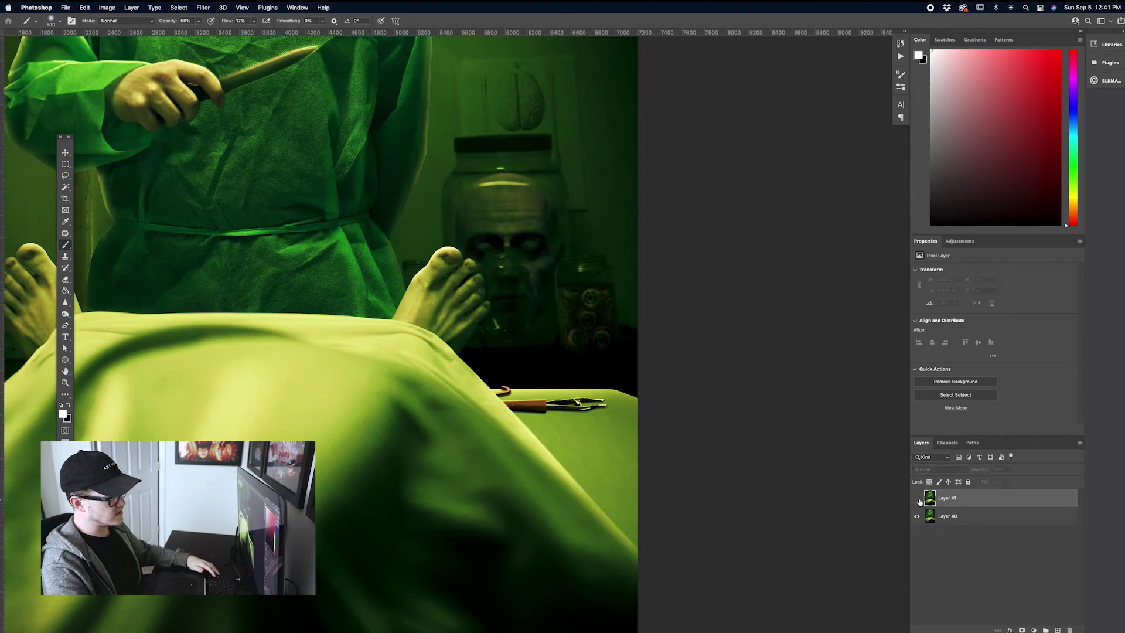
left_click(917, 499)
Merge Layer 41 and Layer 40 in the smart object, save it, and return full screen to Operation_FINAL.psb
left_click(949, 518, "shift")
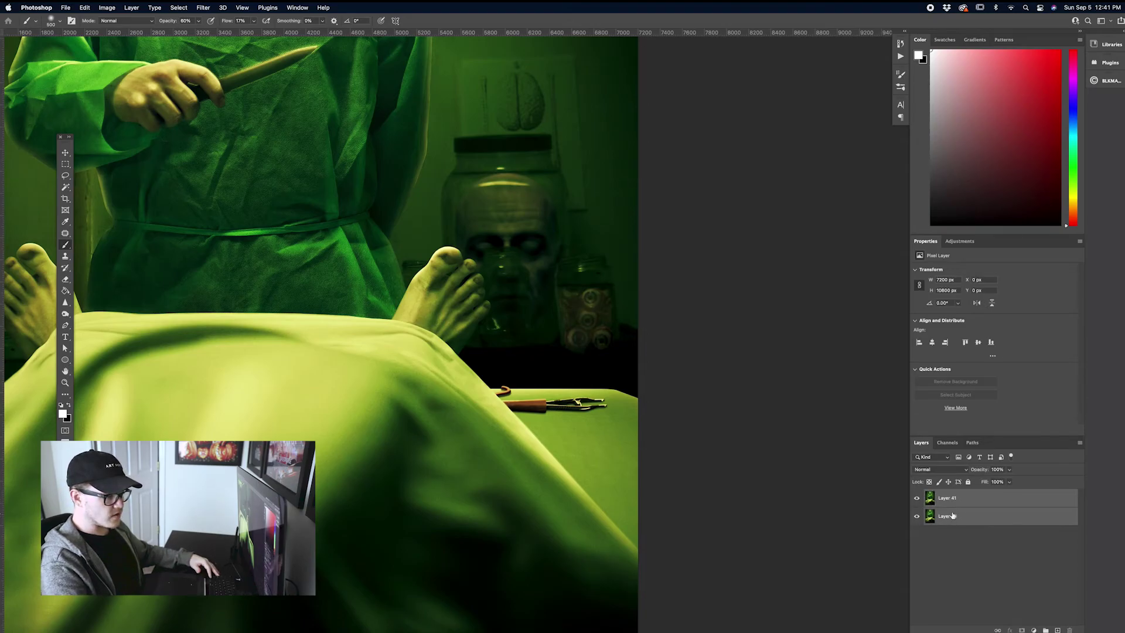
right_click(959, 509)
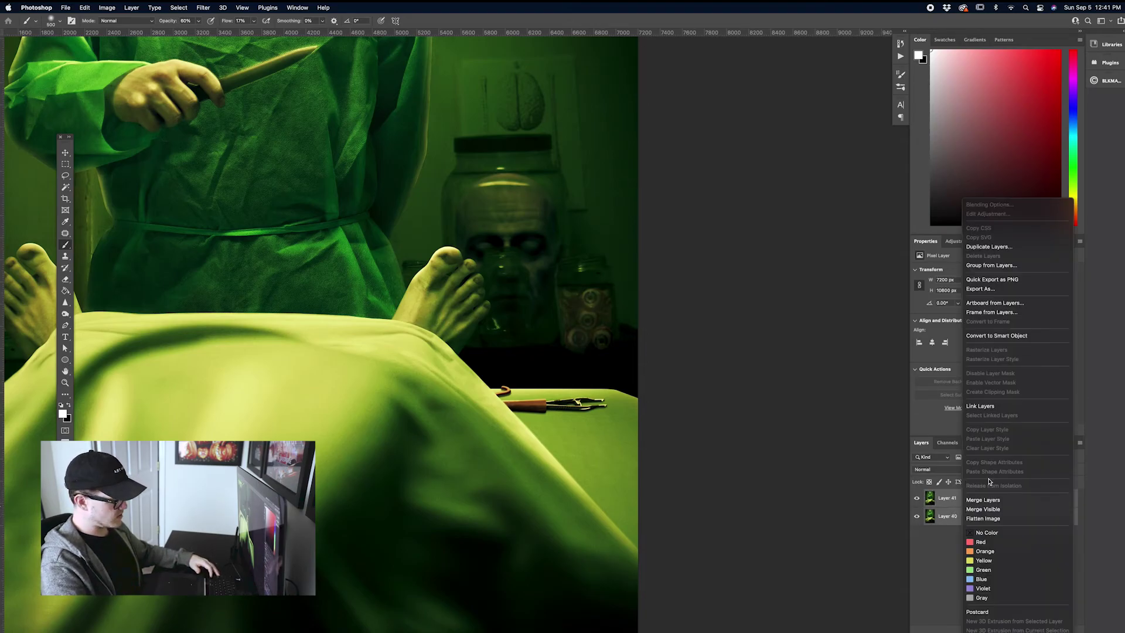
left_click(983, 499)
key("super+0")
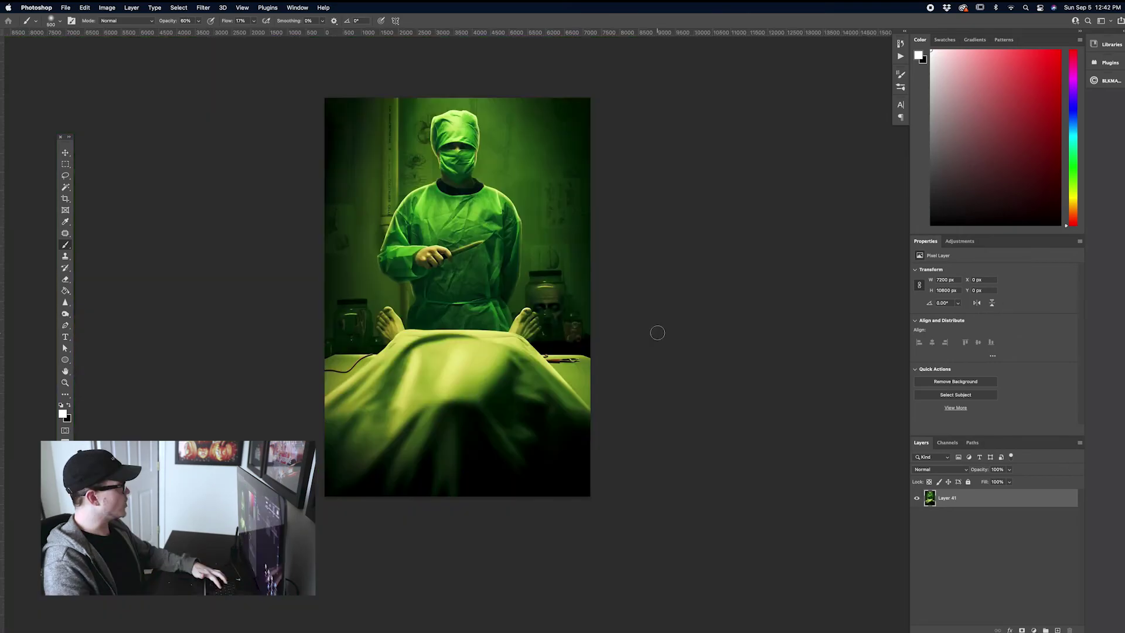
key("f")
key("f")
left_click(98, 47)
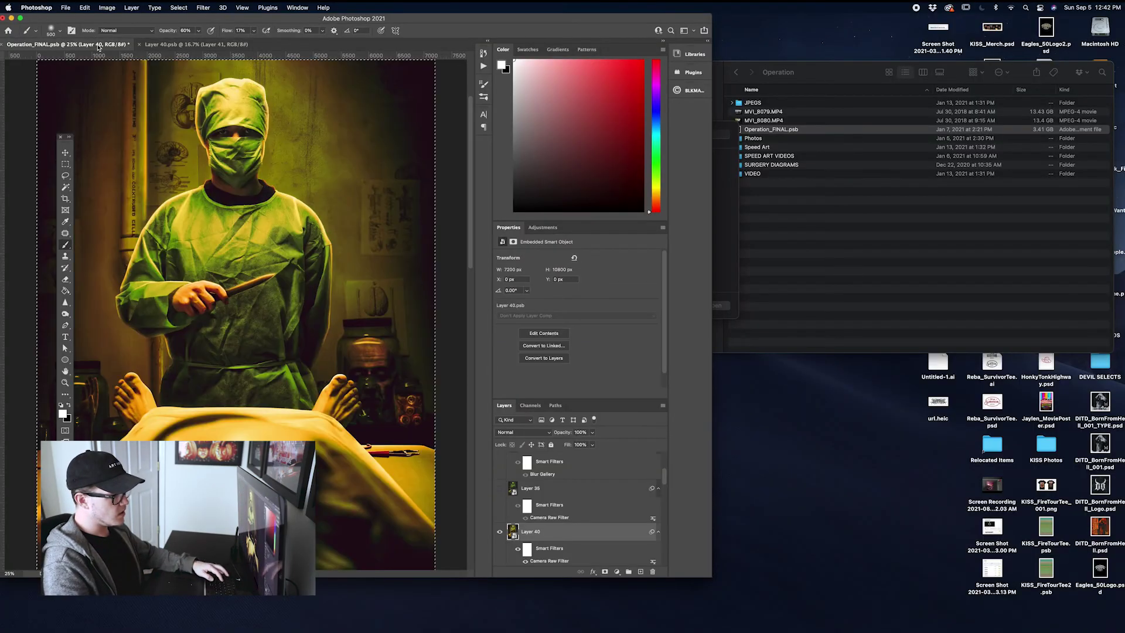
key("f")
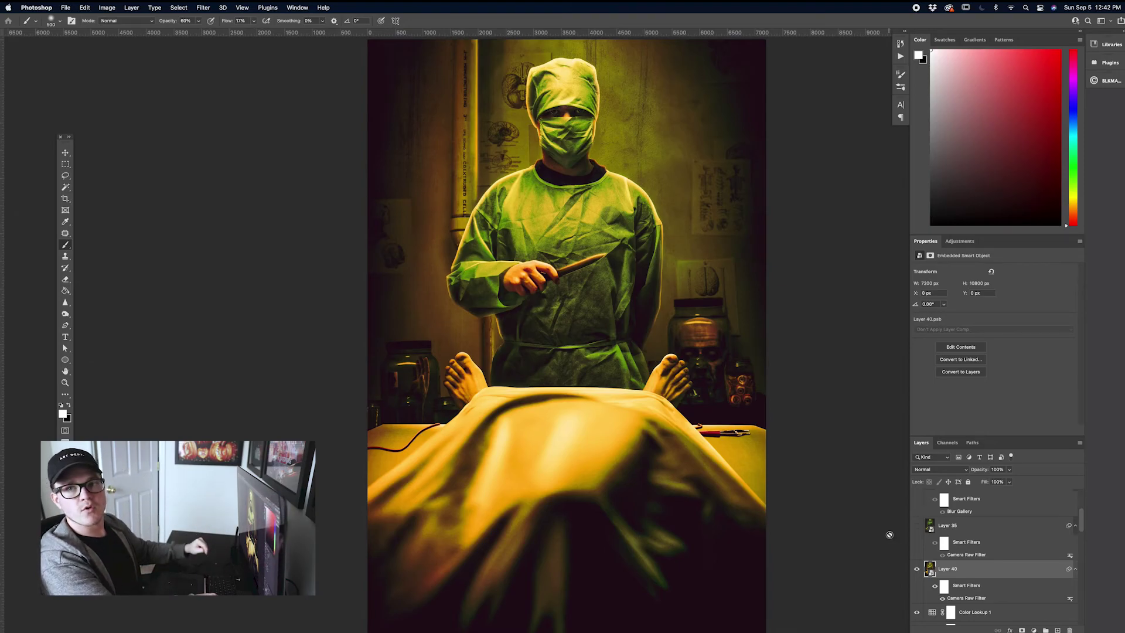
Examine the brightened eyeball jar up close and the graded composite as a whole
key("super+equal")
key("super+equal")
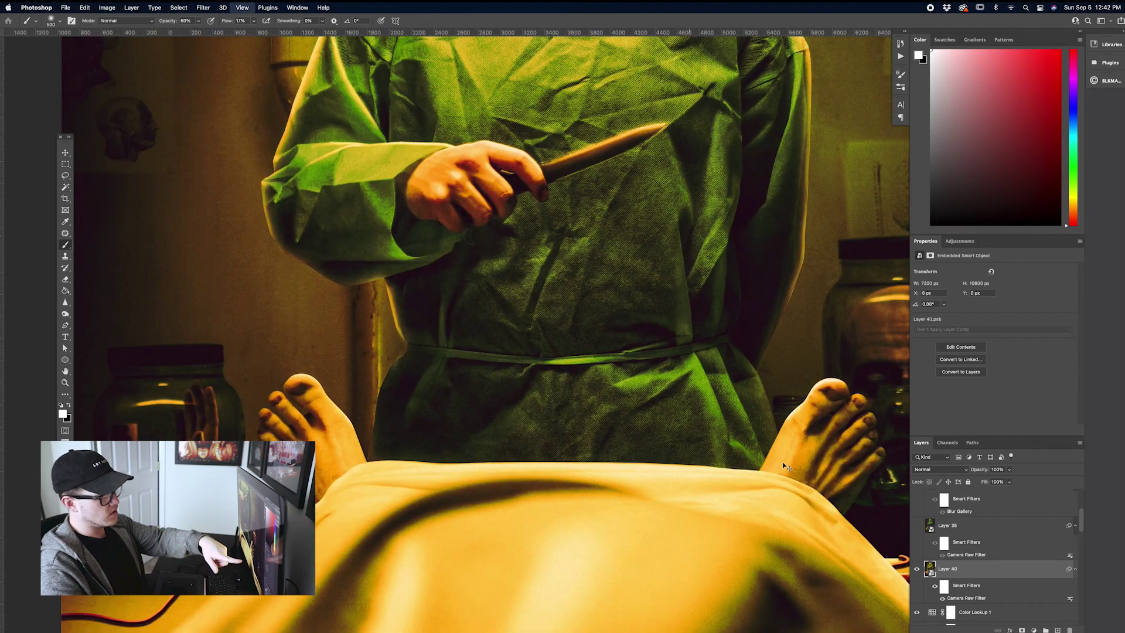
scroll(782, 462, "right", 5)
scroll(781, 462, "right", 5)
scroll(782, 461, "down", 2)
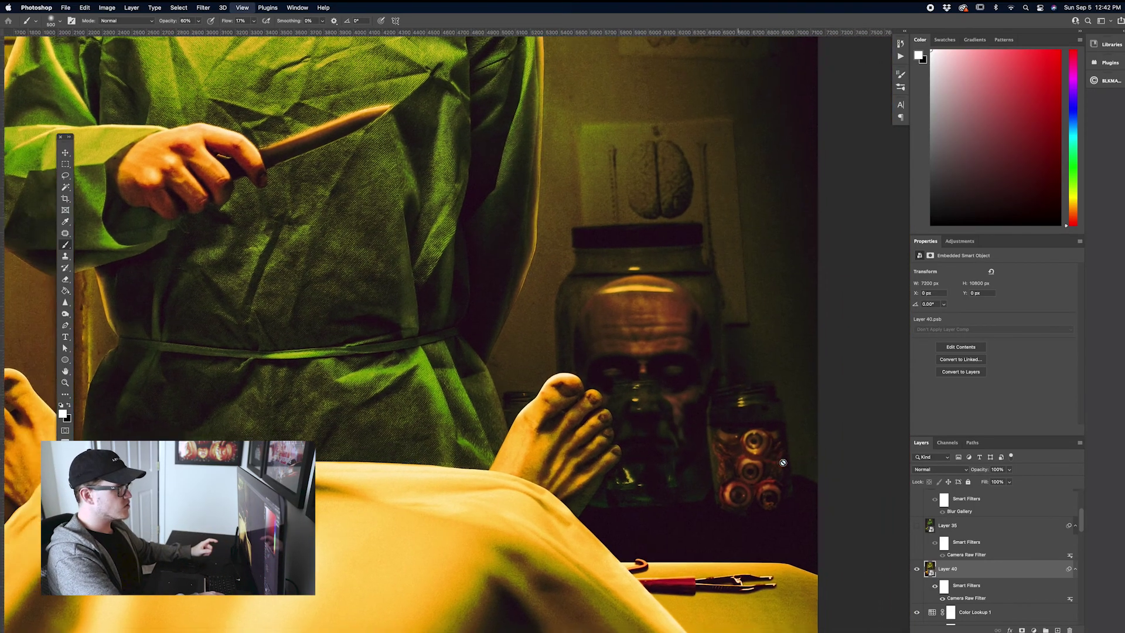
key("super+minus")
key("super+minus")
key("super+minus")
key("super+minus")
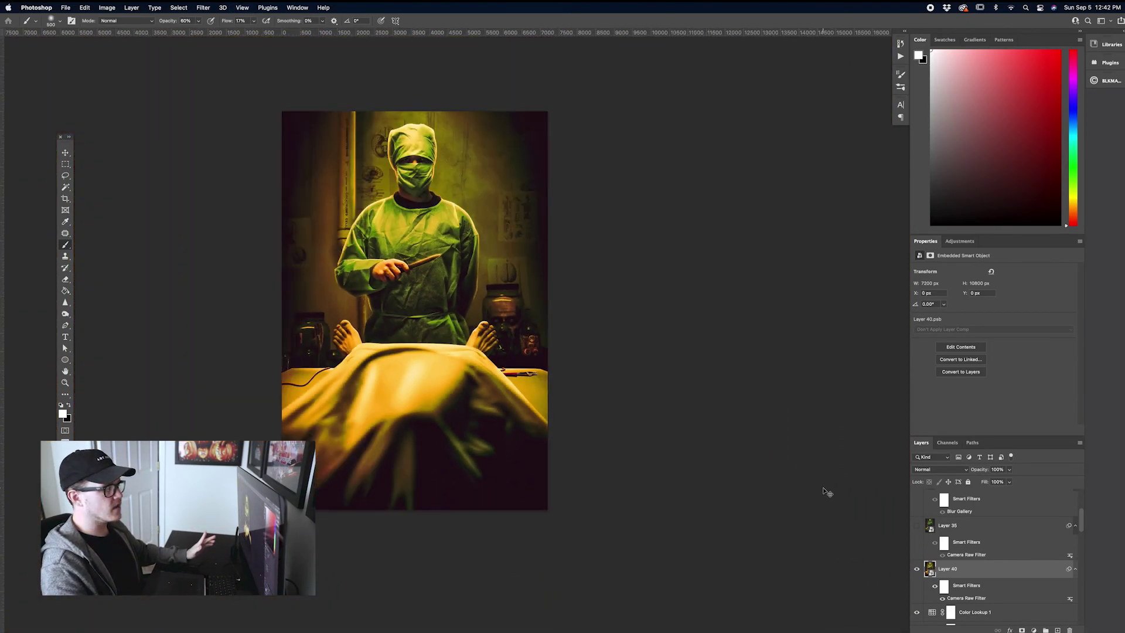
scroll(823, 488, "left", 3)
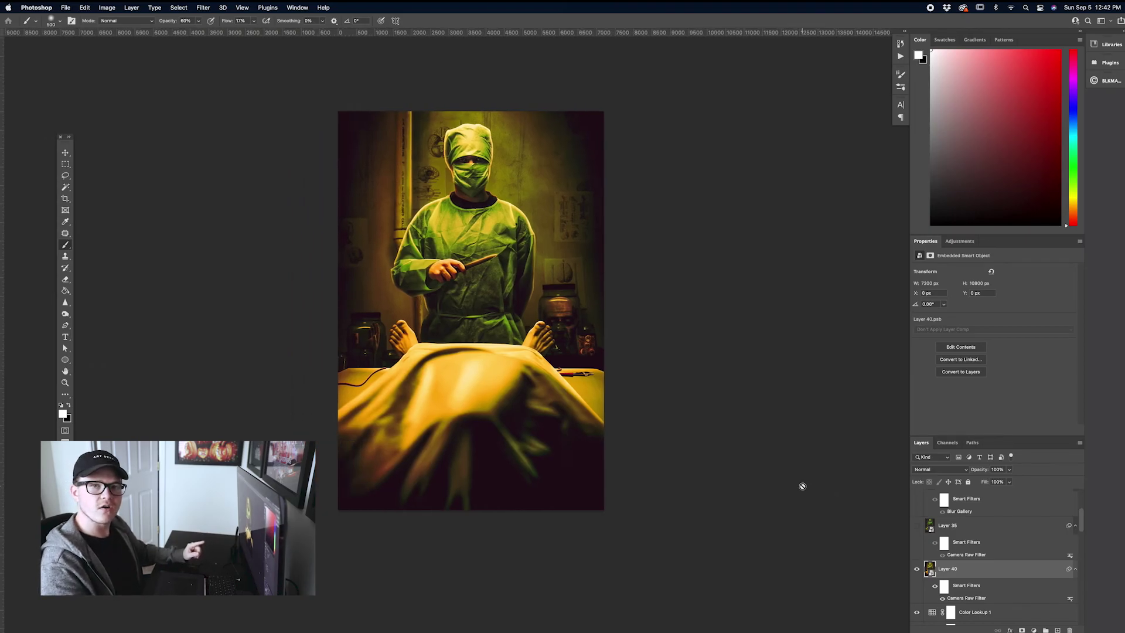